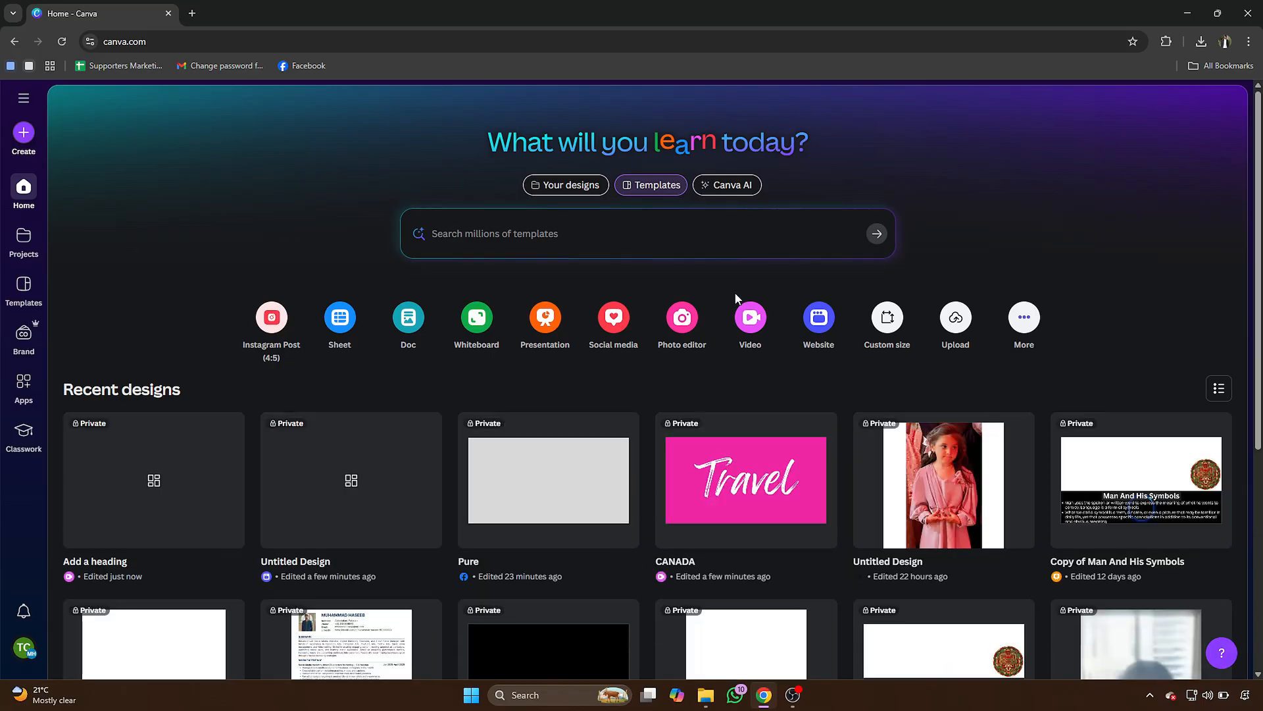
Create a new blank landscape video design
click(744, 310)
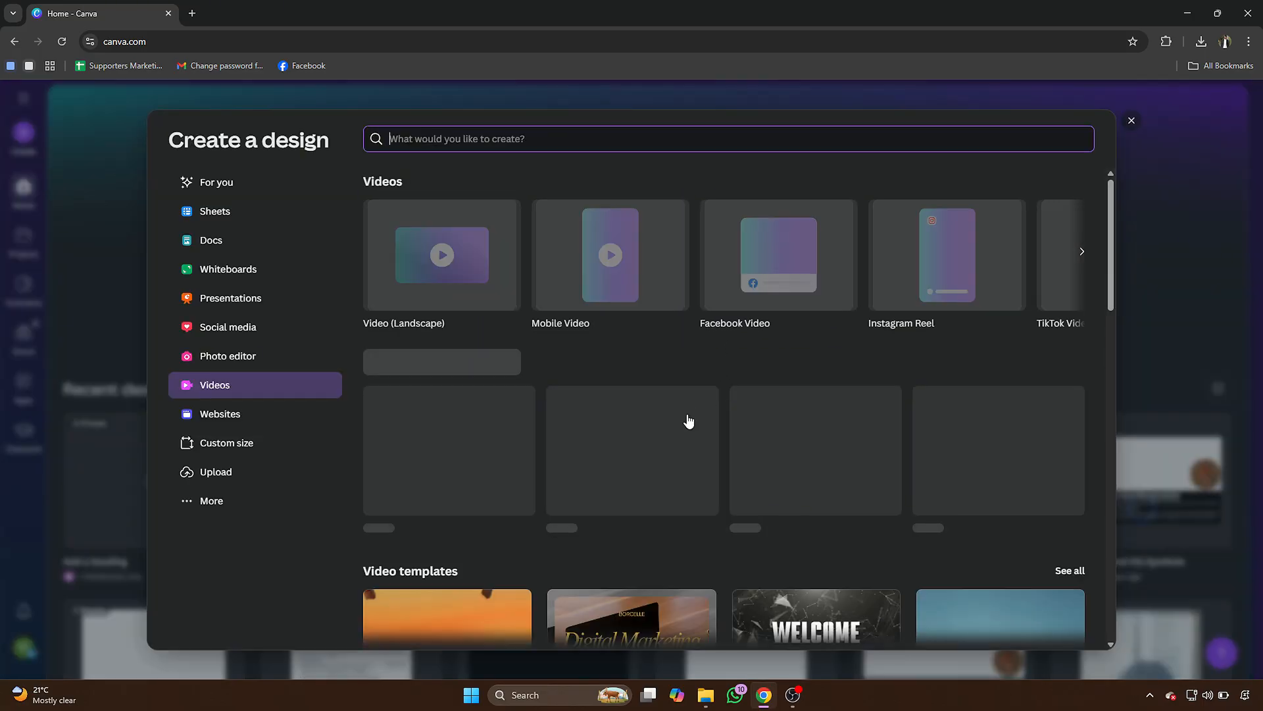
click(459, 279)
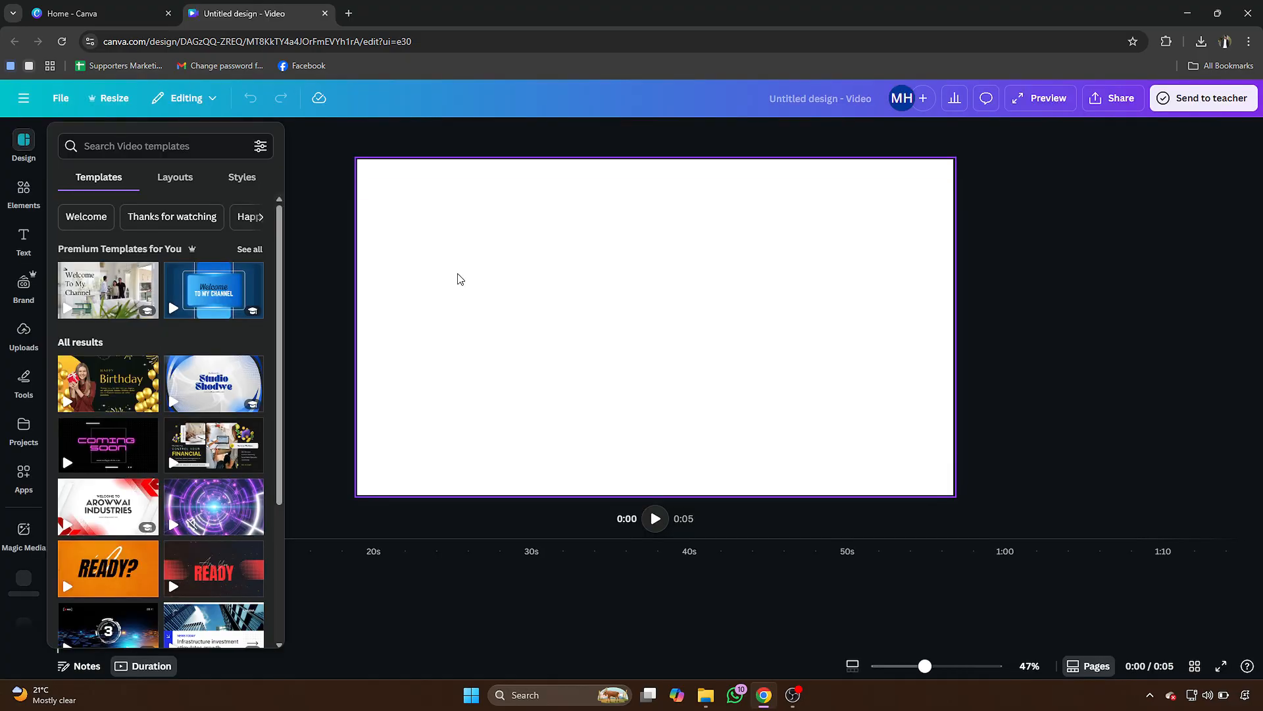
Search the elements for "beach", add the photo of palm trees leaning over a sandy beach, and set it as the page background
click(24, 191)
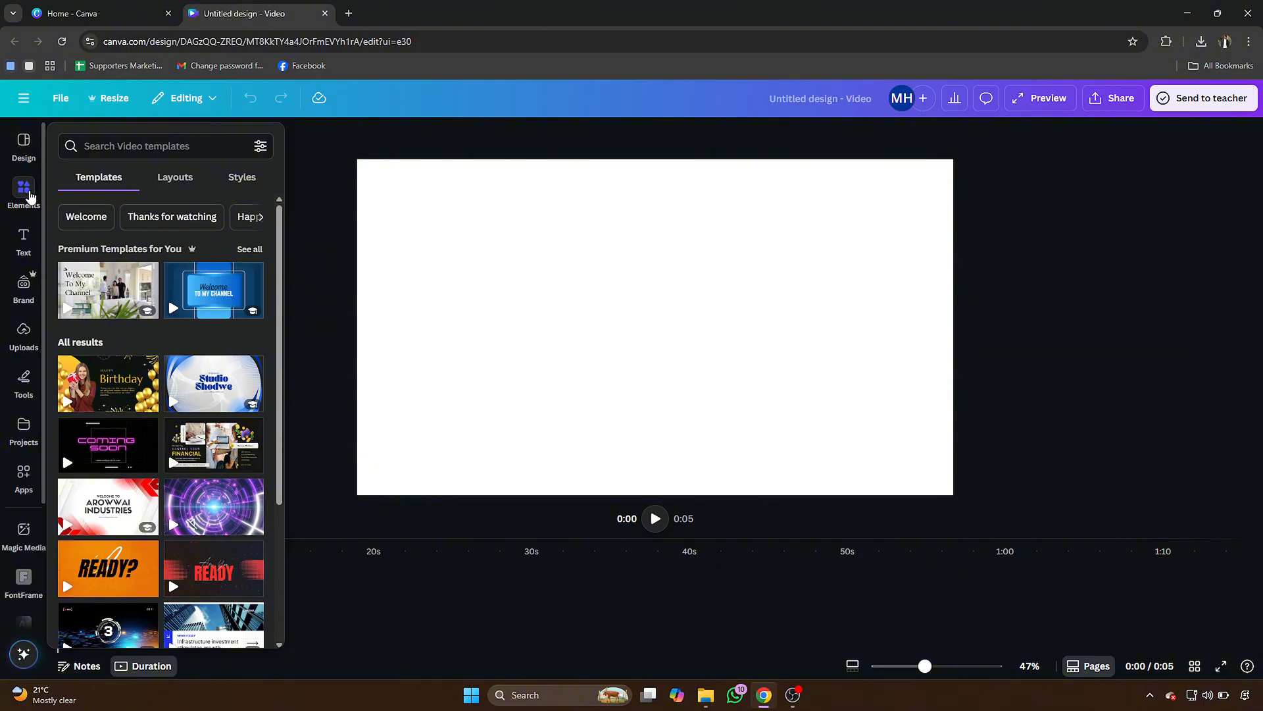
click(121, 144)
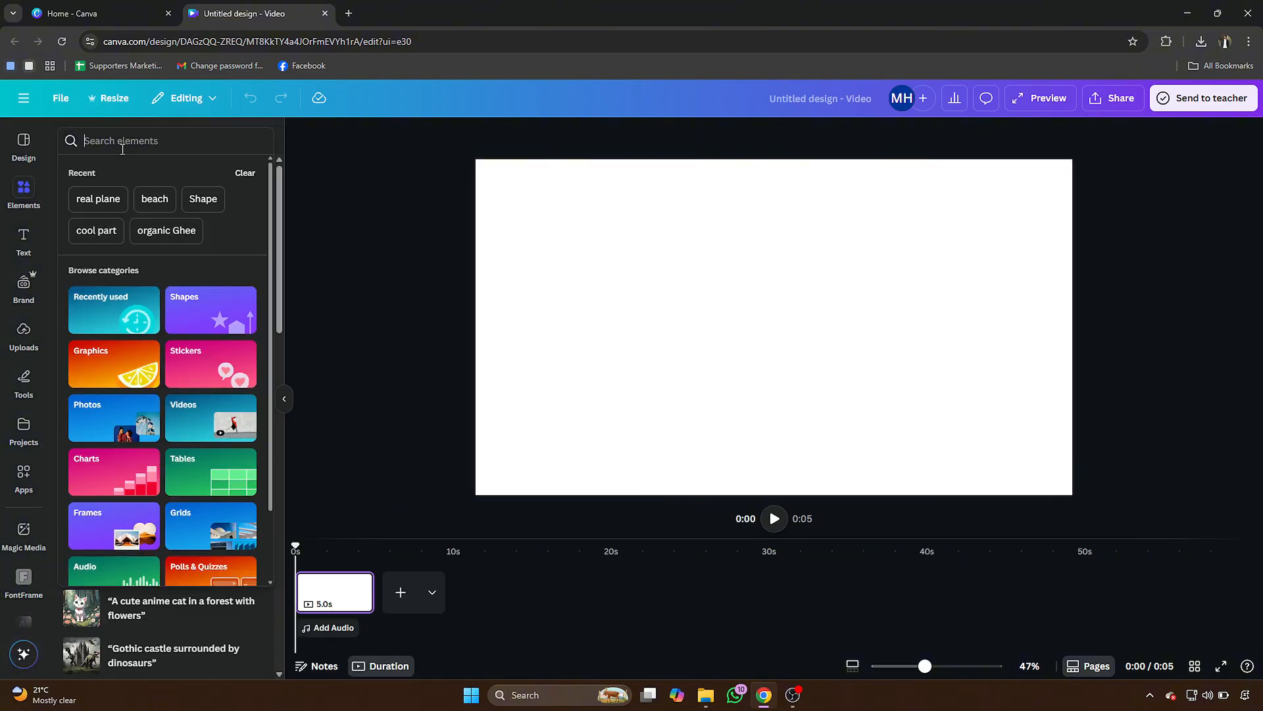
text(beach)
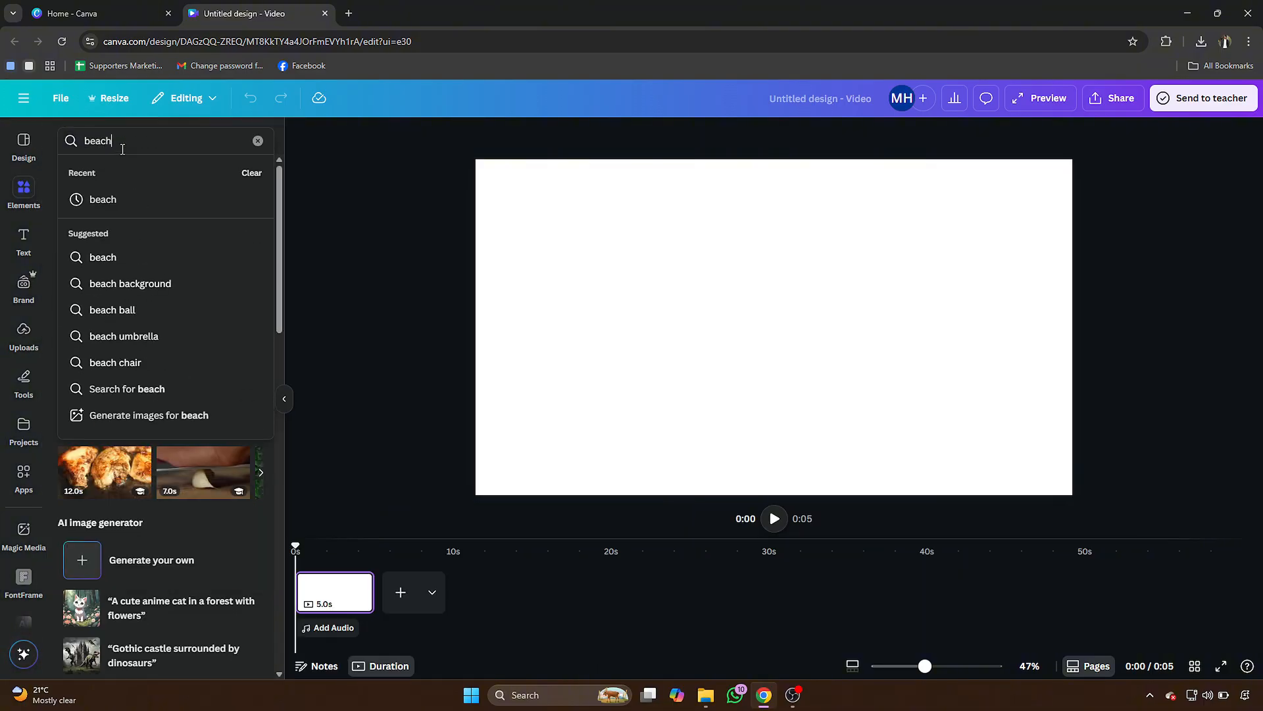
key(Return)
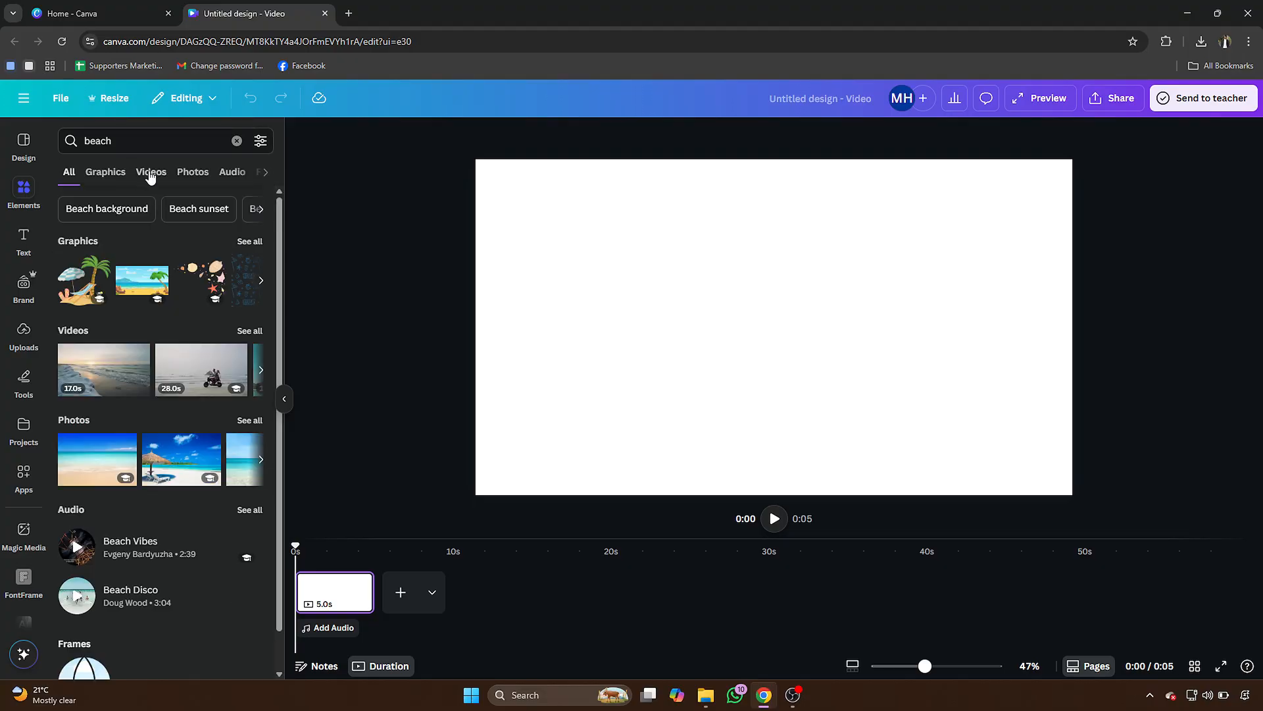
click(184, 175)
scroll(173, 278, down, 15)
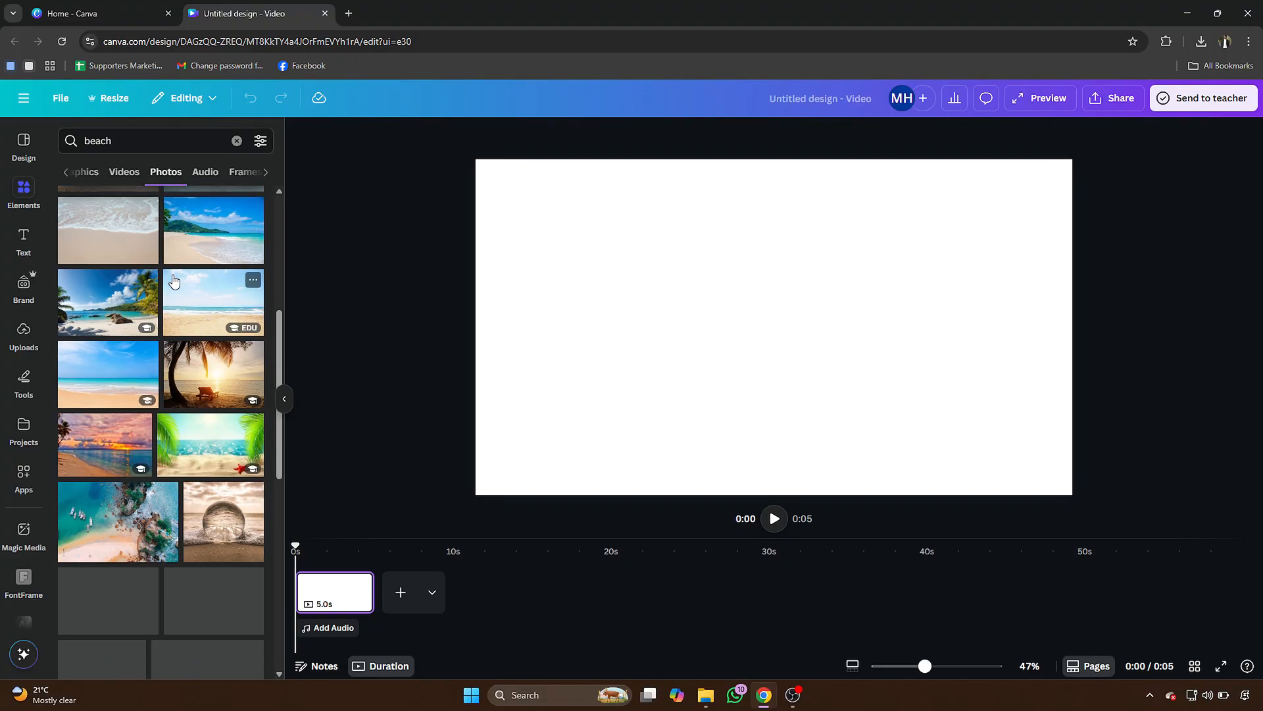
scroll(174, 280, down, 12)
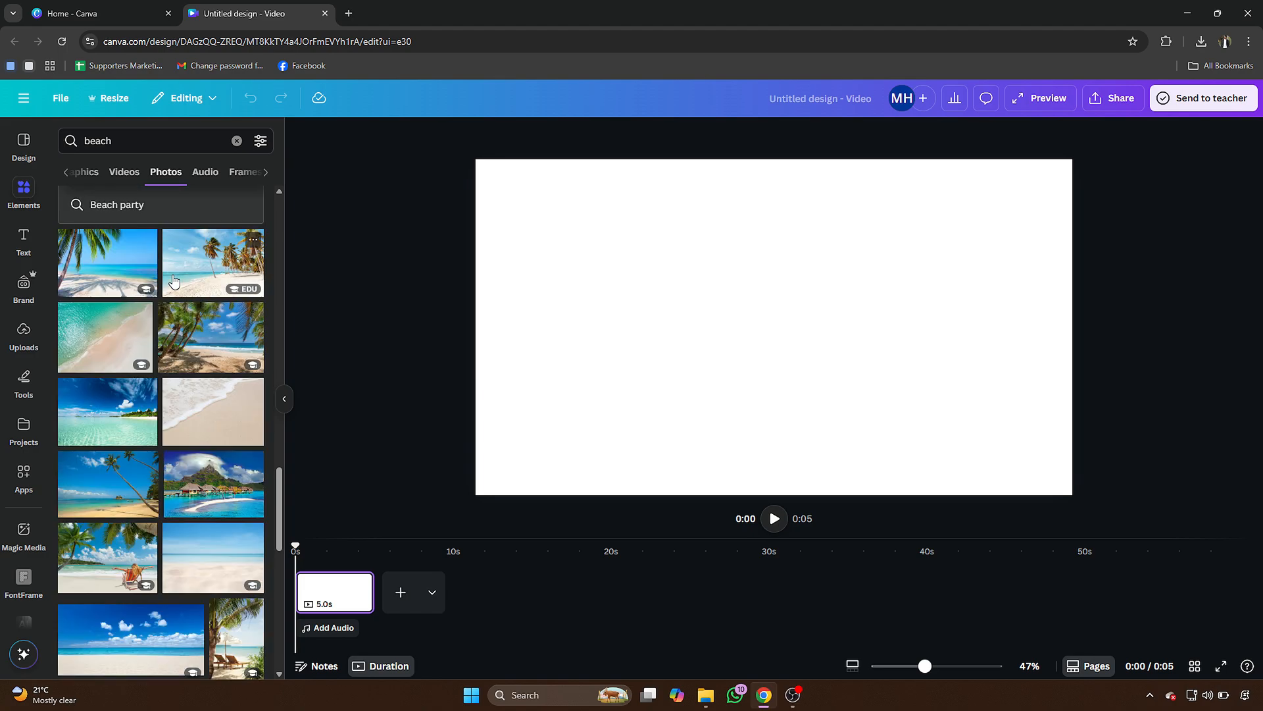
scroll(173, 279, down, 8)
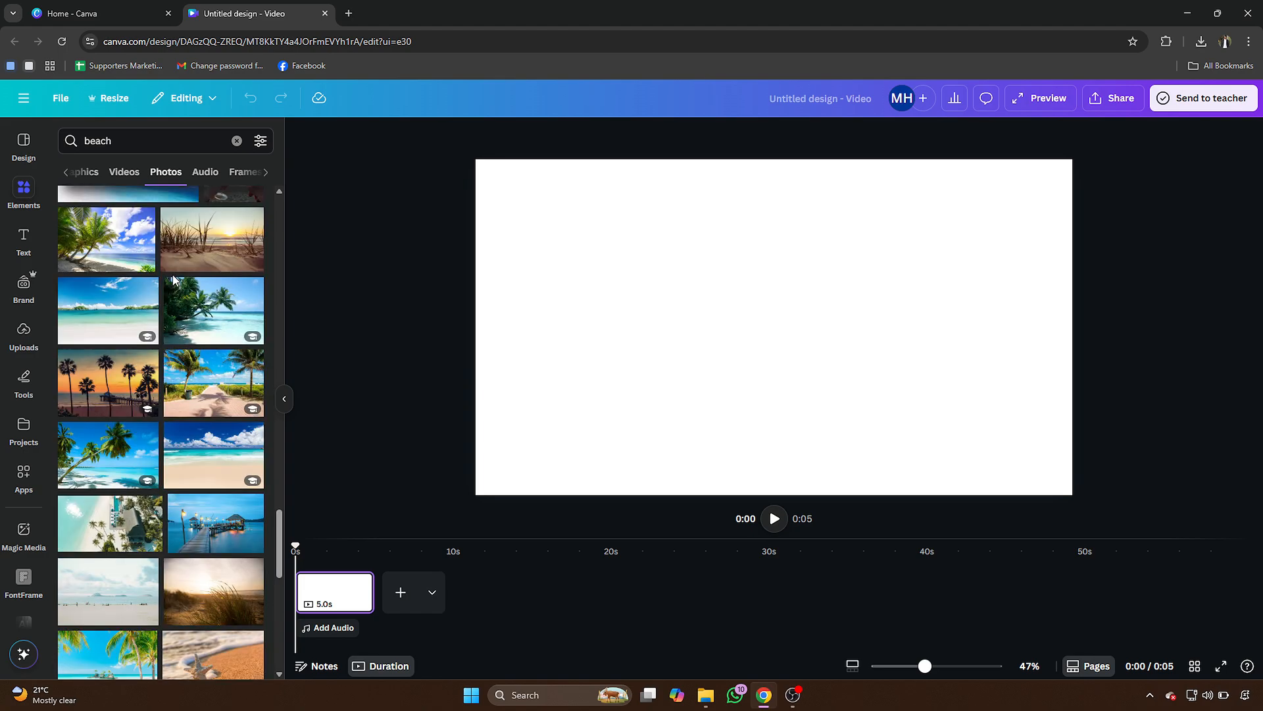
scroll(173, 280, up, 5)
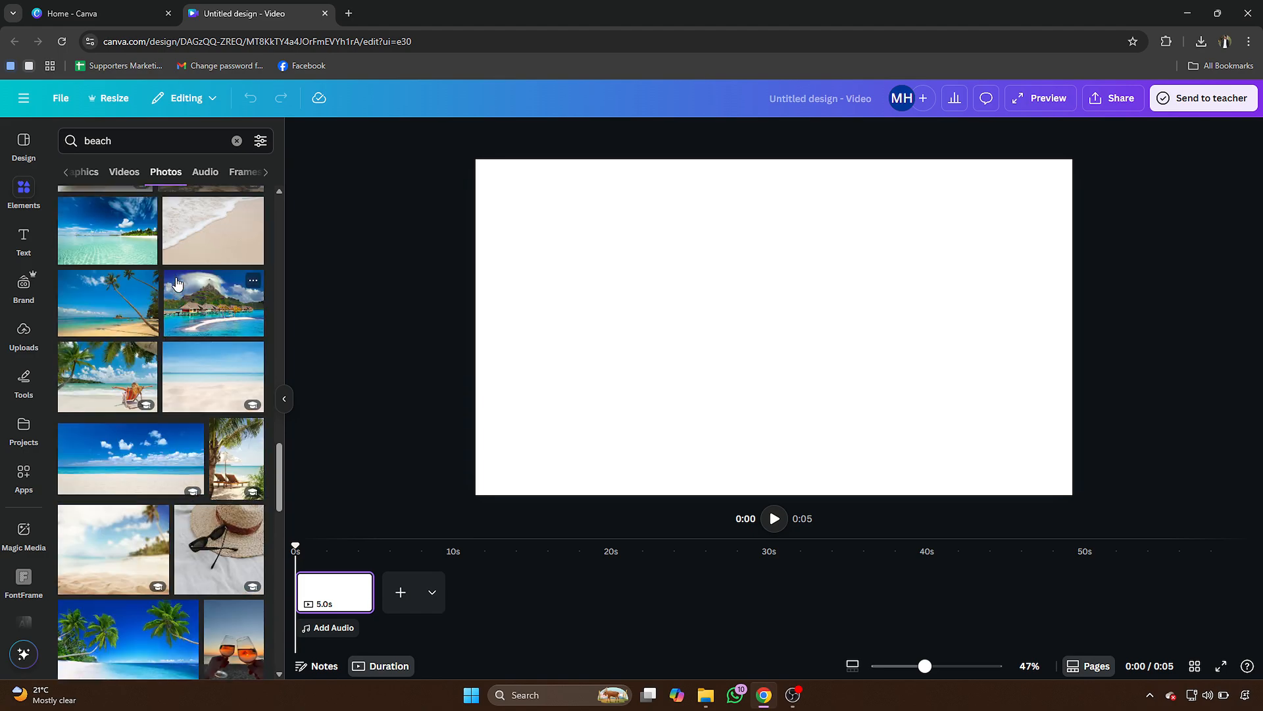
click(173, 398)
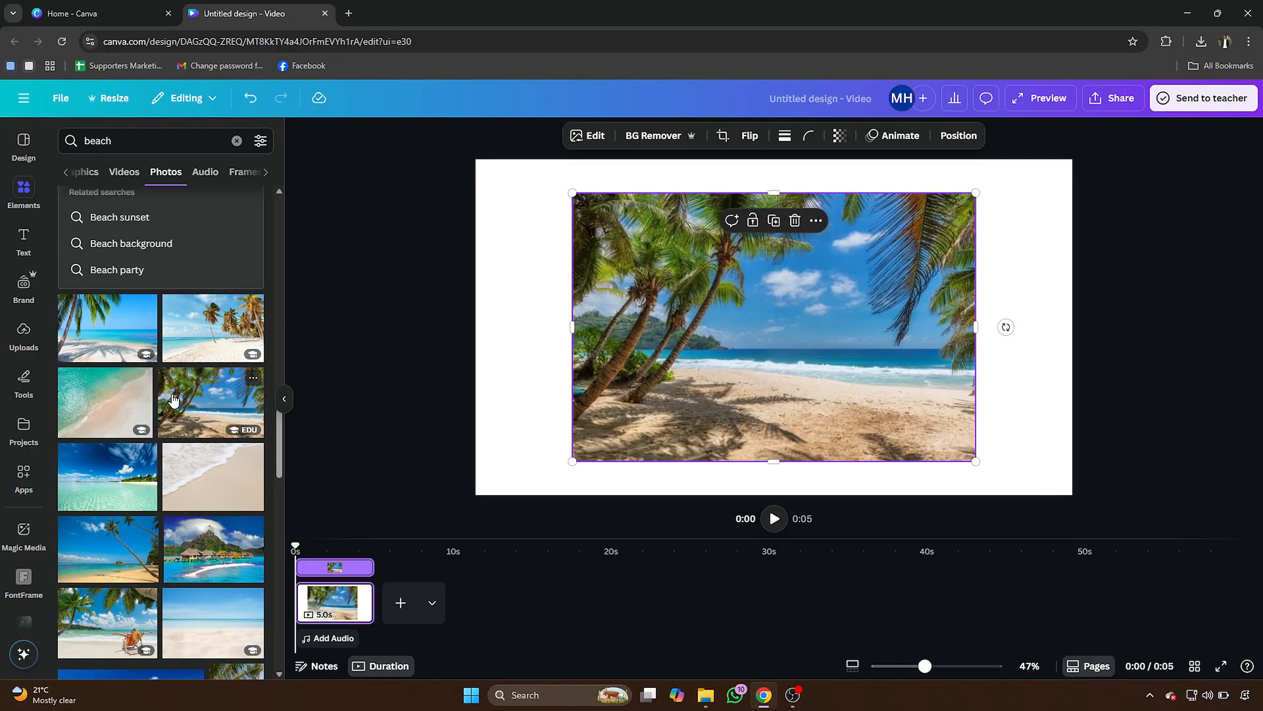
right_click(632, 383)
click(700, 601)
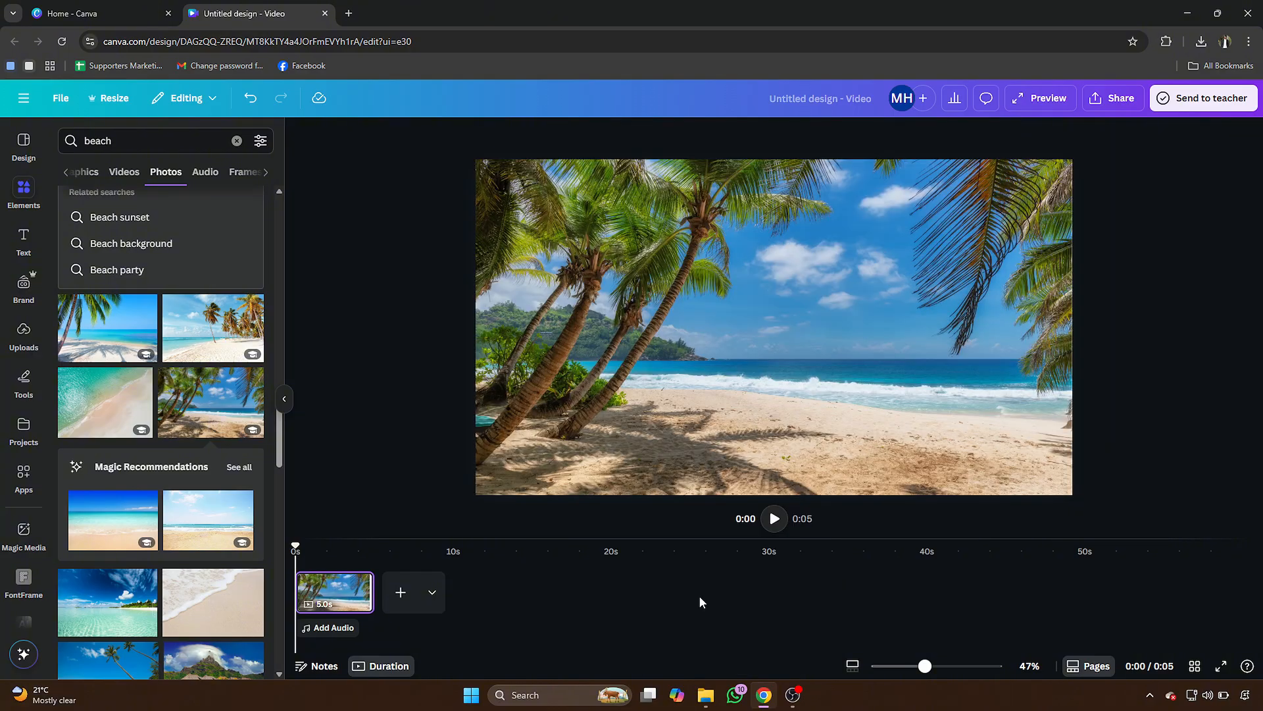
click(697, 413)
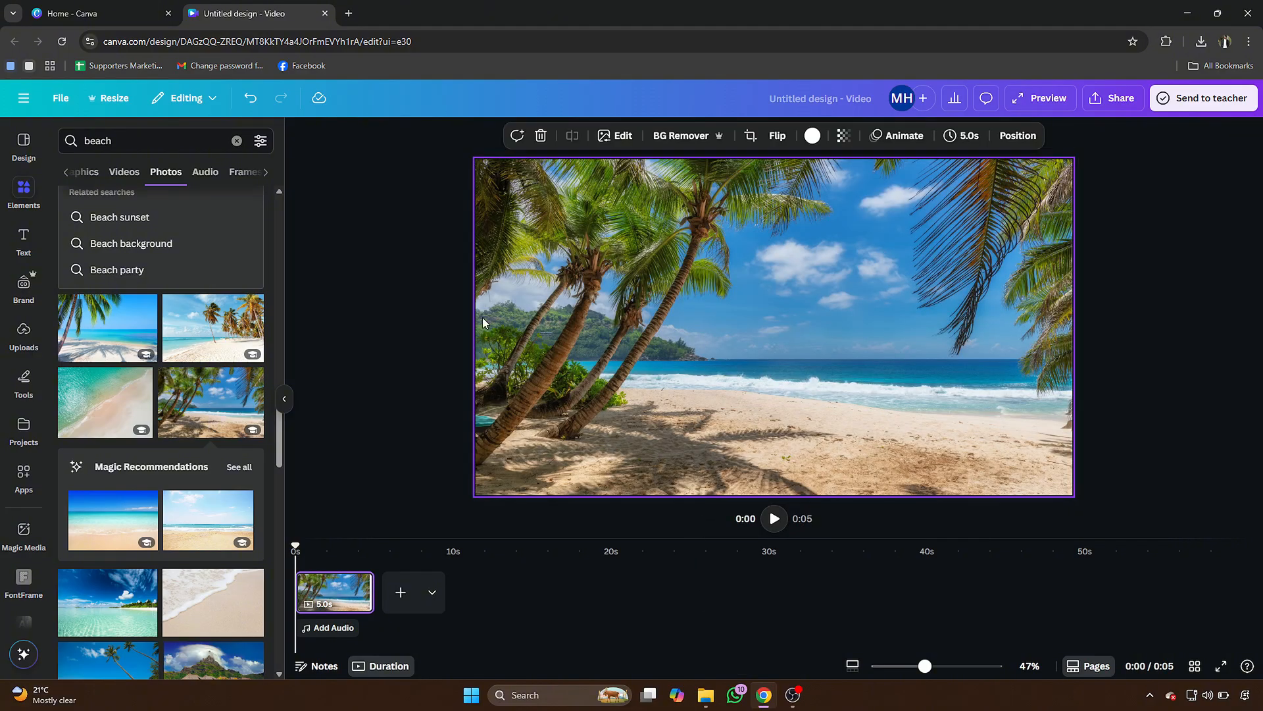
Add a heading reading "CANADA" and enlarge it across most of the page, to a font size of about 296
click(24, 242)
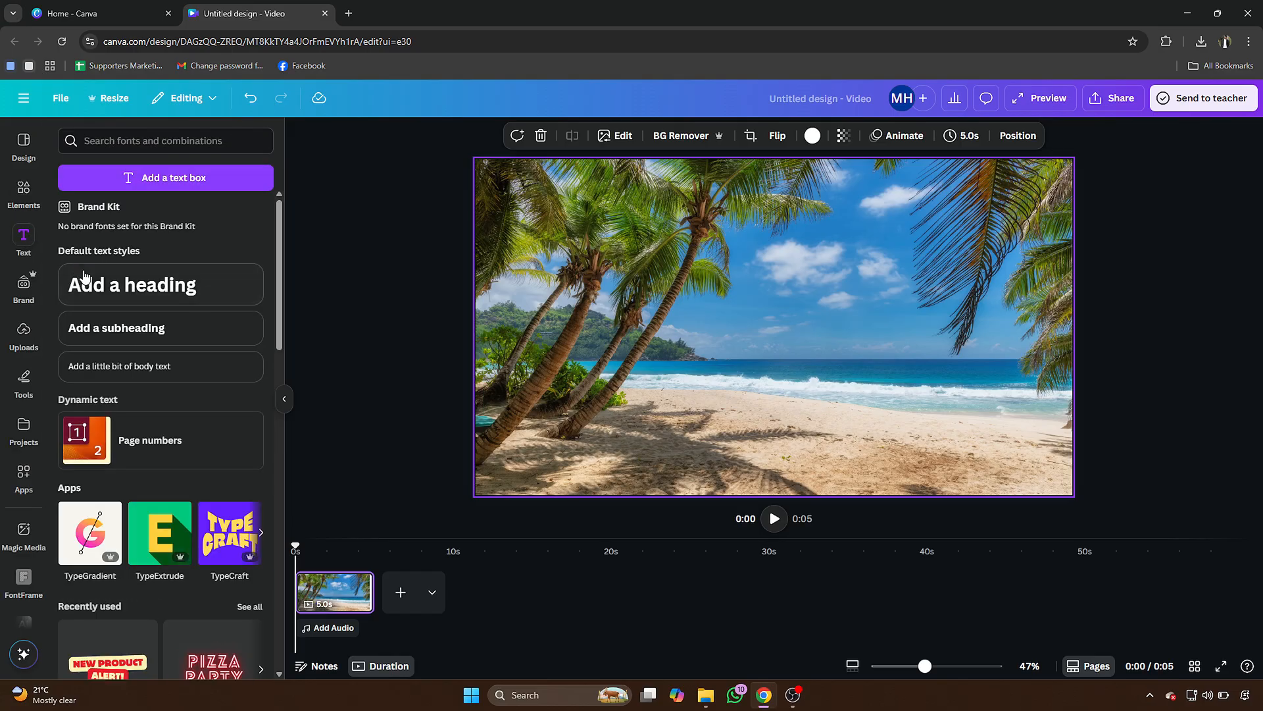
click(99, 281)
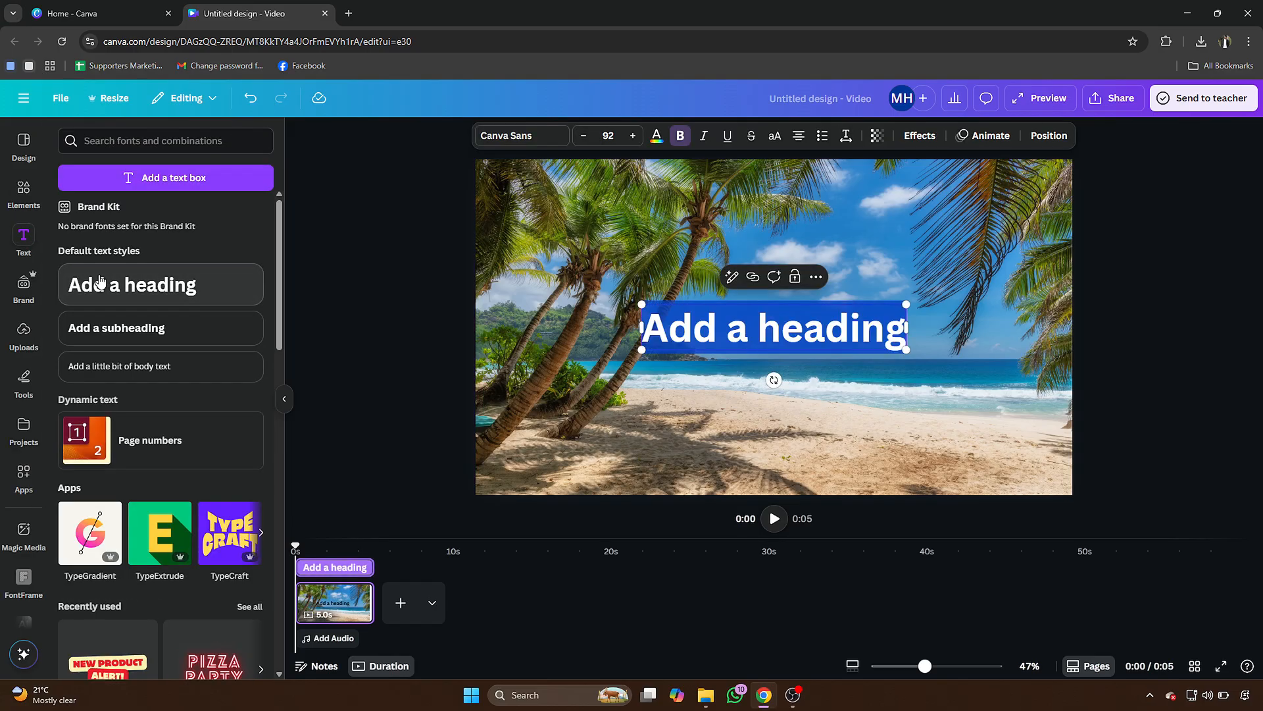
text(CANADA)
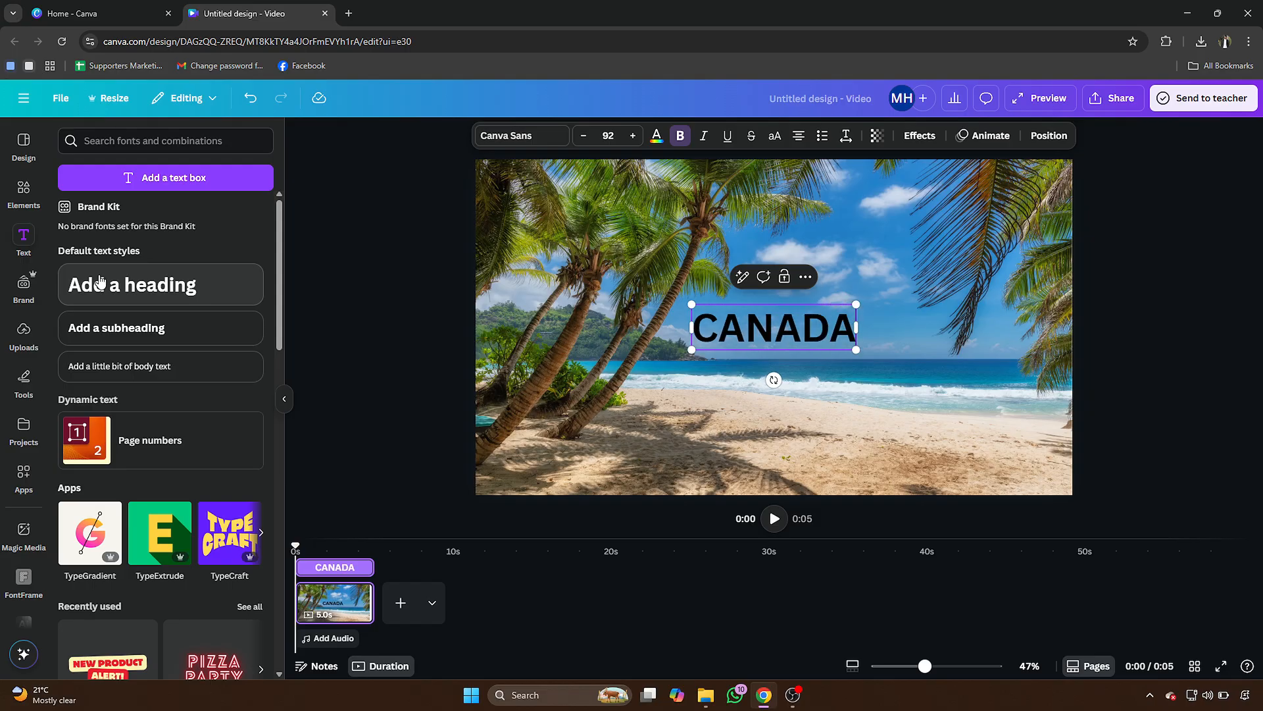
drag(856, 304, 1010, 261)
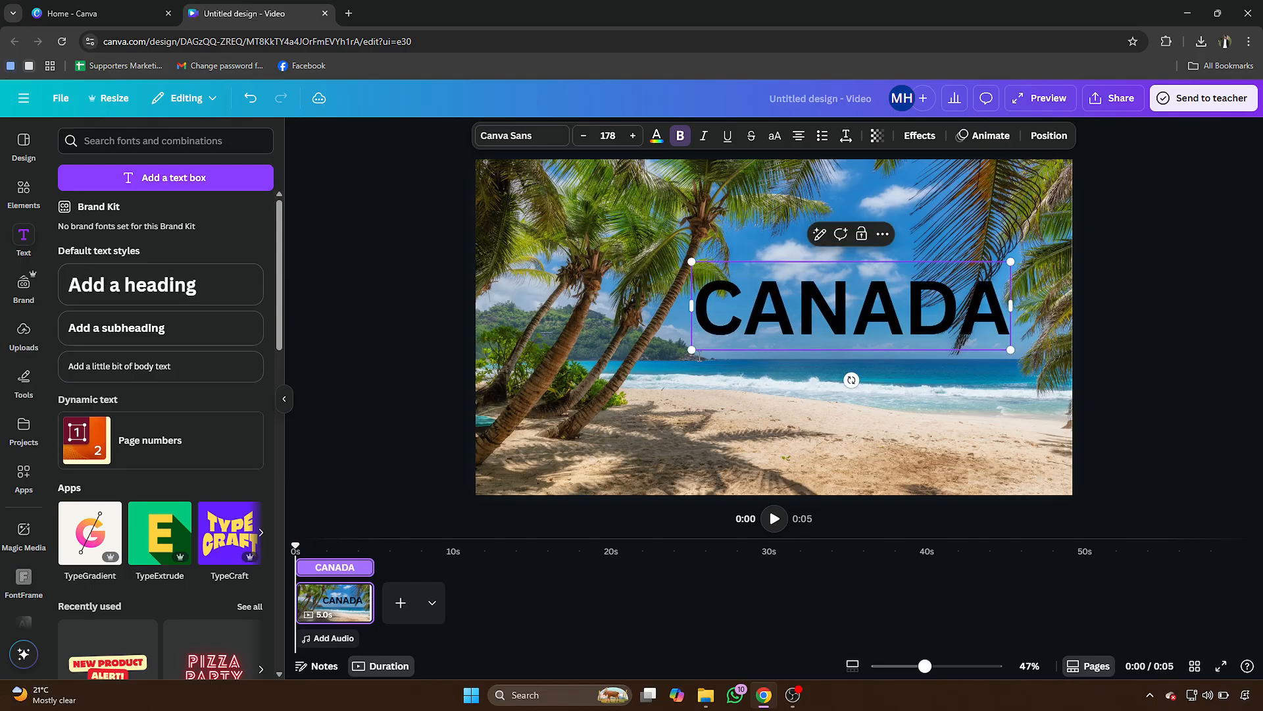
drag(647, 387, 510, 398)
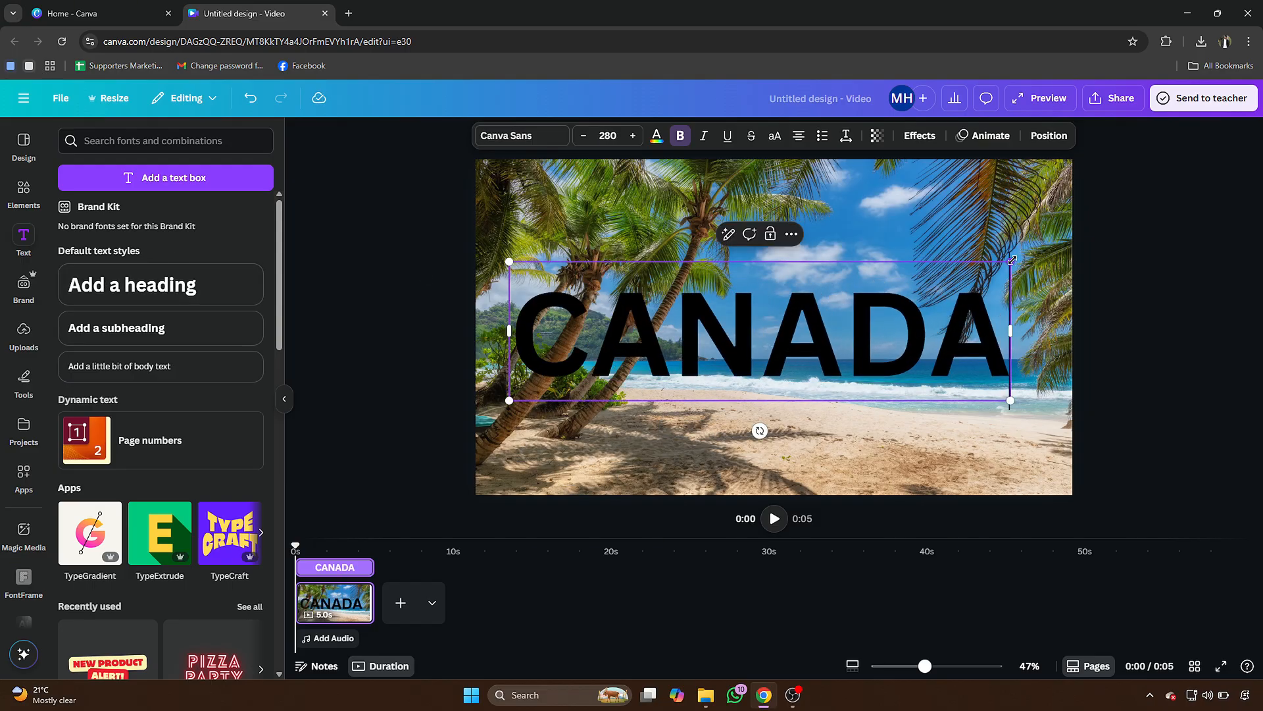
drag(1010, 261, 1035, 253)
Set the CANADA heading's font to Anton and its text color to white
click(842, 301)
click(852, 227)
click(822, 302)
double_click(816, 302)
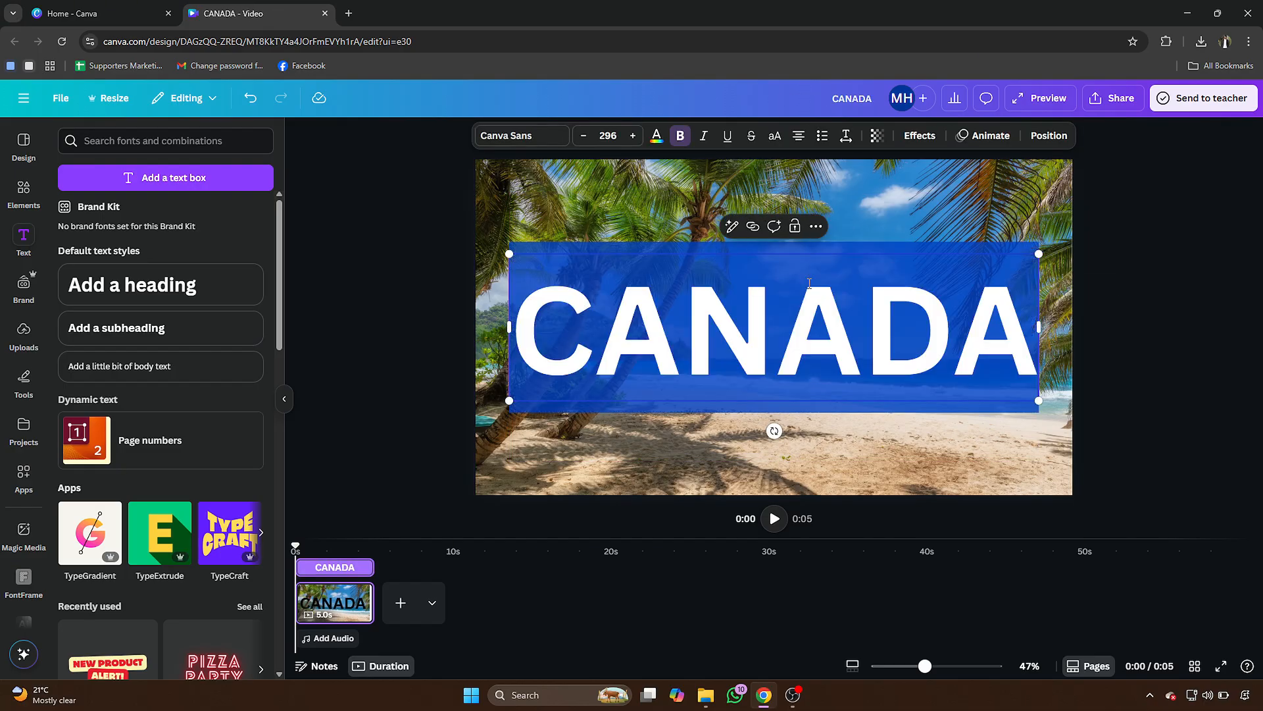
click(852, 227)
click(791, 301)
mouse_move(790, 302)
mouse_down()
mouse_move(788, 285)
mouse_move(789, 303)
mouse_up()
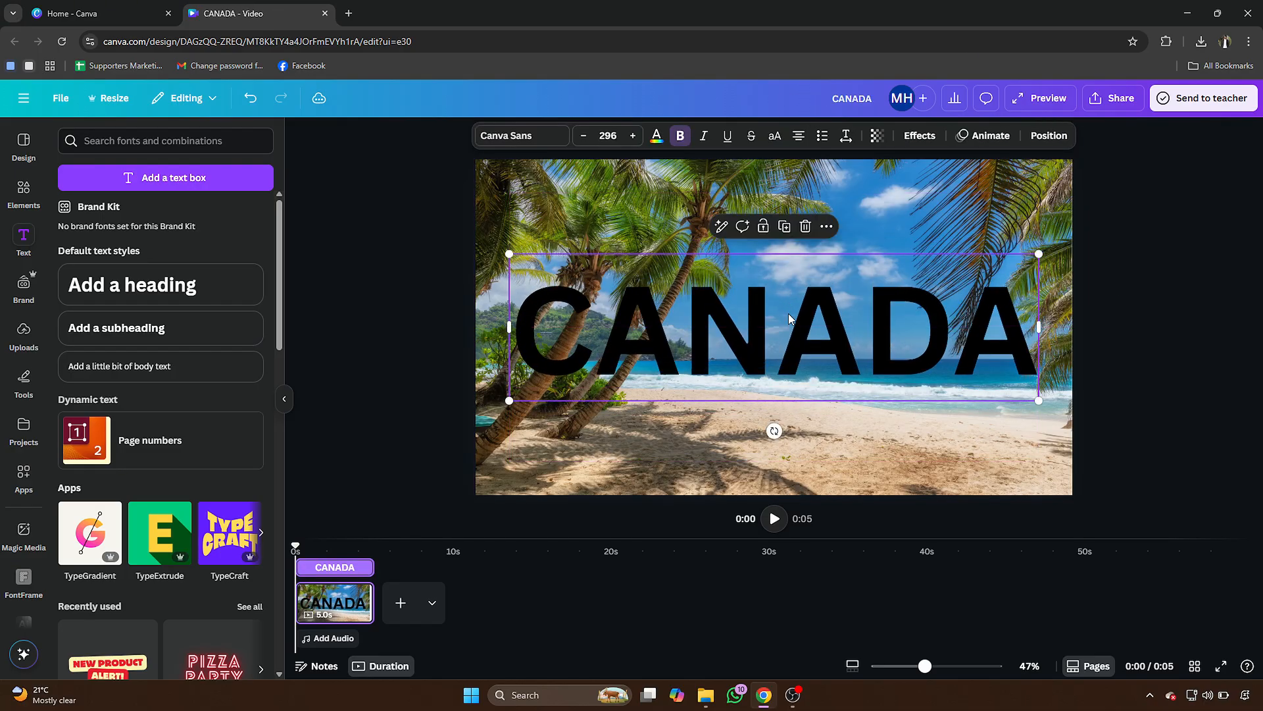
click(540, 142)
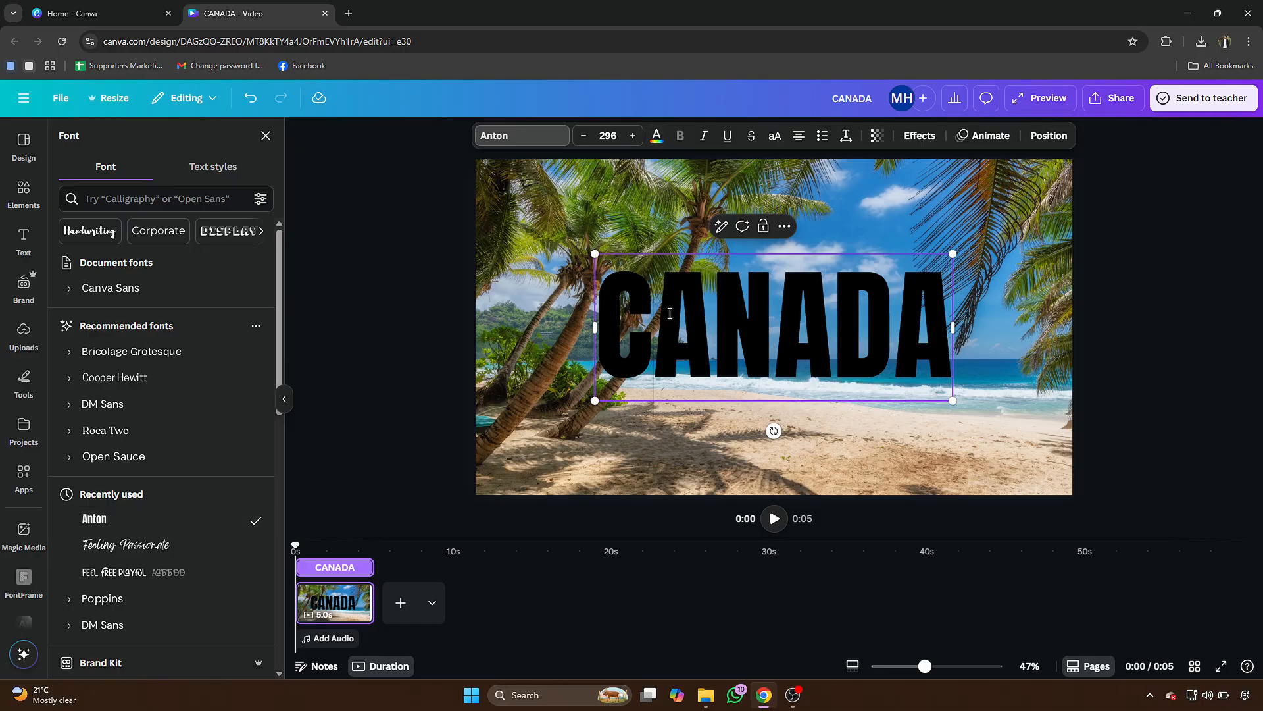
key(Return)
click(656, 136)
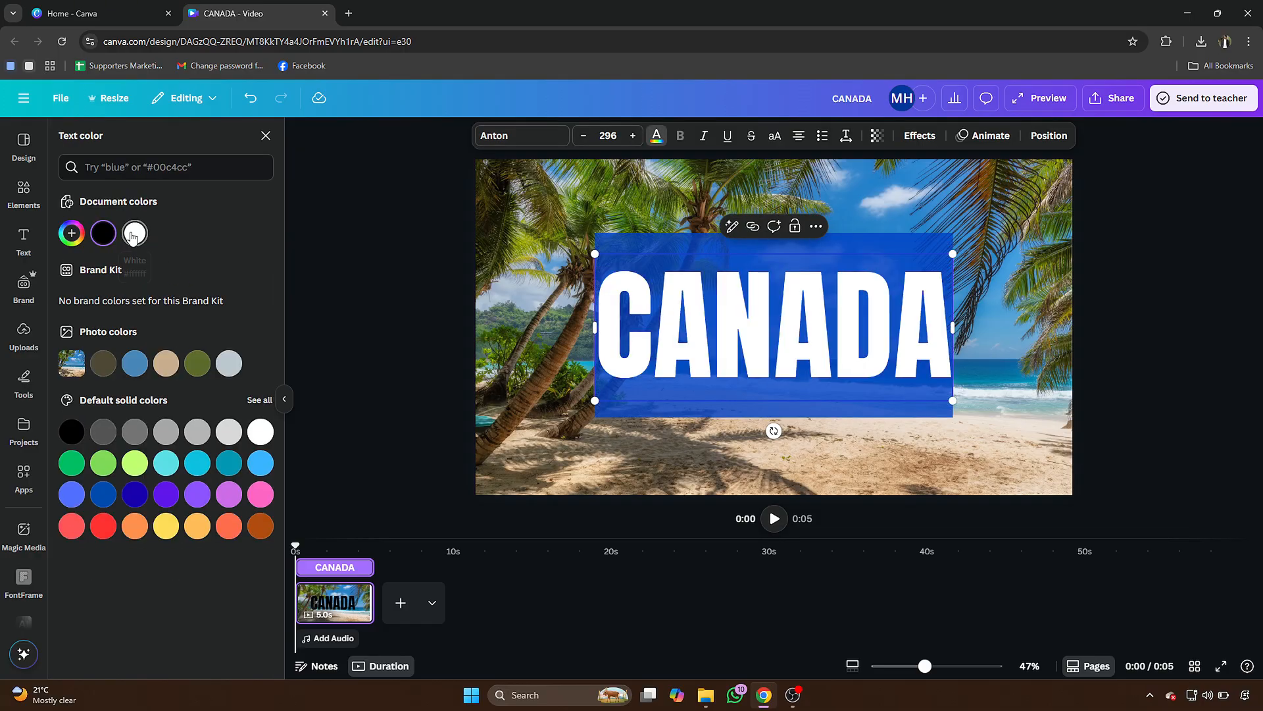
key(Escape)
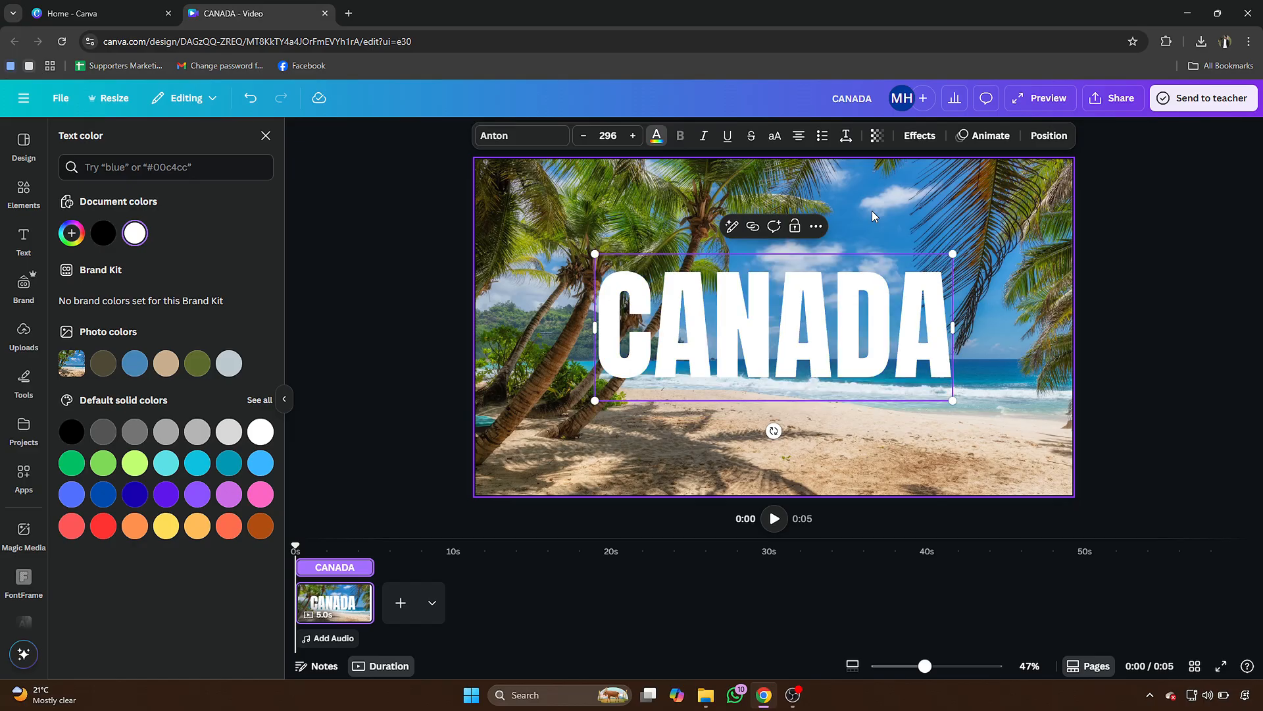
Apply the Lift text effect to the CANADA heading with an intensity of 100
click(919, 135)
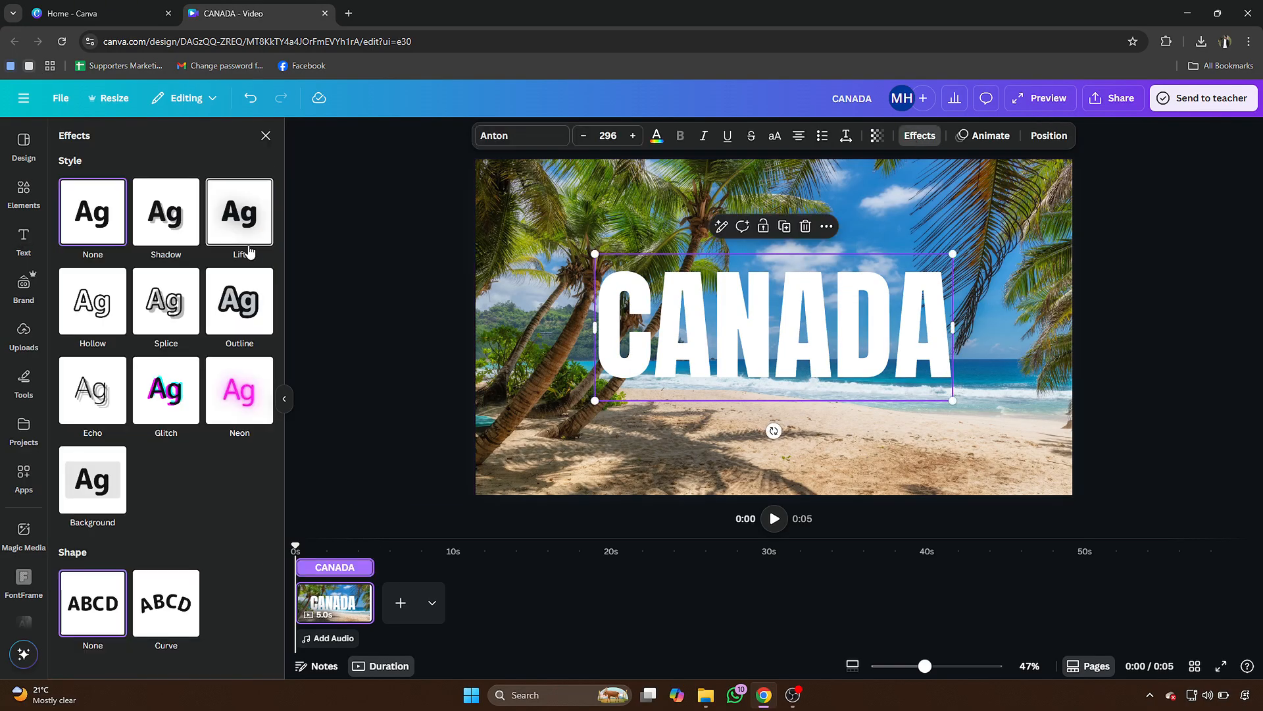
click(240, 227)
drag(129, 312, 205, 309)
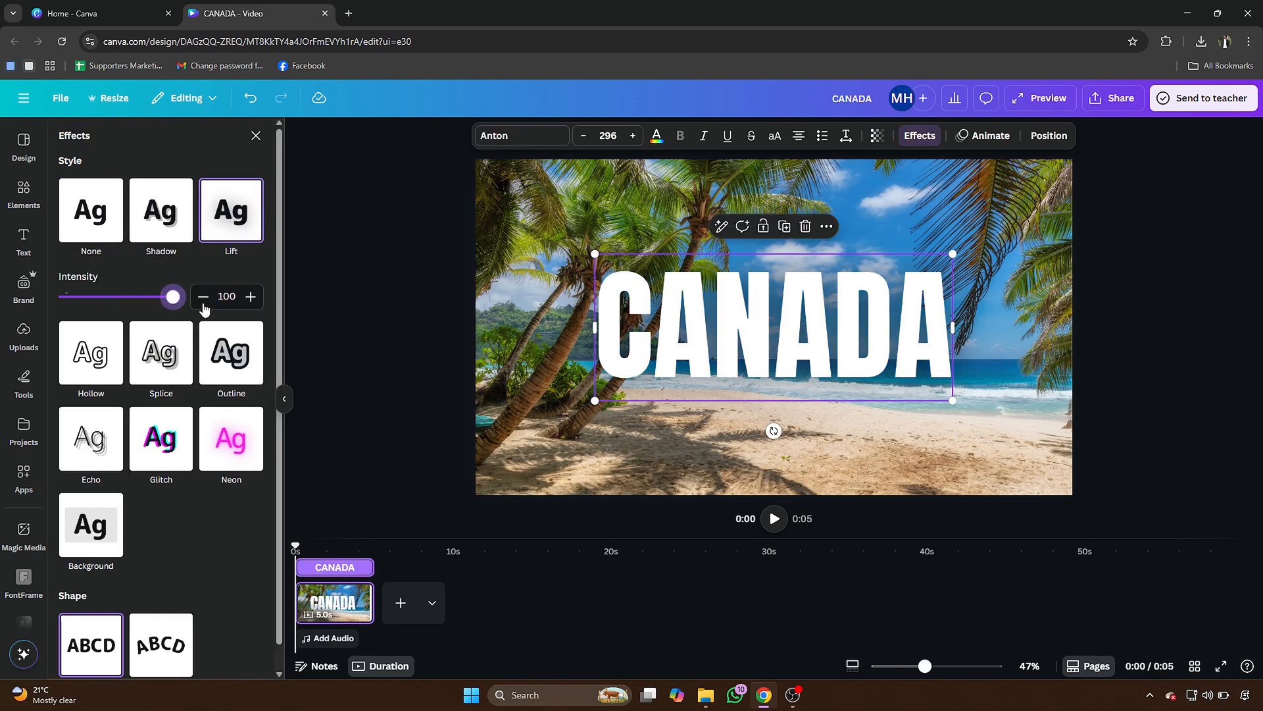
Enlarge the CANADA heading to a font size of about 369 and center it on the page
drag(594, 399, 506, 437)
drag(830, 328, 875, 310)
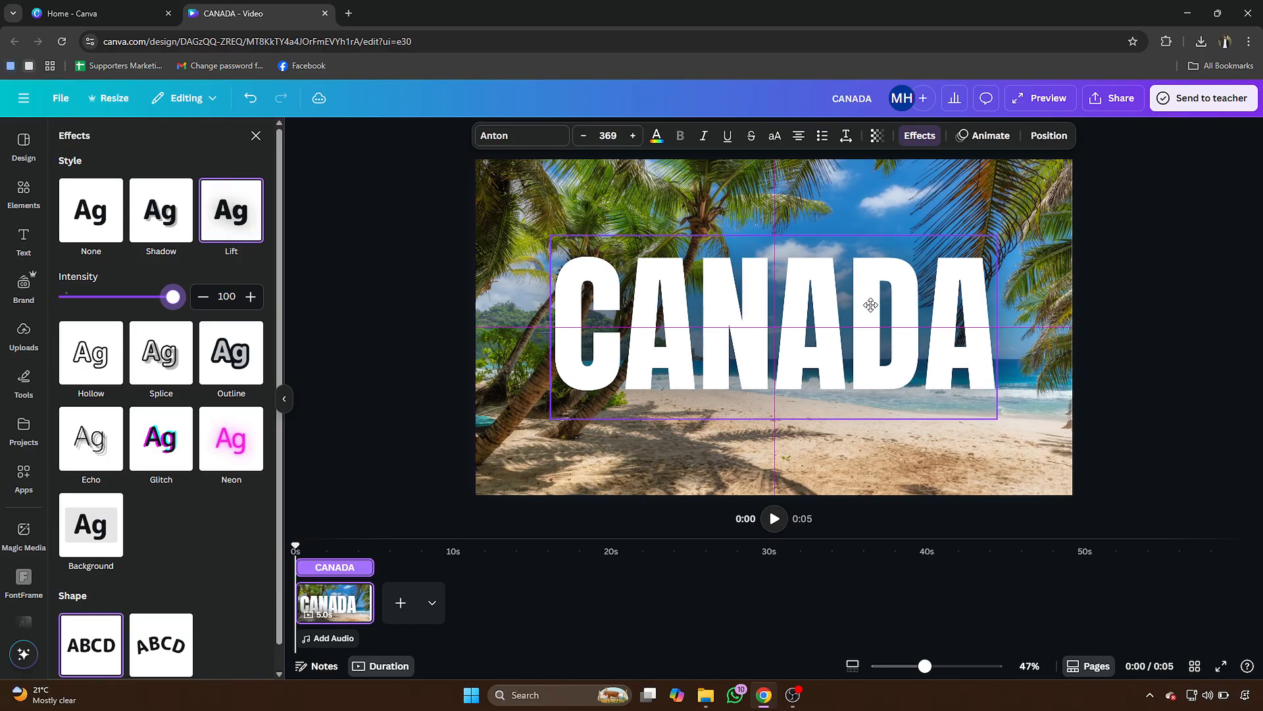
key(Escape)
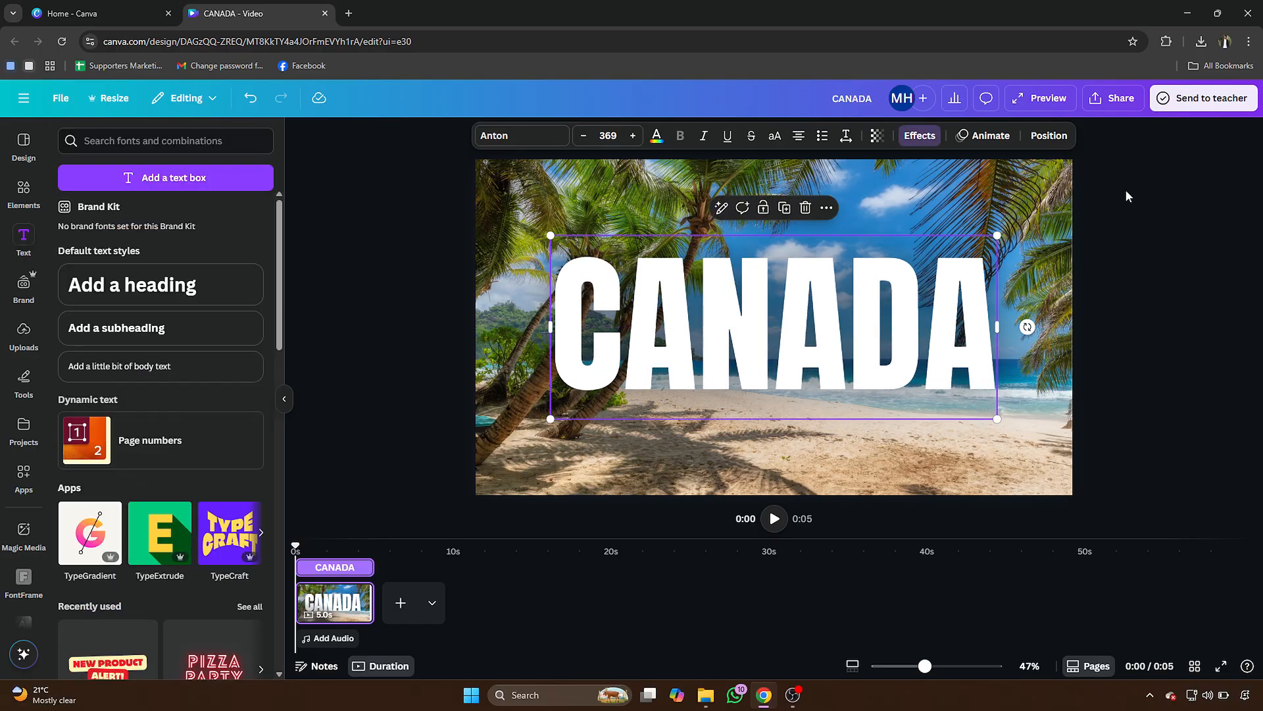
Download the design as a PNG file at 1,920 × 1,080 px
click(1118, 97)
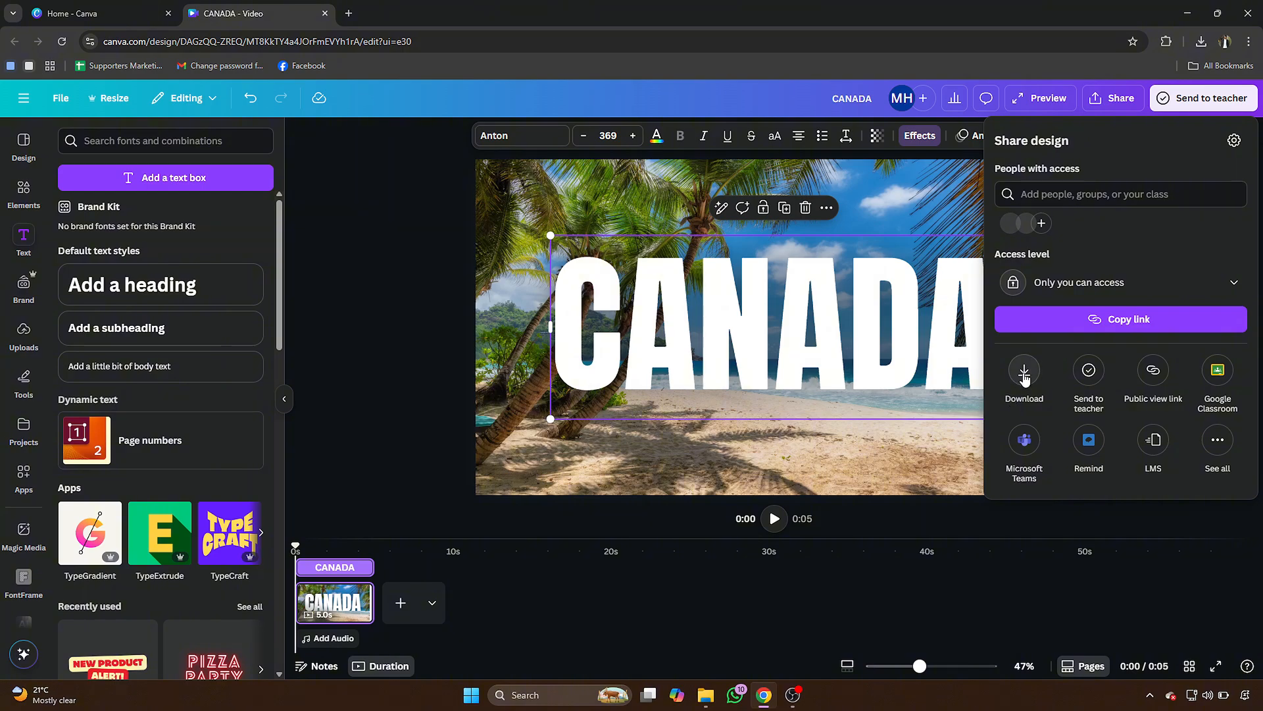
click(1024, 373)
click(1104, 199)
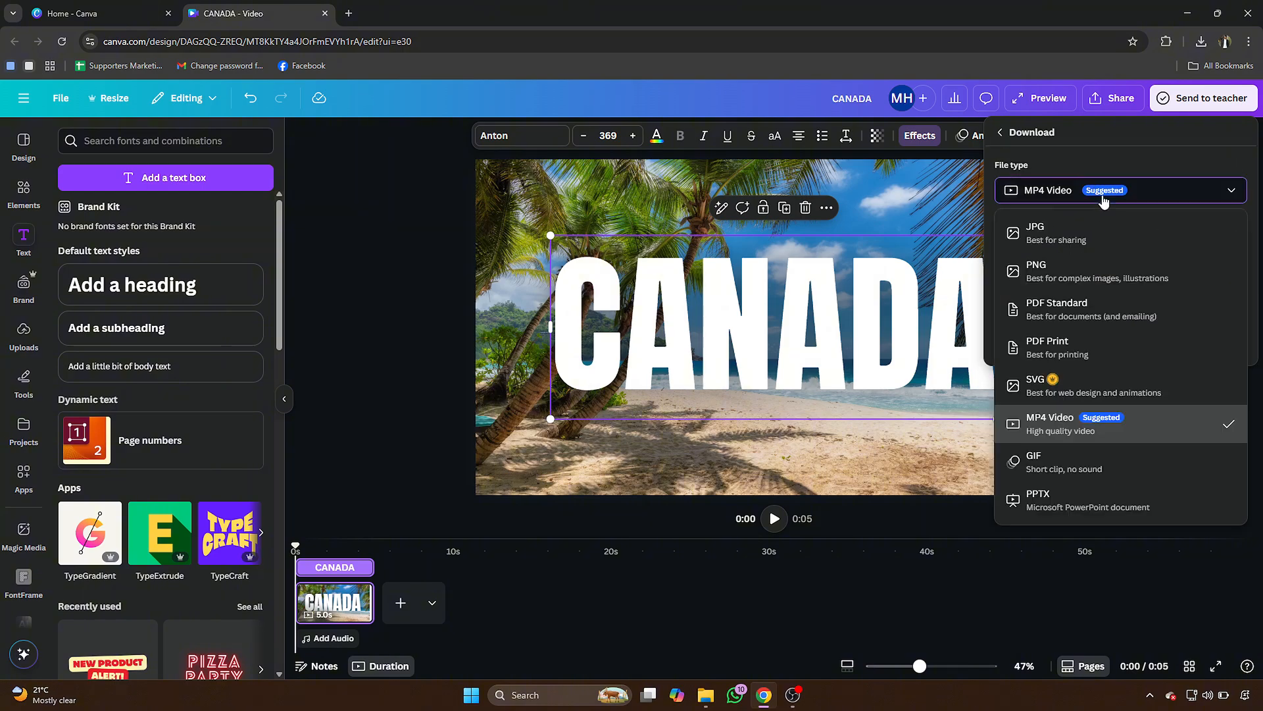
click(1032, 270)
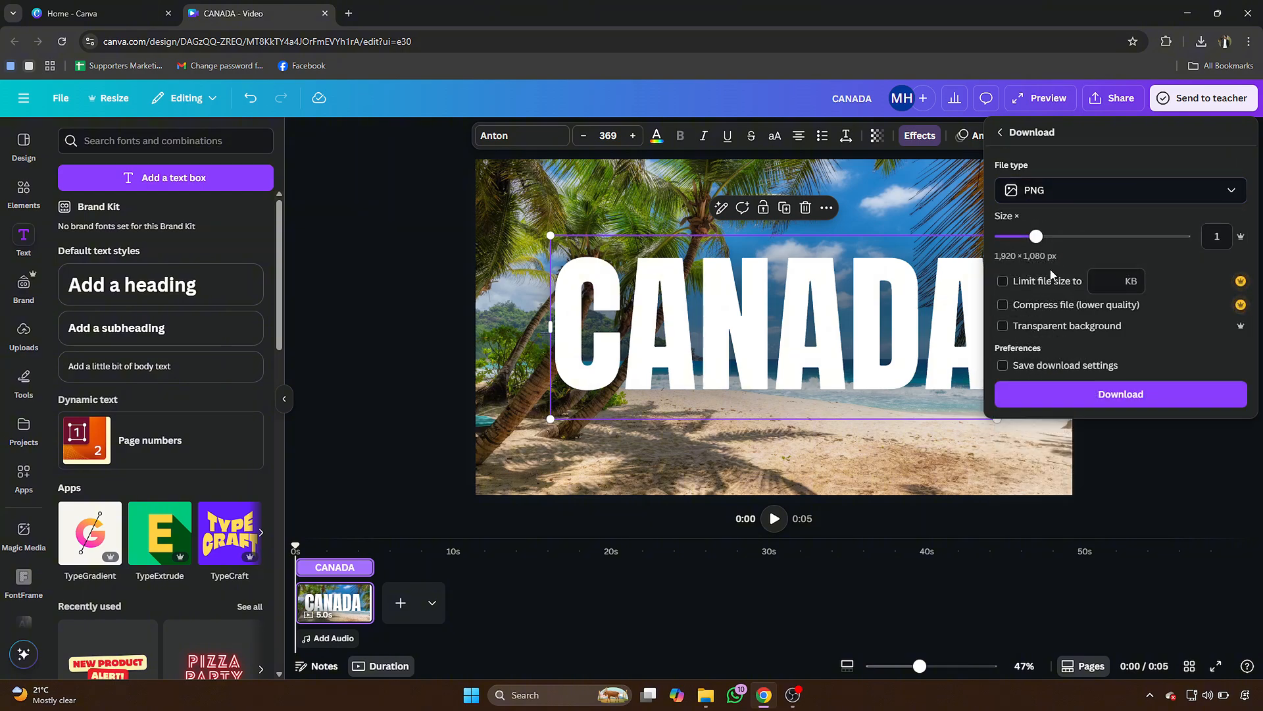
click(1032, 395)
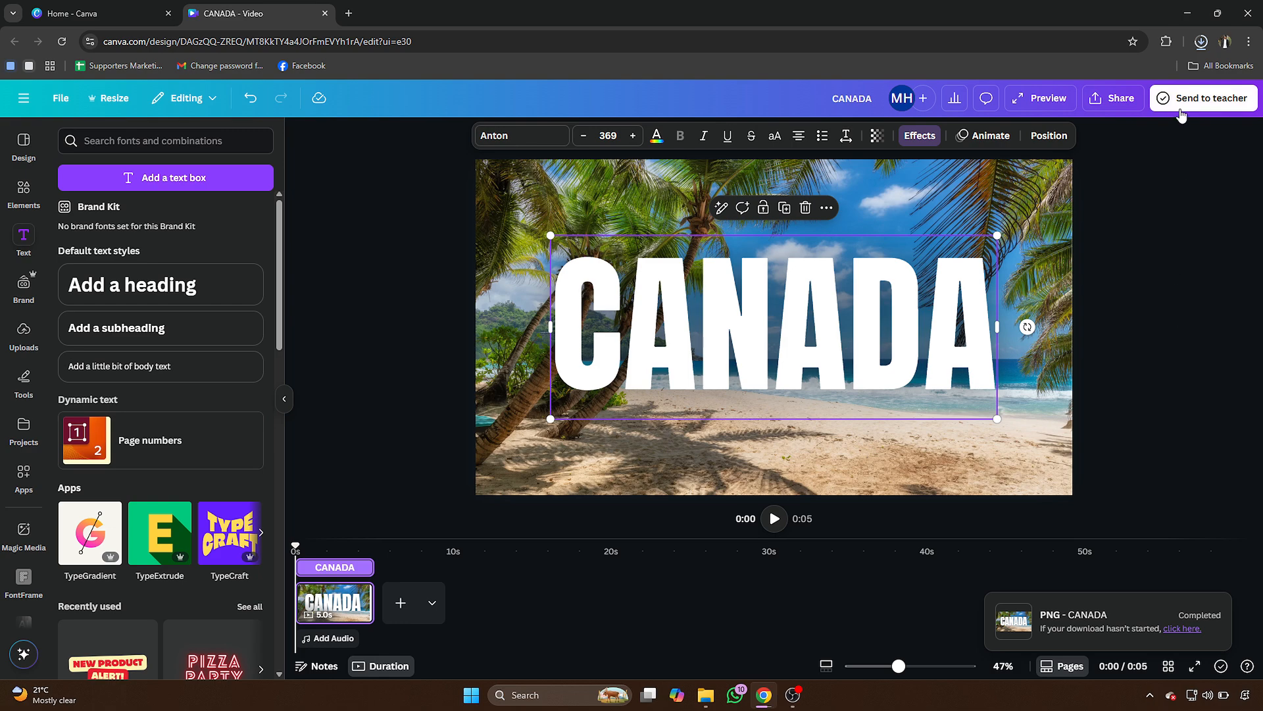
Try to bring the downloaded CANADA (2).png from the recent downloads into the design's uploads, and show the uploaded images
click(1201, 42)
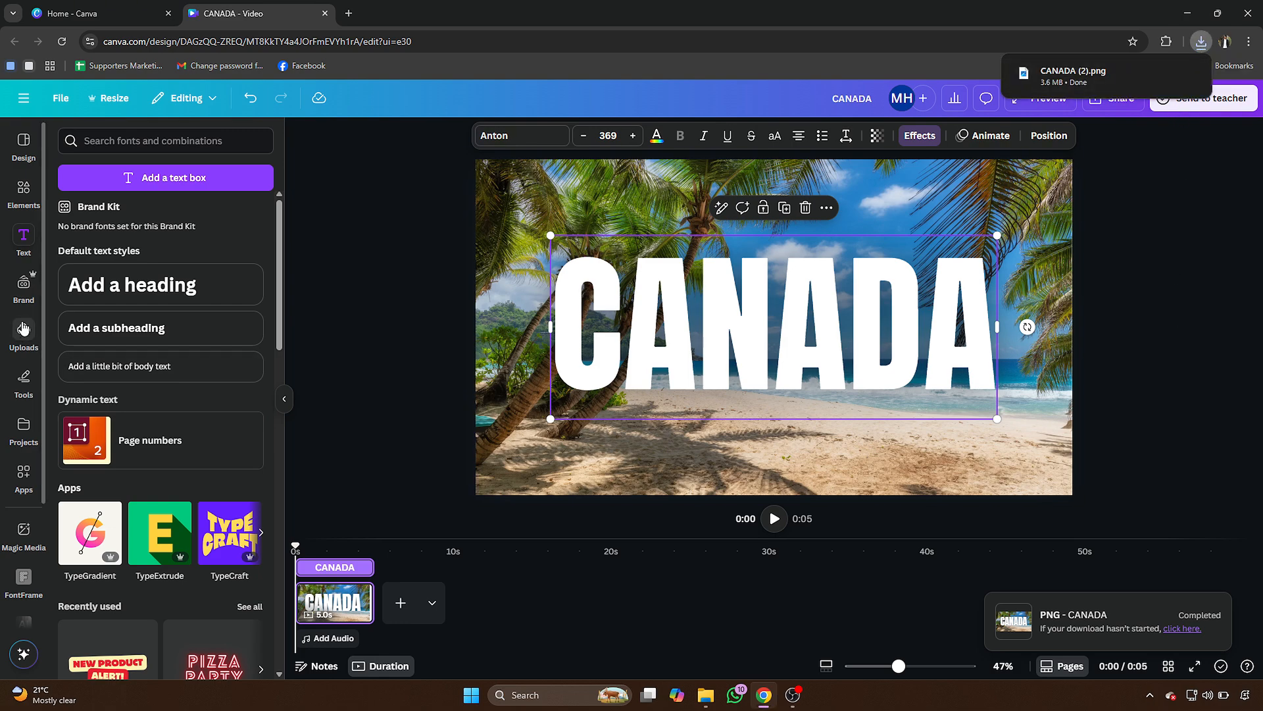
click(1201, 41)
click(1201, 42)
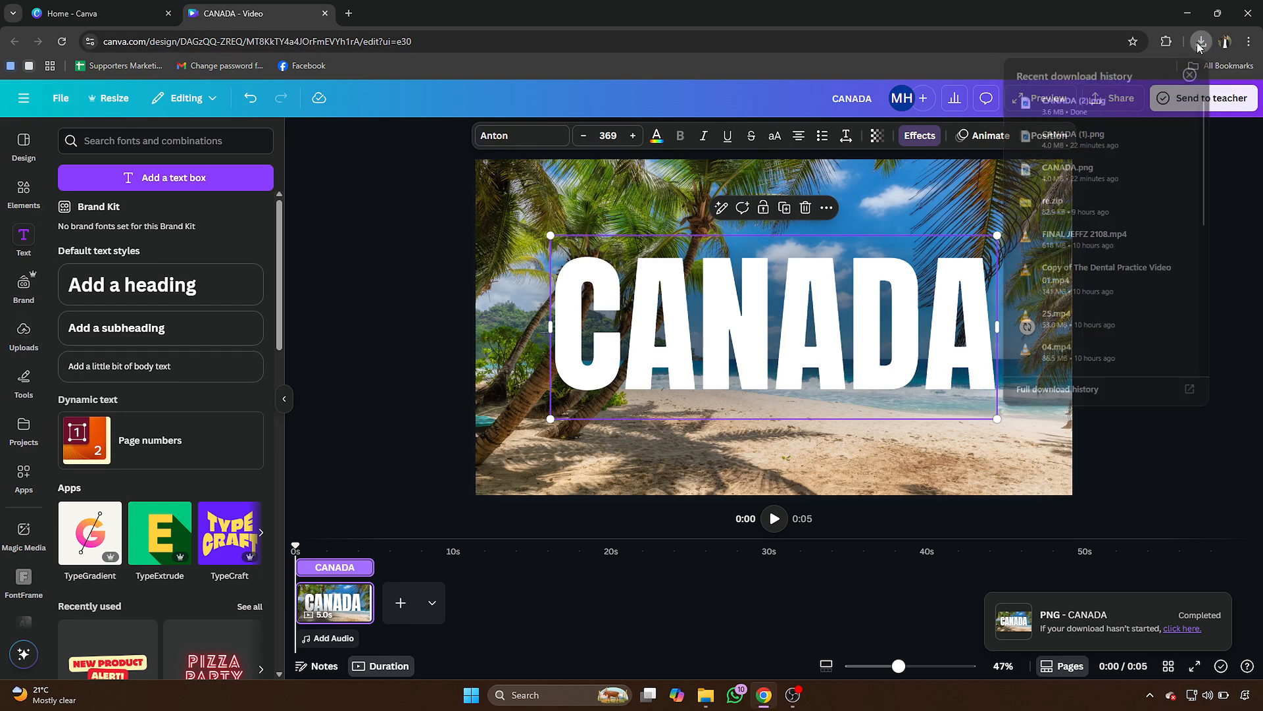
drag(1072, 102, 25, 341)
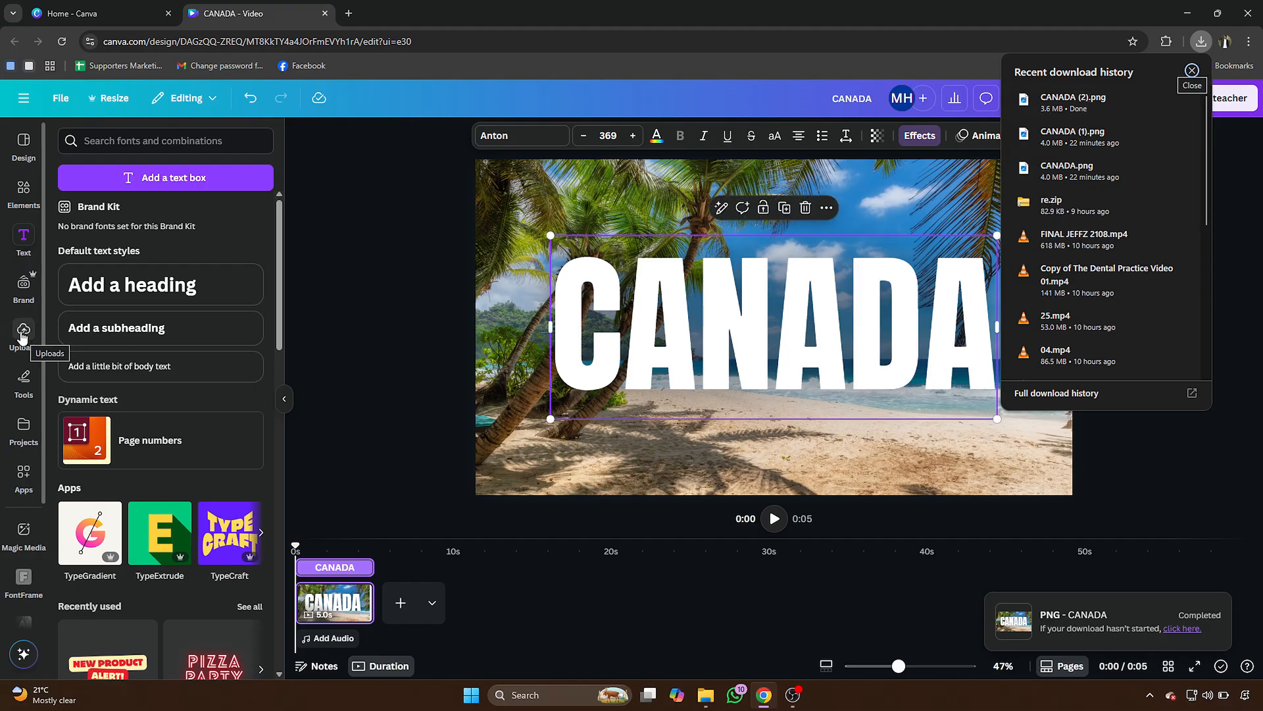
click(21, 336)
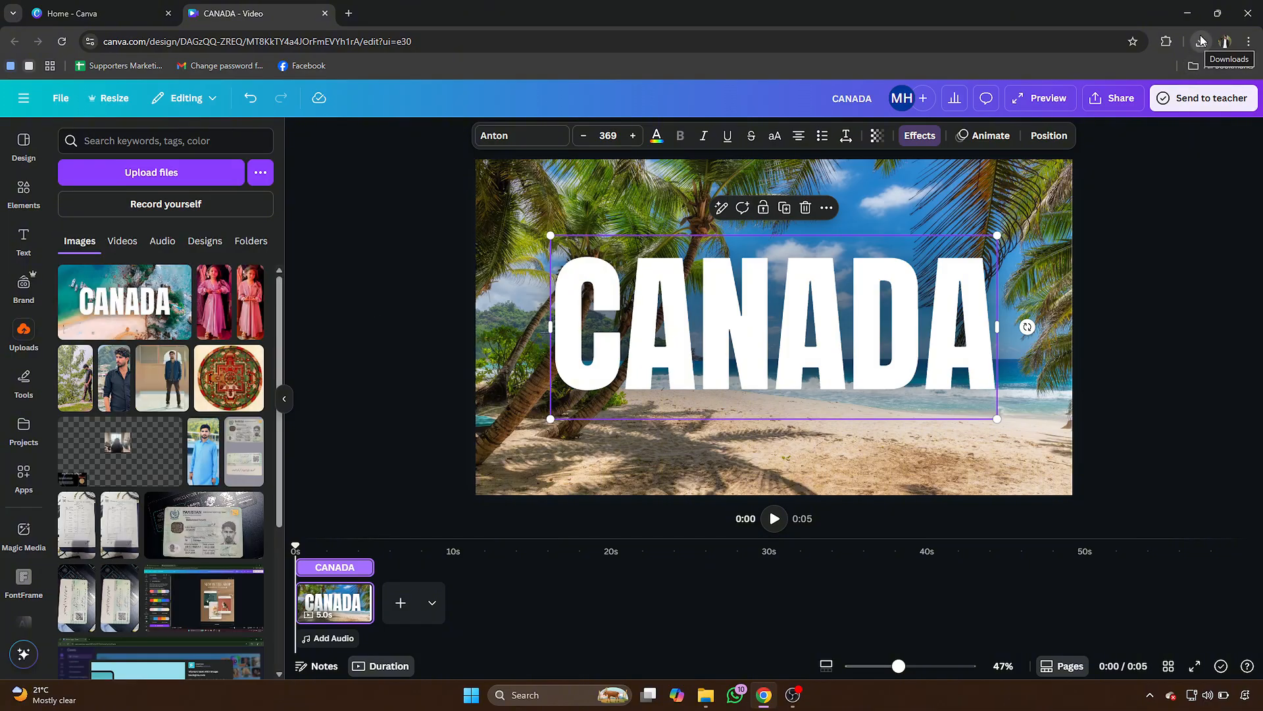
Undo the earlier edits until the CANADA heading and palm beach photo are gone from the page
key(ctrl+z)
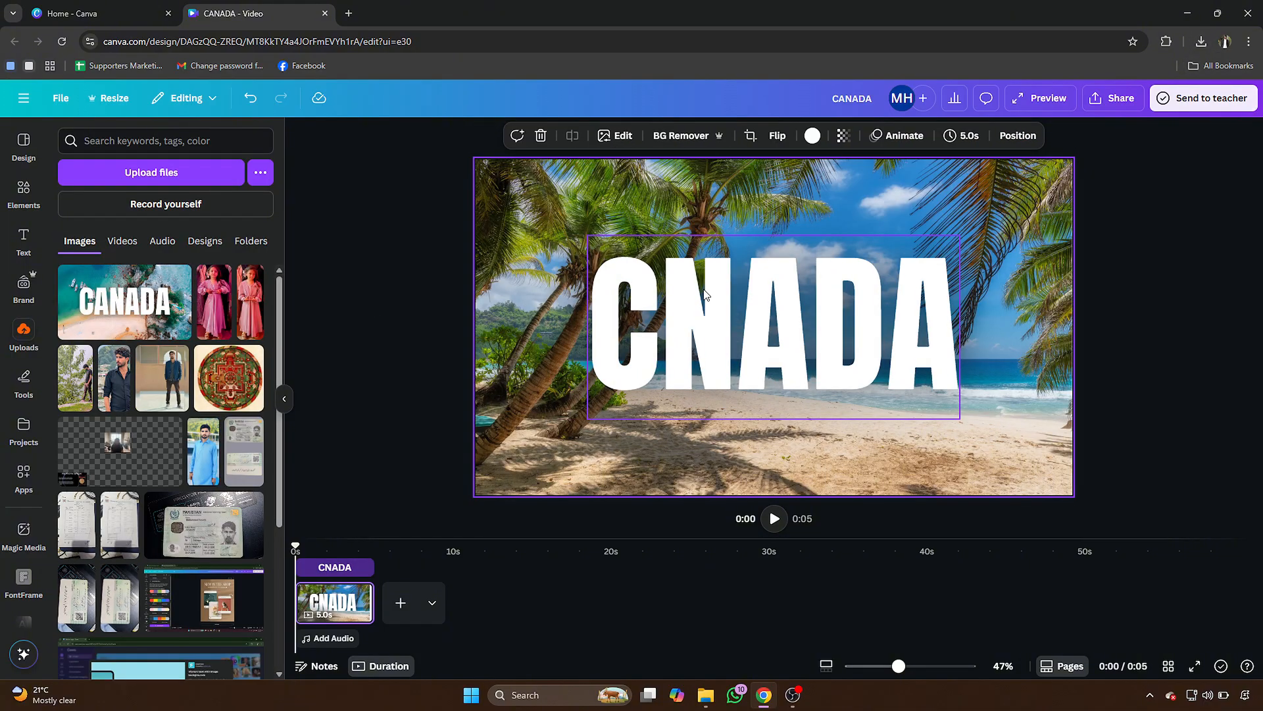
key(ctrl+z)
key(ctrl+z)
key(ctrl+z)
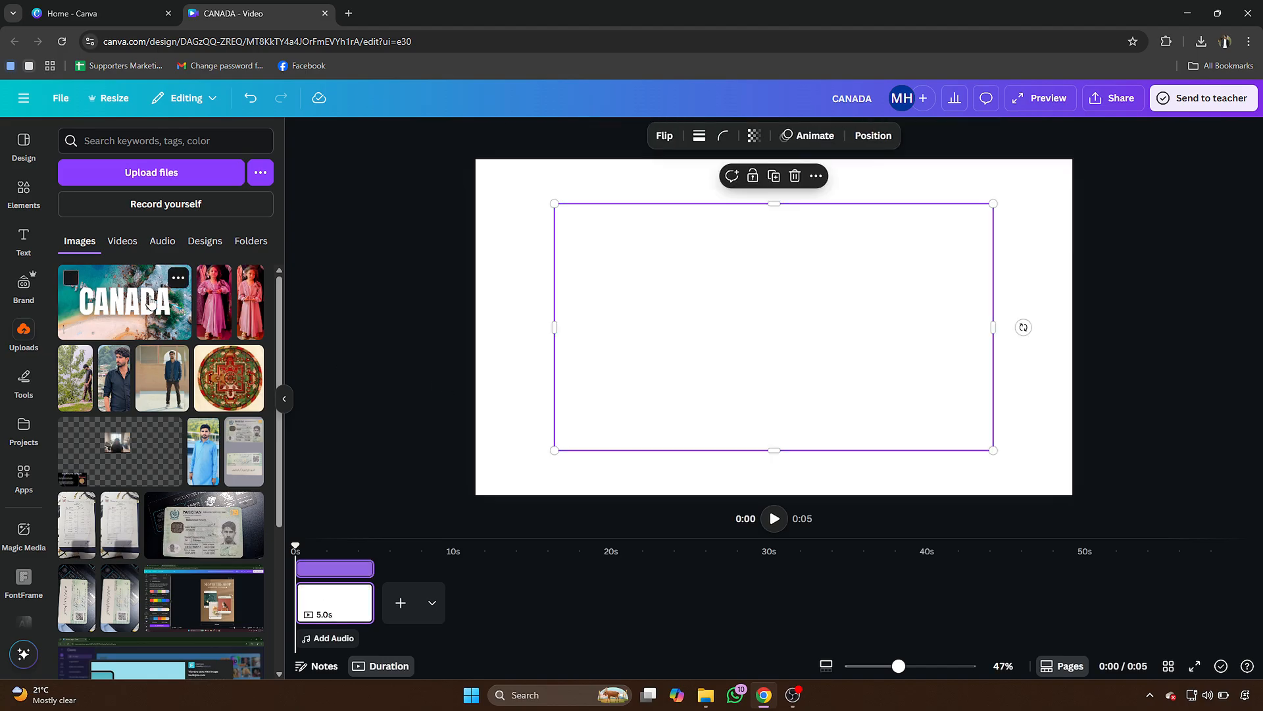
Place the uploaded aerial beach image with CANADA text and enlarge it to fill the whole page
click(150, 301)
drag(994, 450, 1073, 495)
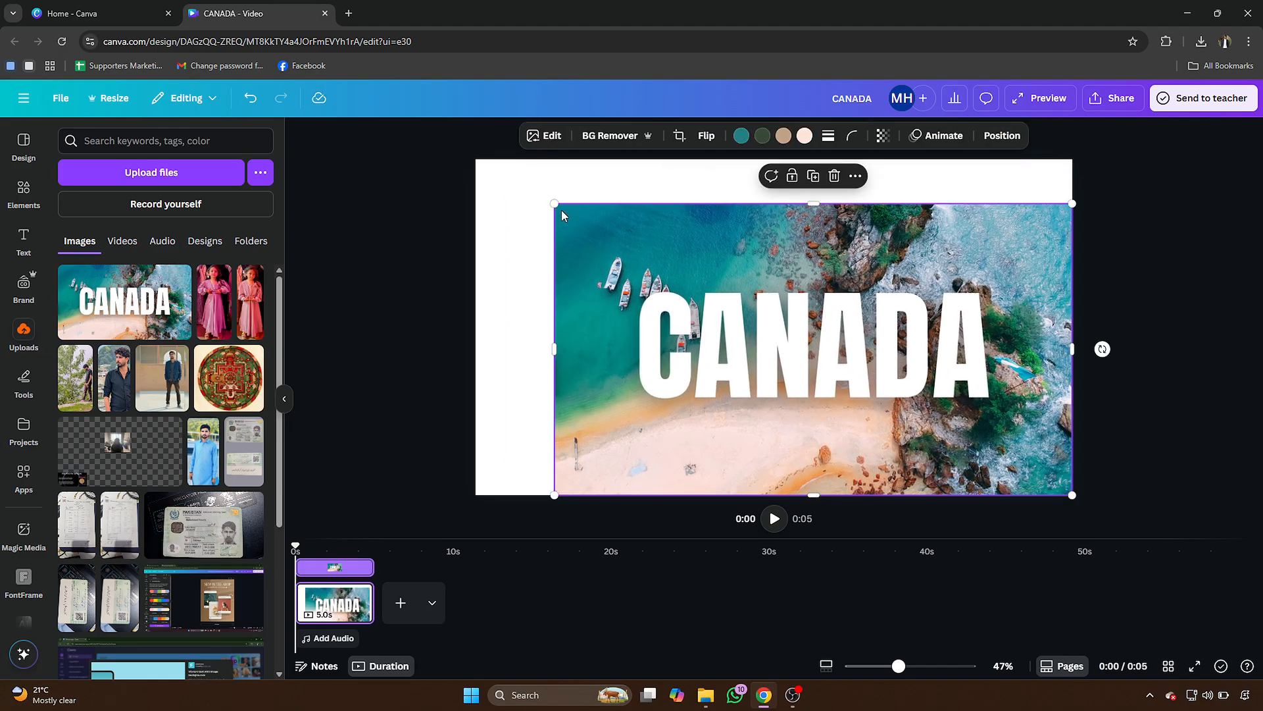
drag(555, 204, 476, 160)
Search the elements for "real plane" and add the white top-view airplane graphic with its nose pointing up
click(23, 191)
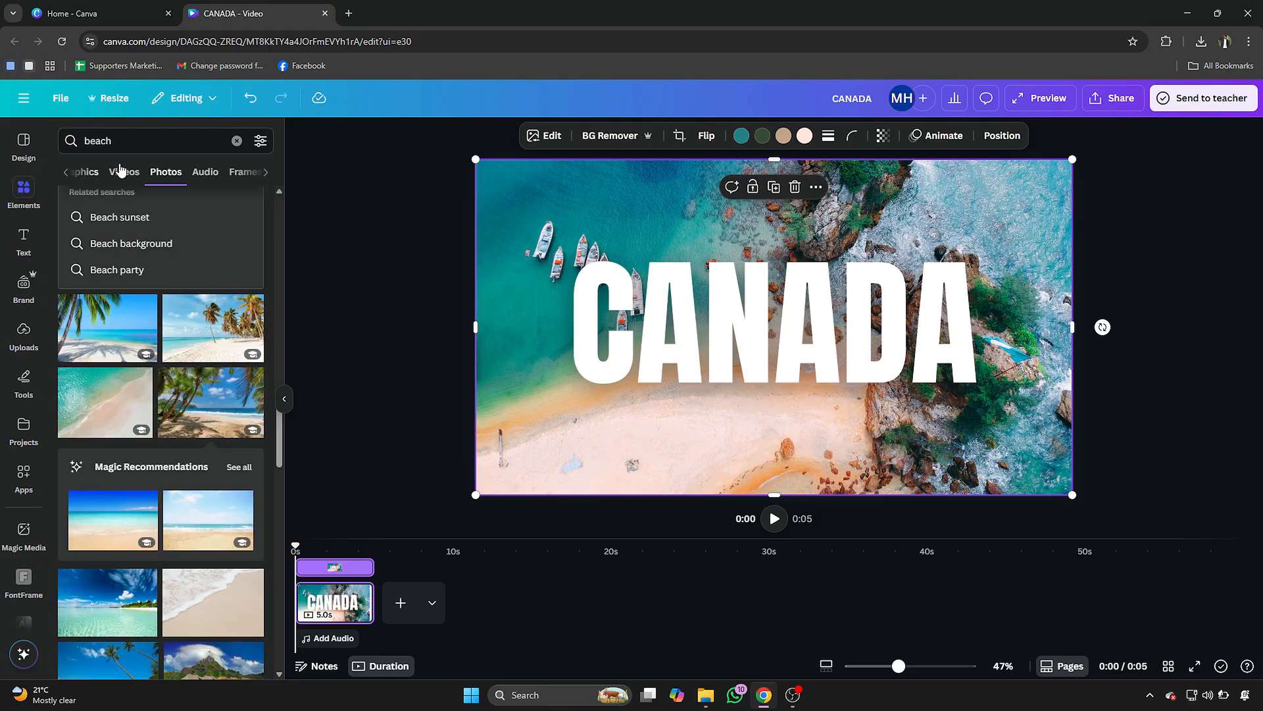
click(236, 140)
text(rea)
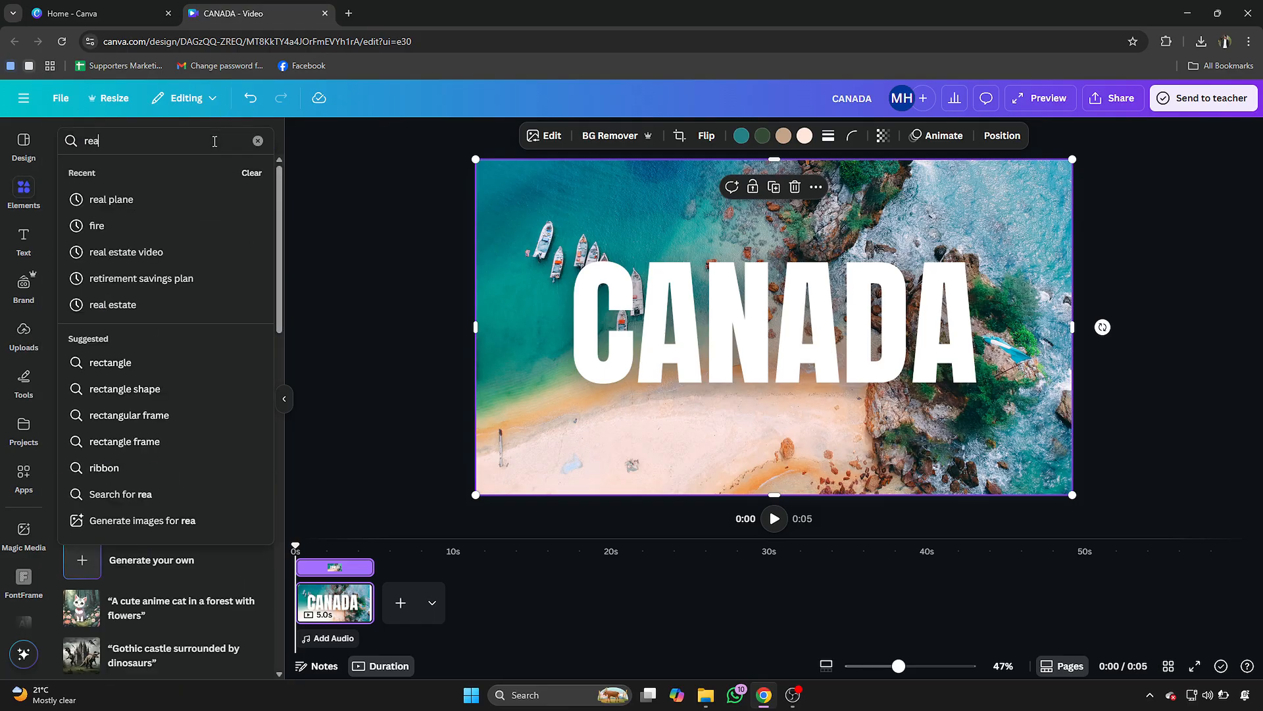
text(l)
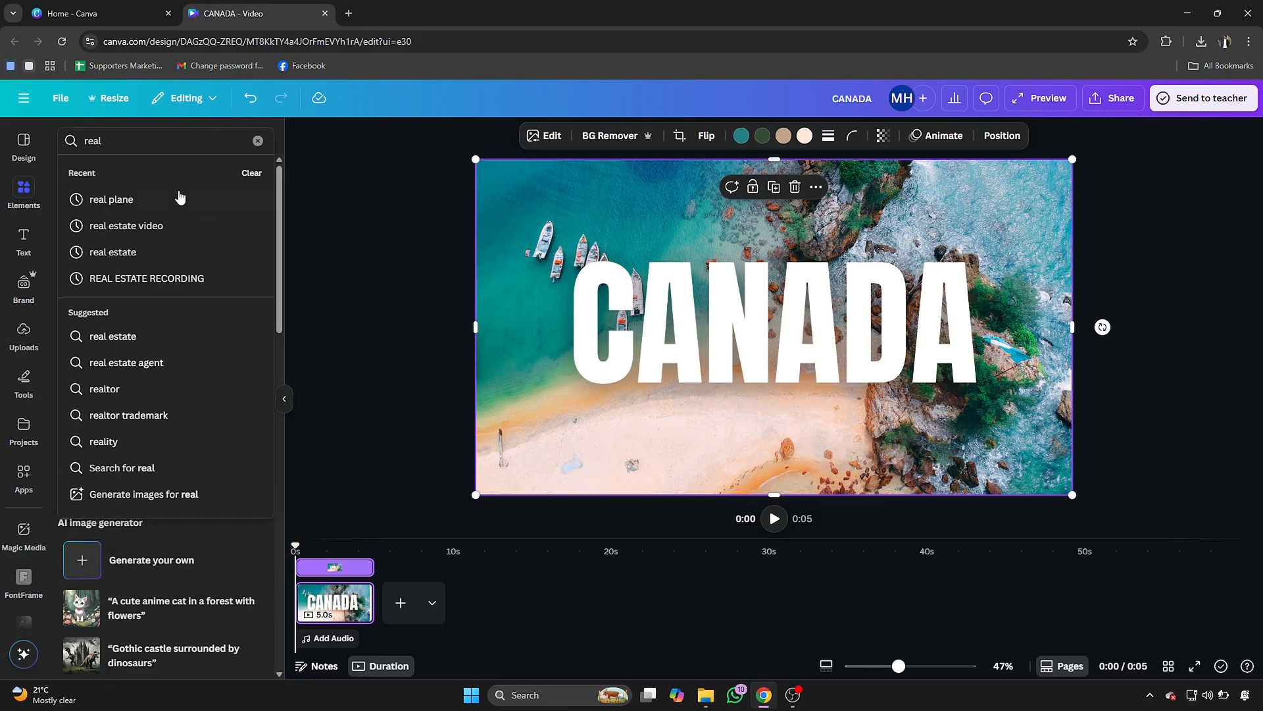
click(179, 198)
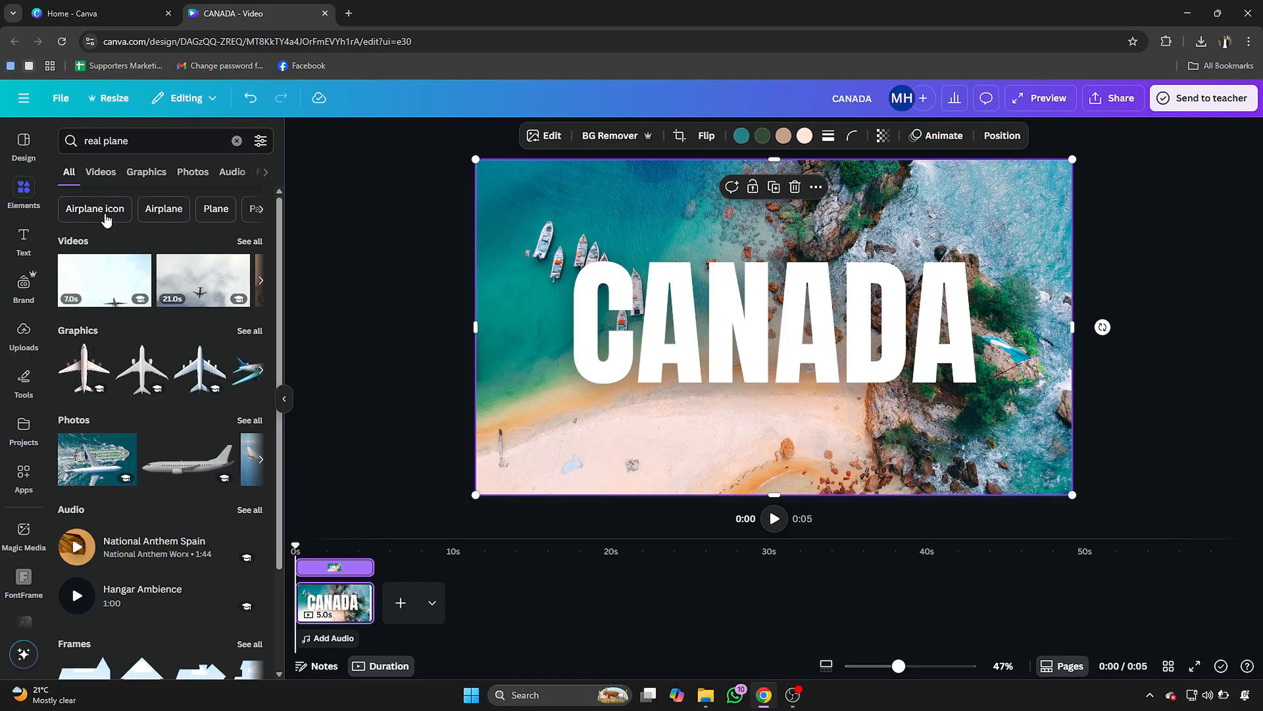
click(129, 172)
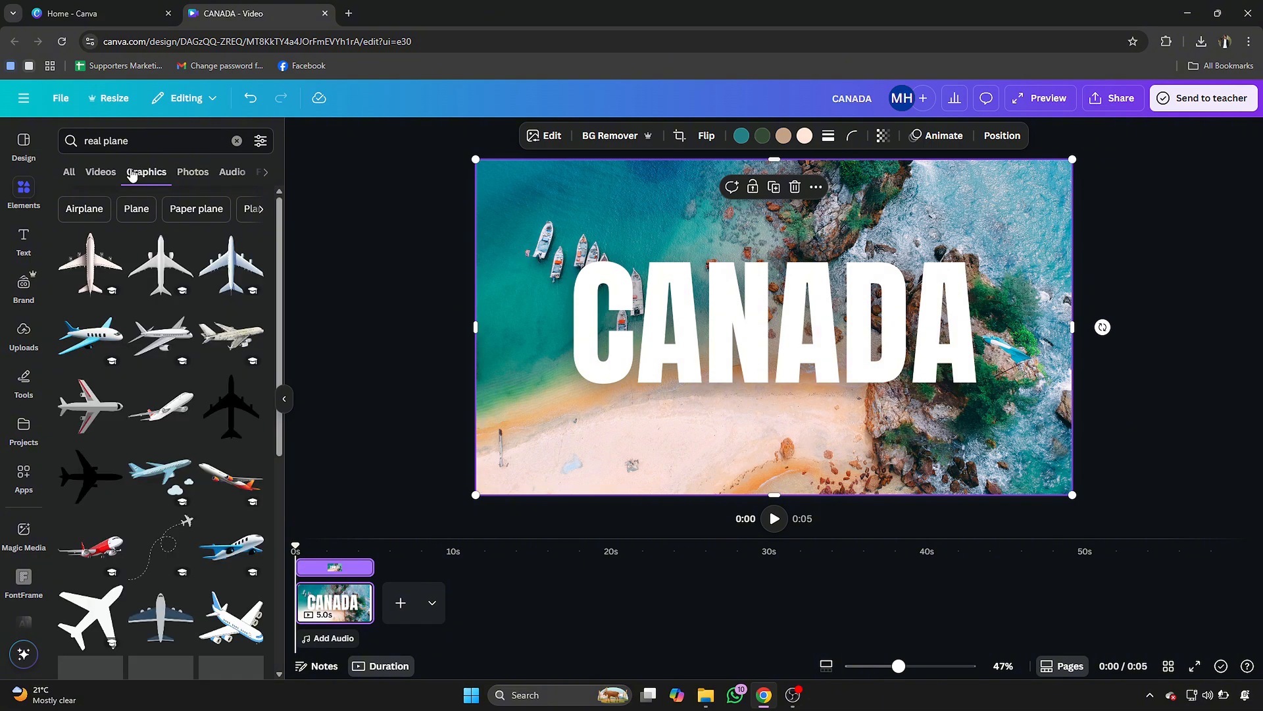
click(84, 282)
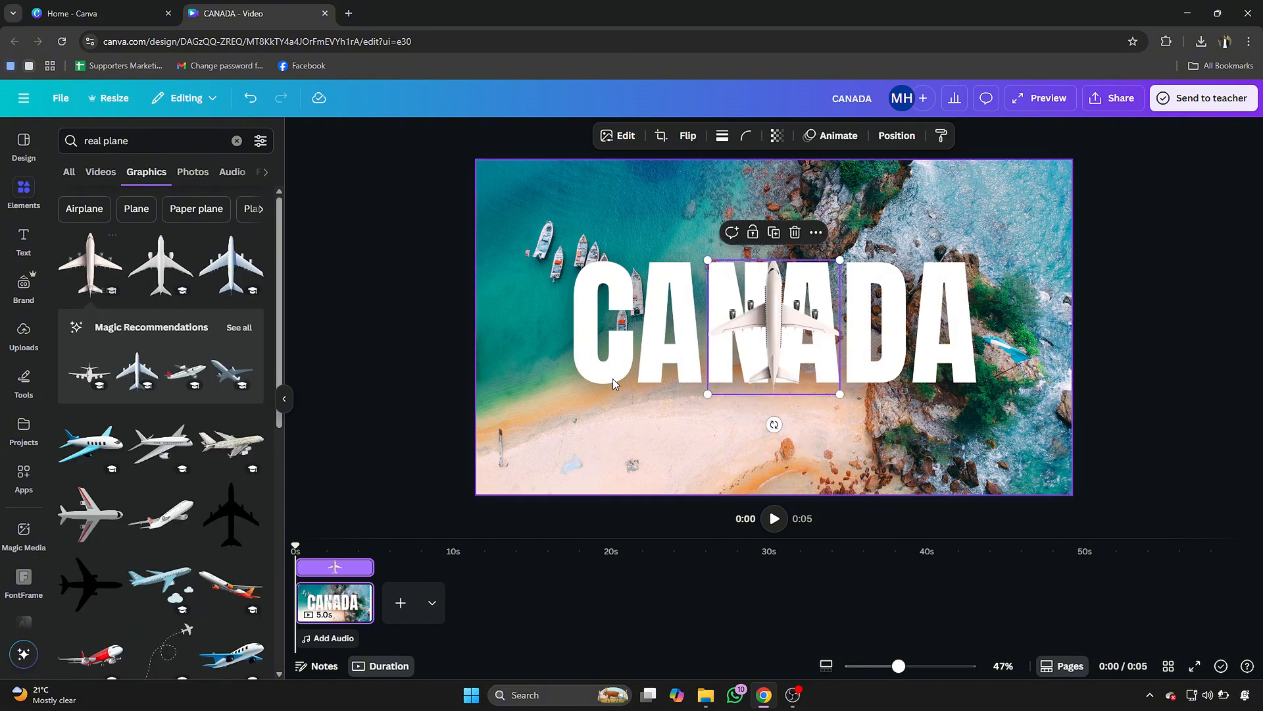
Rotate the airplane so its nose points right, enlarge it, and place it over the left half of the page
drag(775, 424, 589, 335)
drag(841, 261, 931, 172)
drag(706, 393, 647, 455)
drag(823, 356, 666, 364)
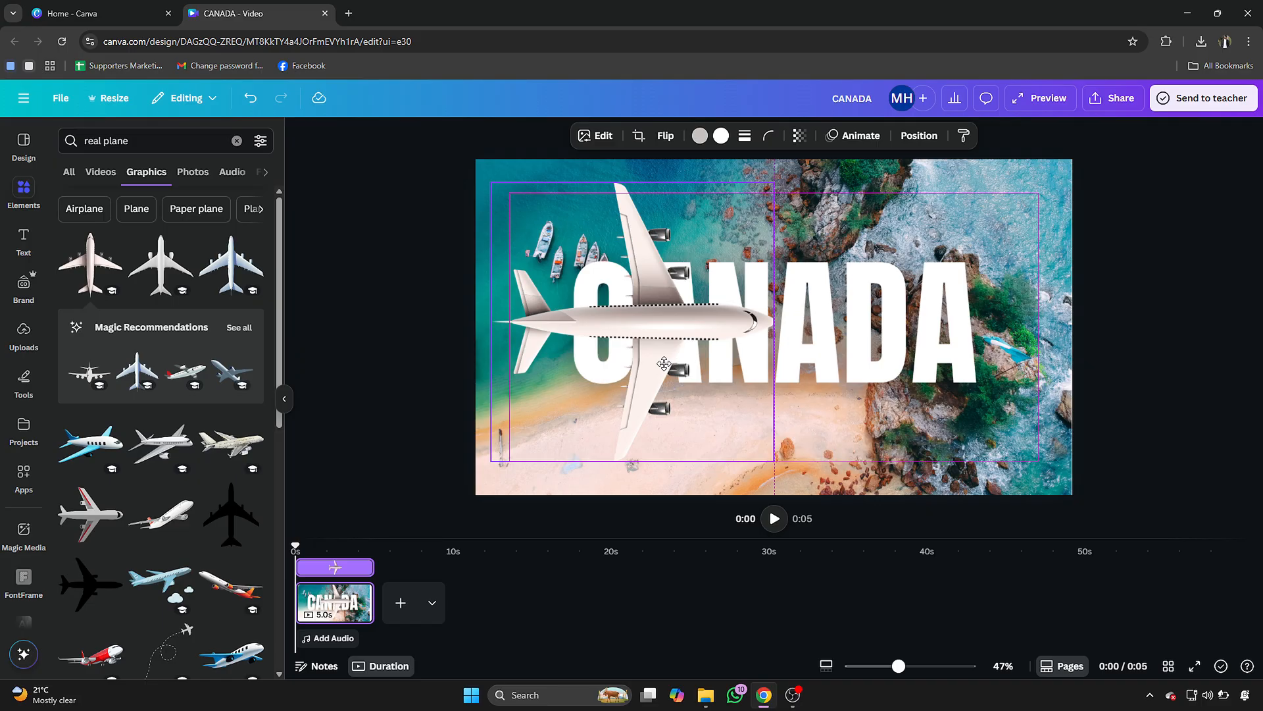
drag(664, 363, 664, 363)
click(814, 235)
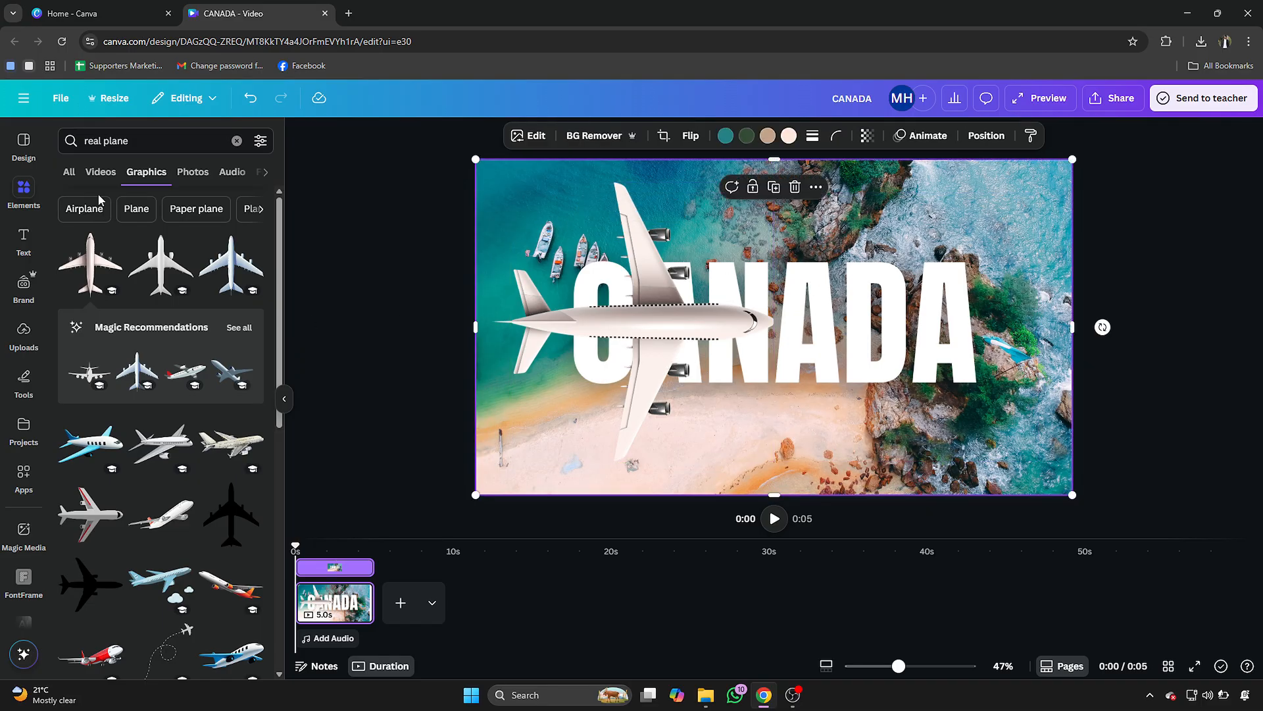
Search the elements for "square" and add a rectangle shape to the page
click(236, 142)
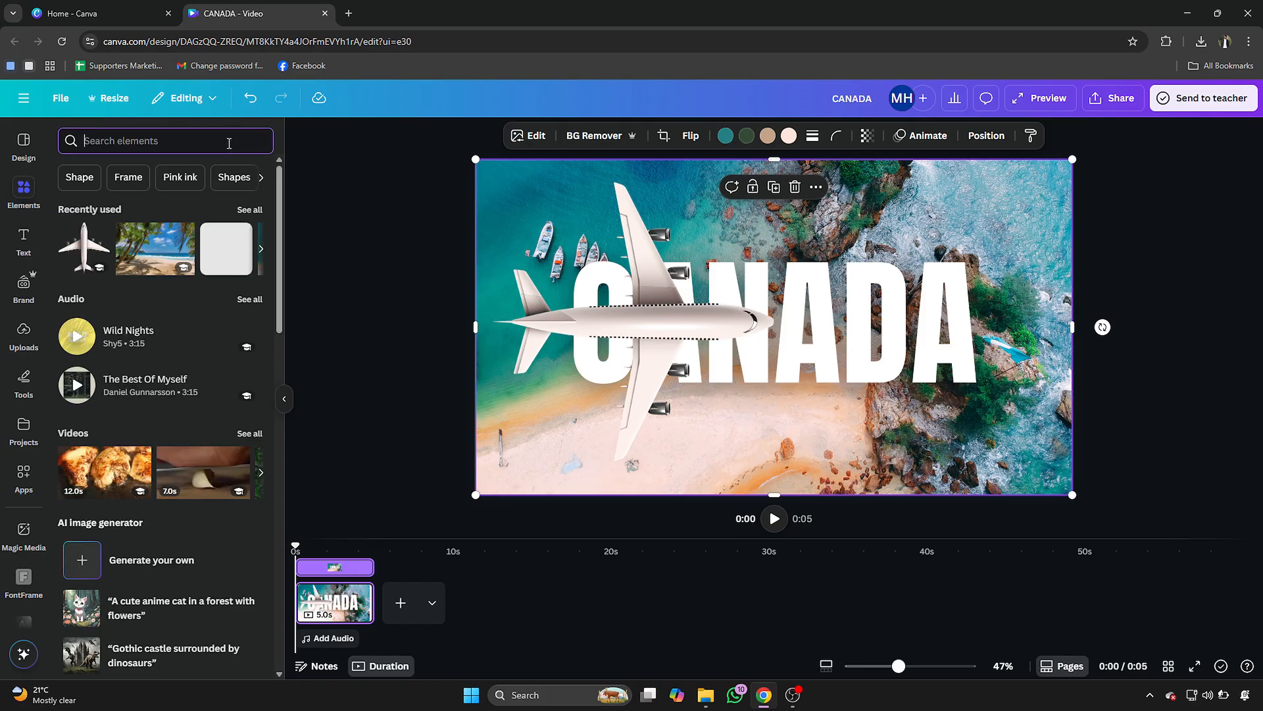
click(69, 175)
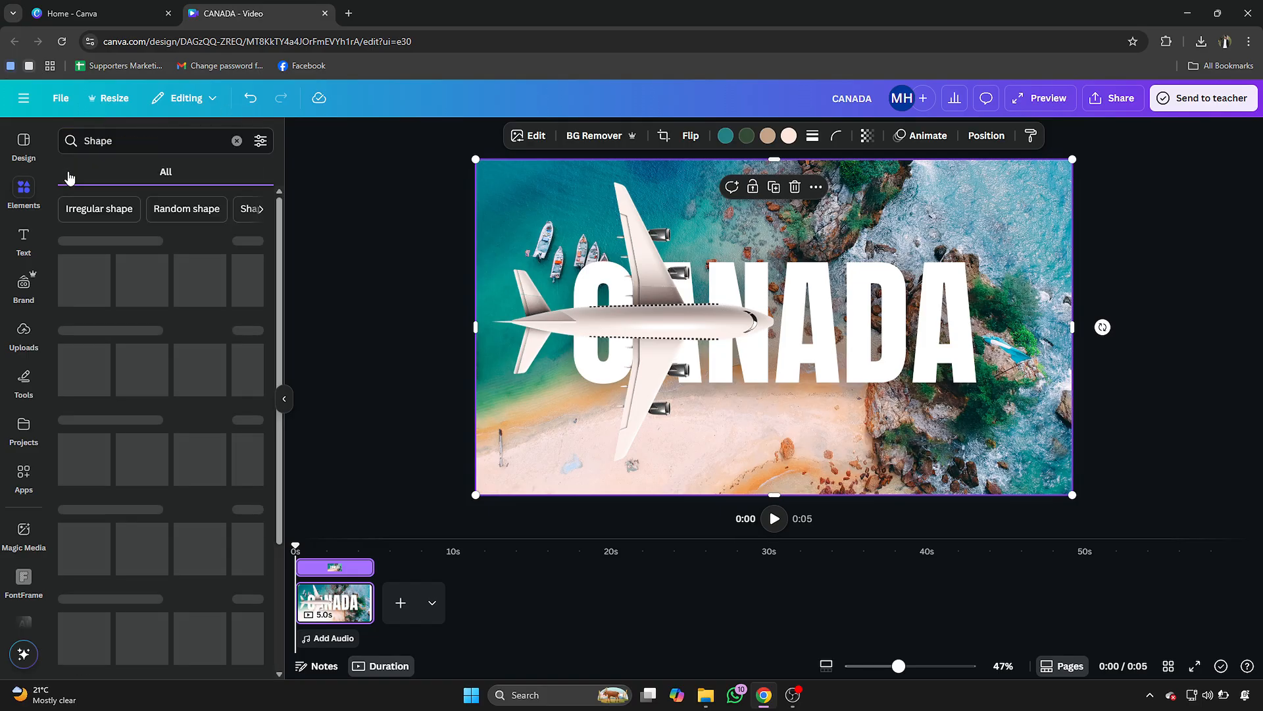
click(113, 142)
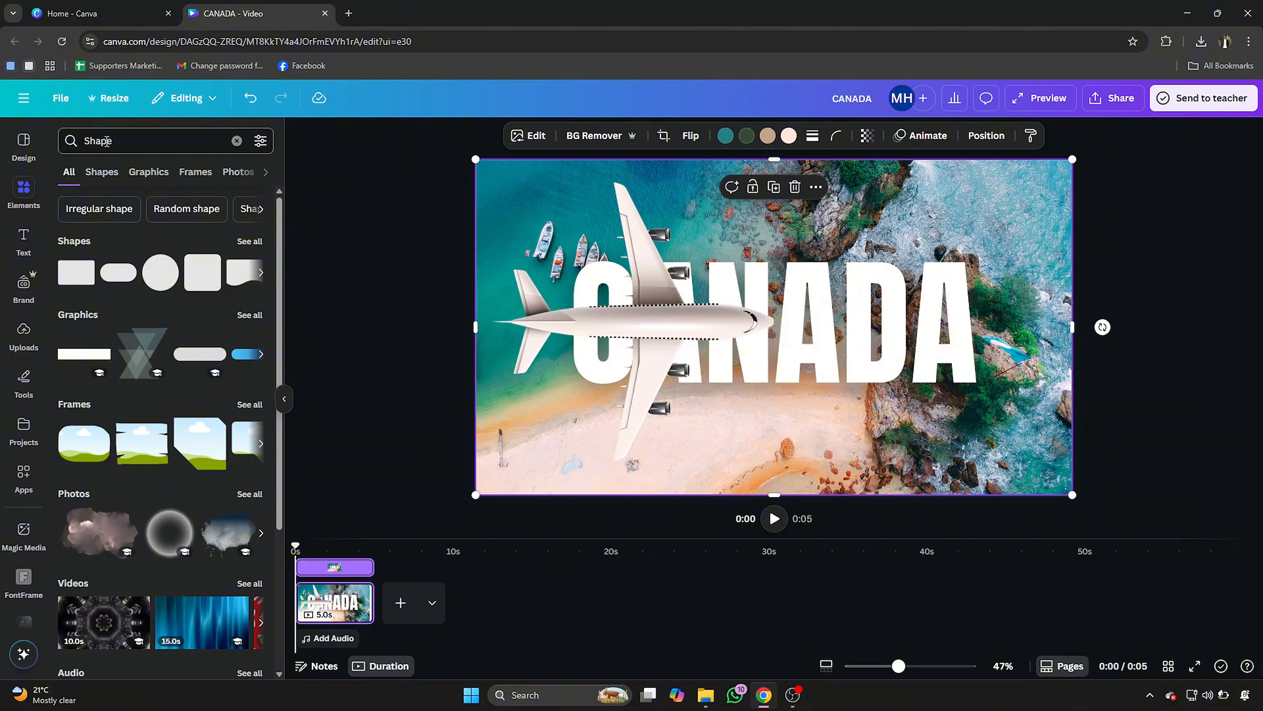
text(square)
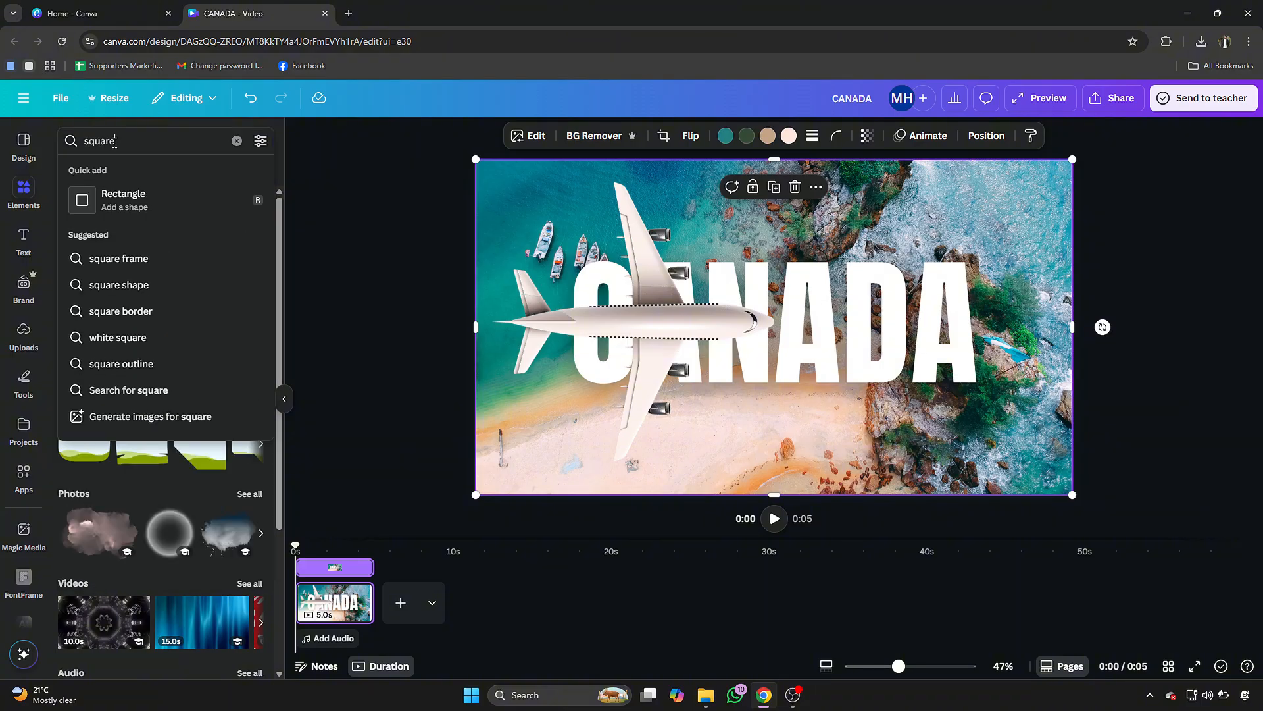
click(125, 196)
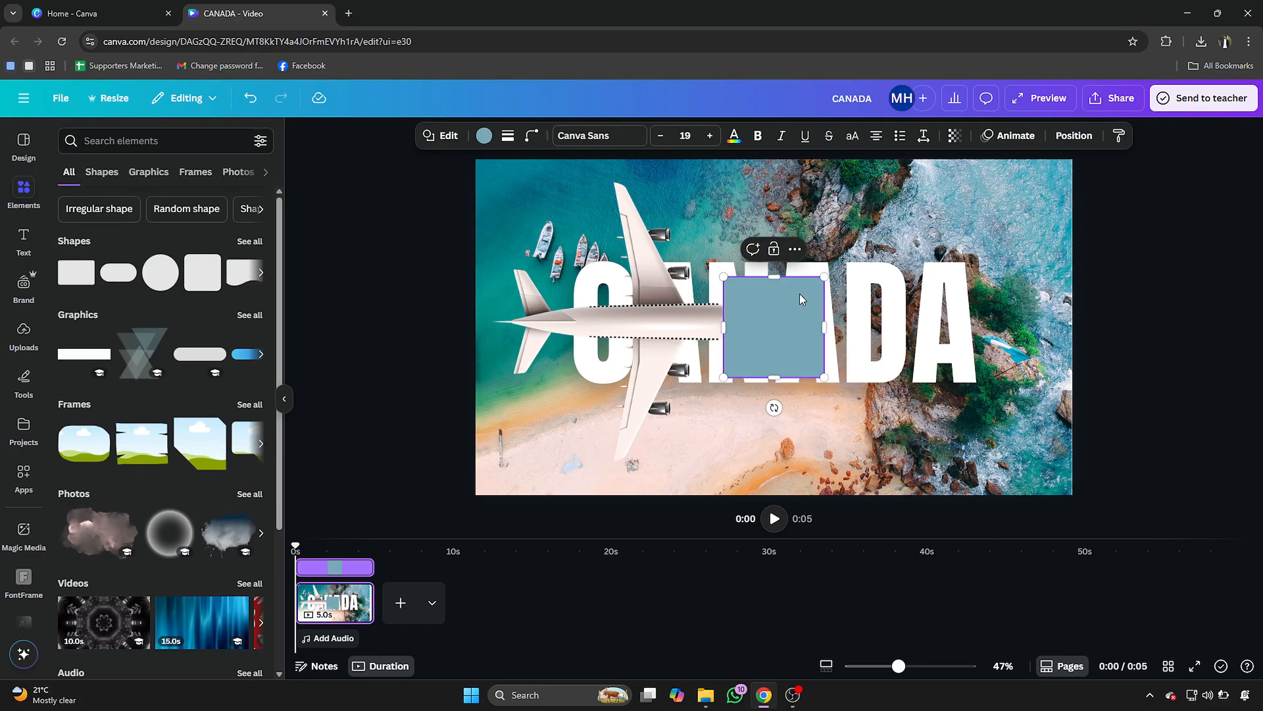
Set the rectangle's fill to the custom pink color #FA3079
click(485, 137)
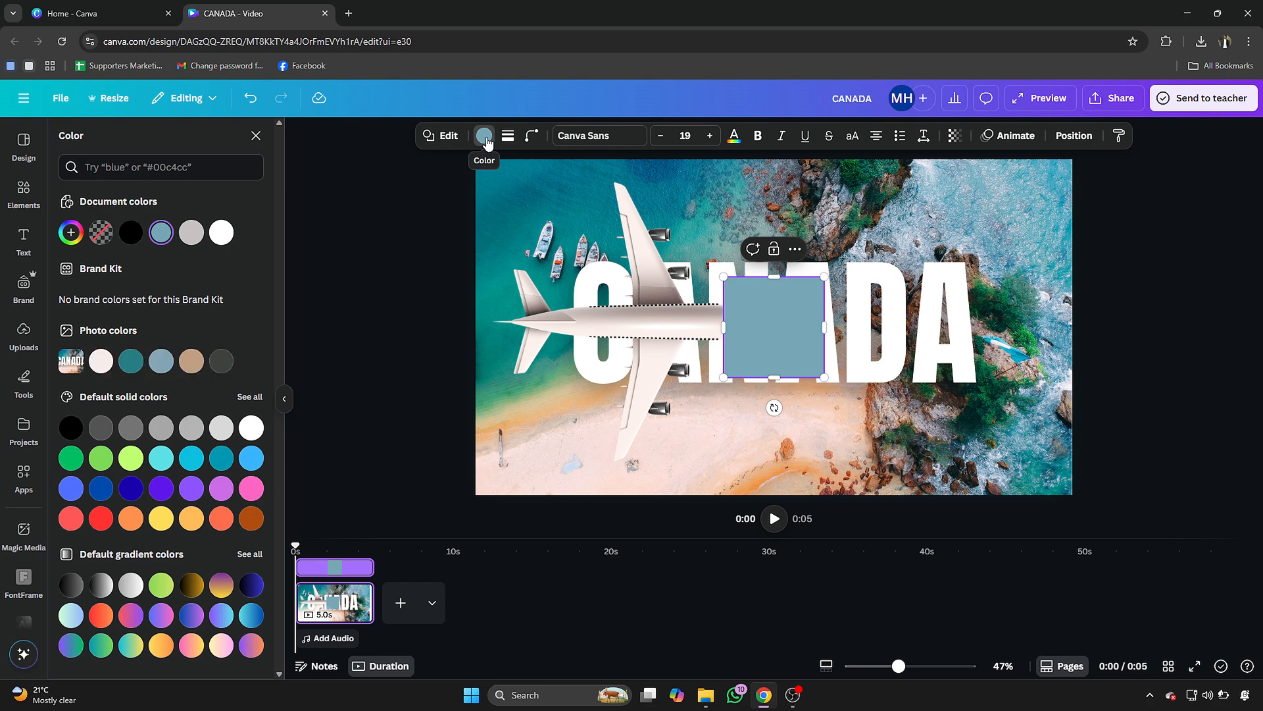
click(70, 232)
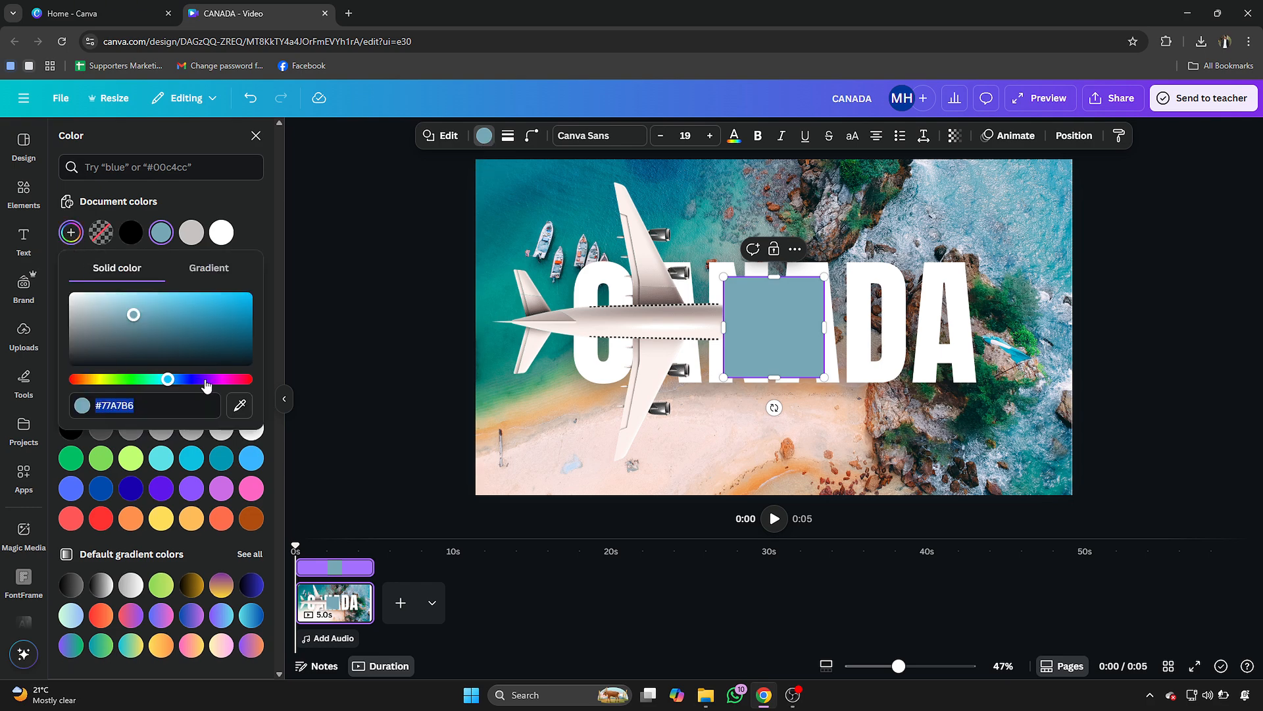
drag(206, 381, 216, 381)
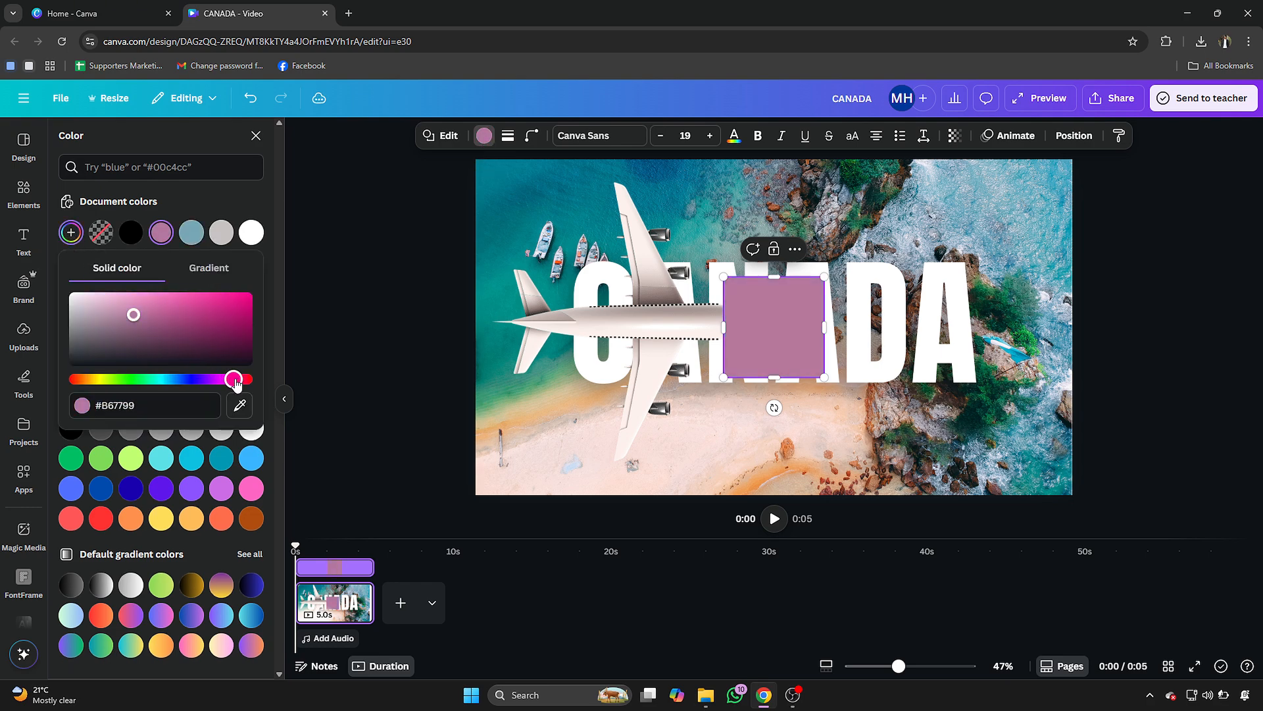
drag(232, 318, 215, 298)
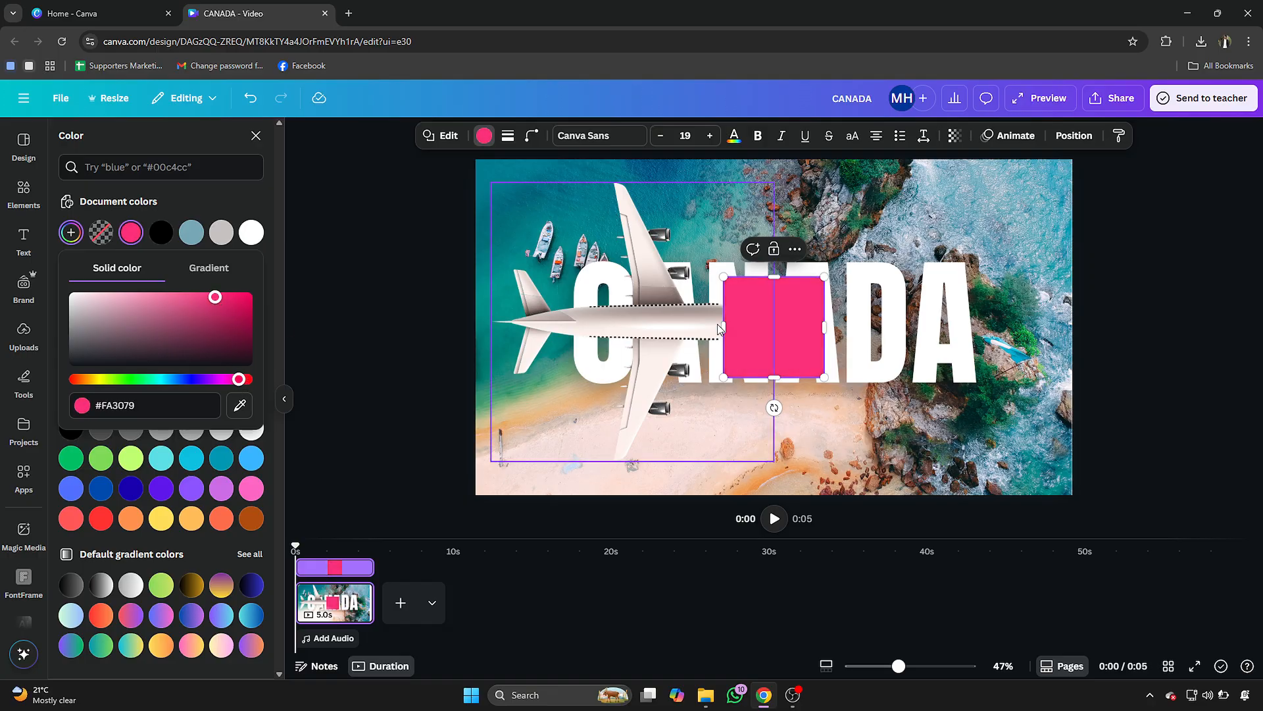
Move the pink rectangle over the airplane's wings, stretch it to full page height, and extend it past the page's right edge
click(781, 329)
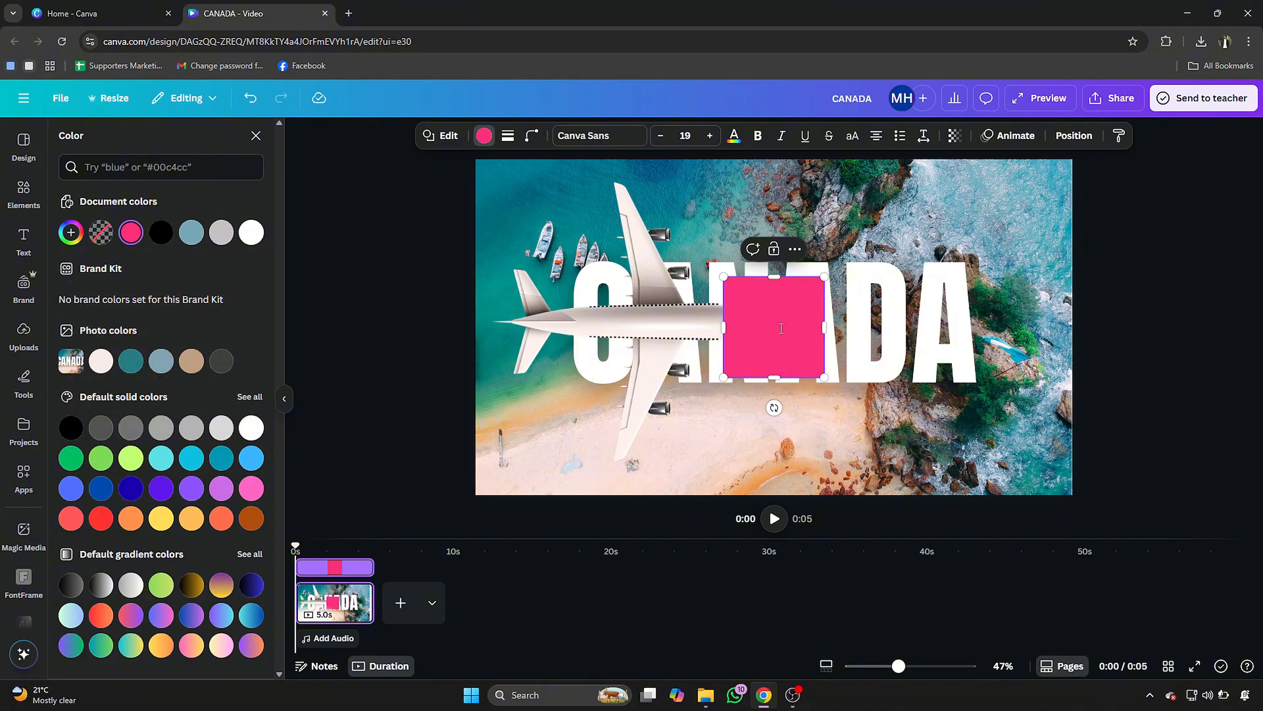
click(775, 319)
drag(775, 318, 719, 316)
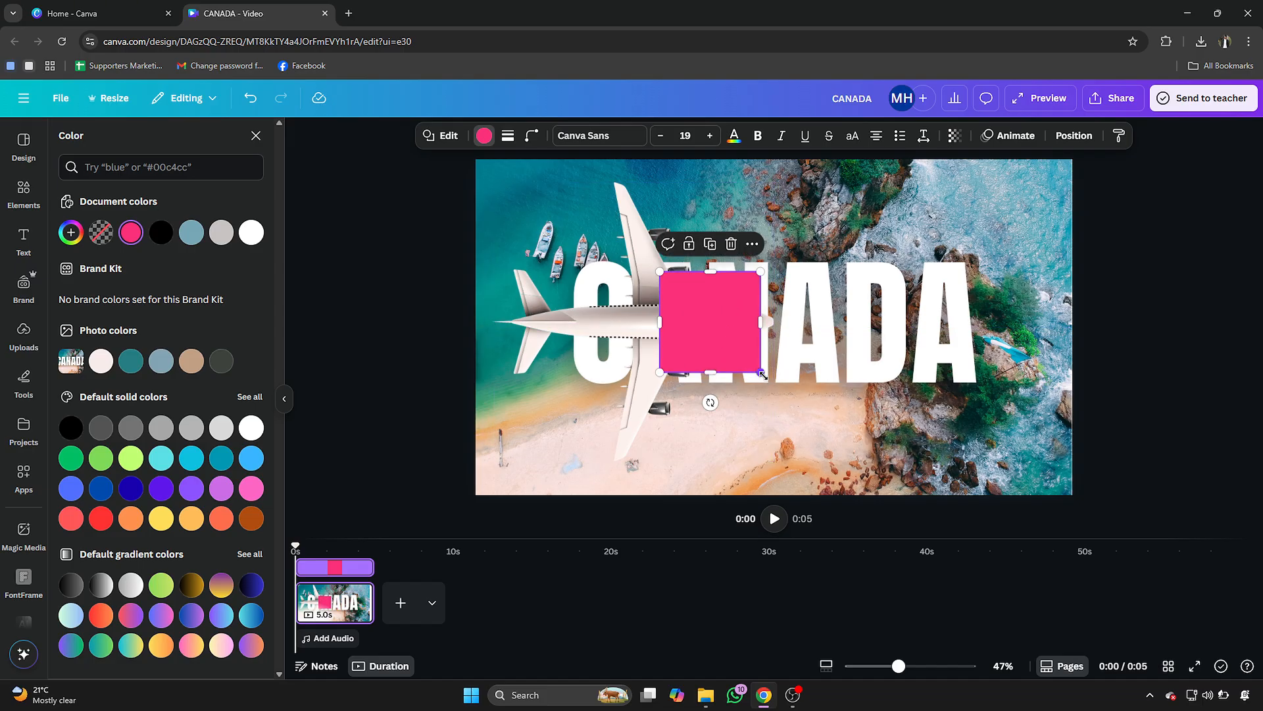
drag(714, 440, 711, 500)
drag(711, 268, 711, 161)
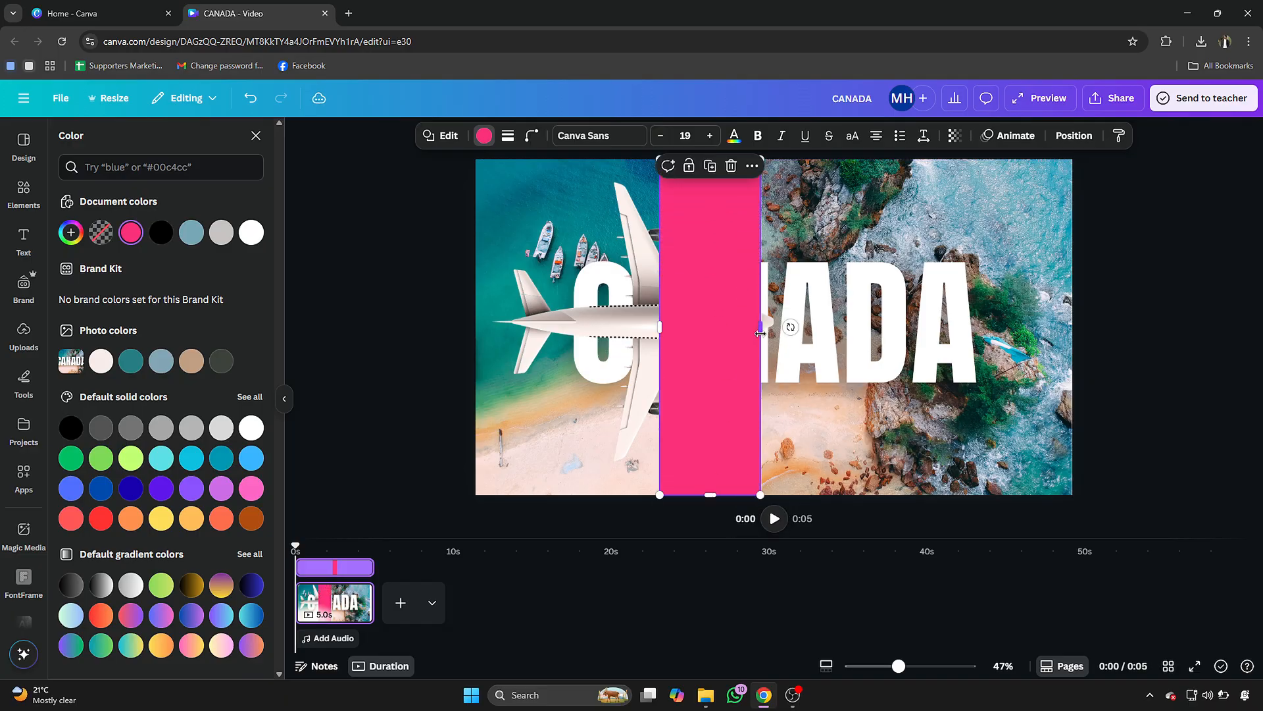
drag(760, 334, 1159, 358)
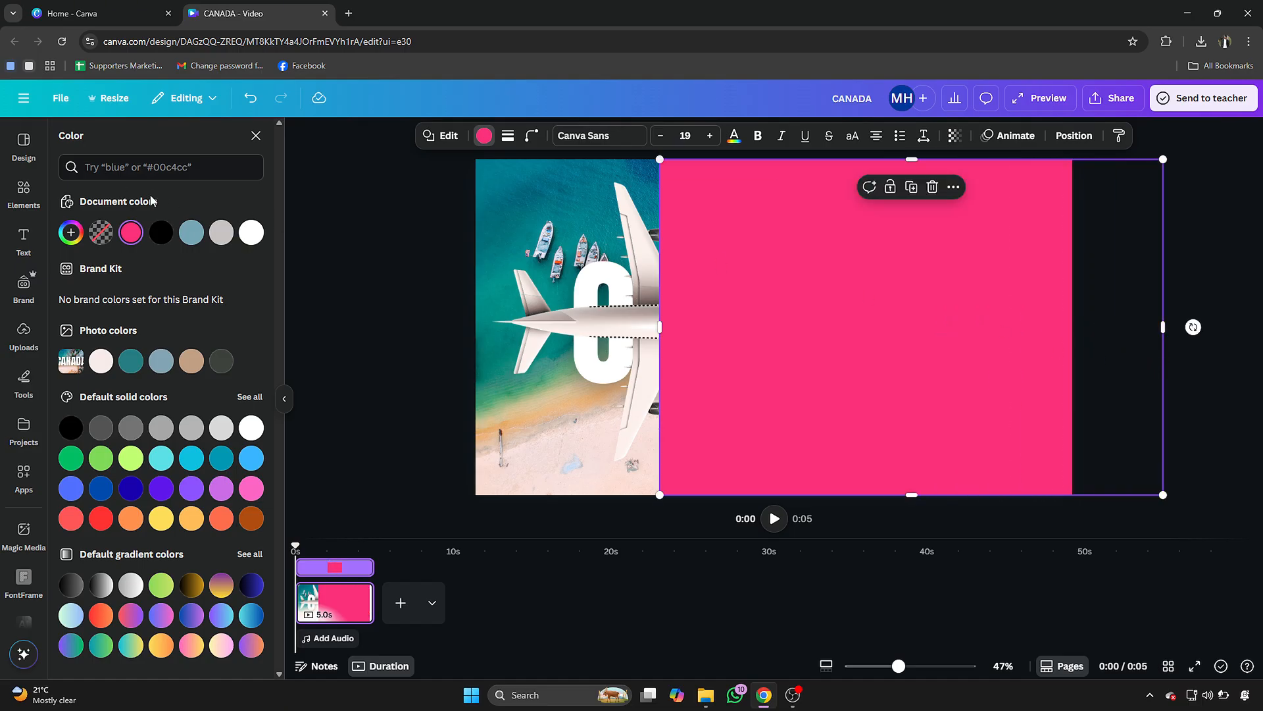
Add the recently used rounded square at the page's top edge over the upper wing and fill it with the same pink
click(25, 192)
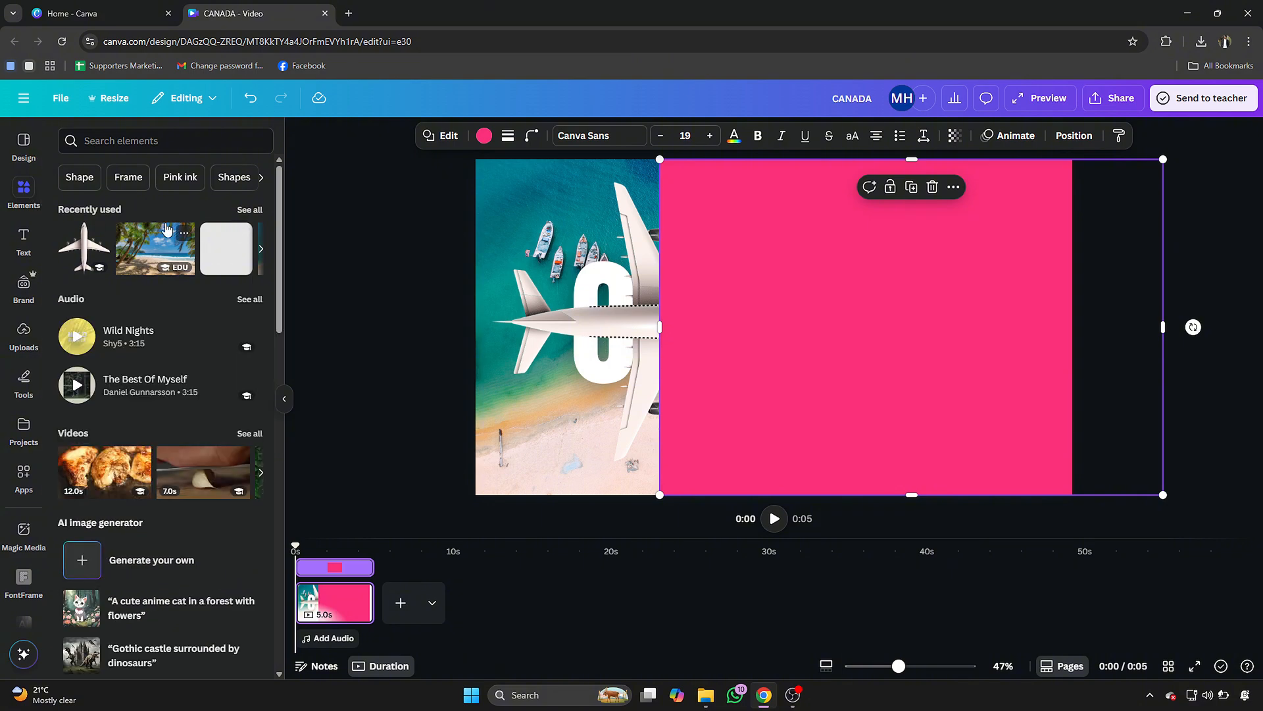
click(242, 255)
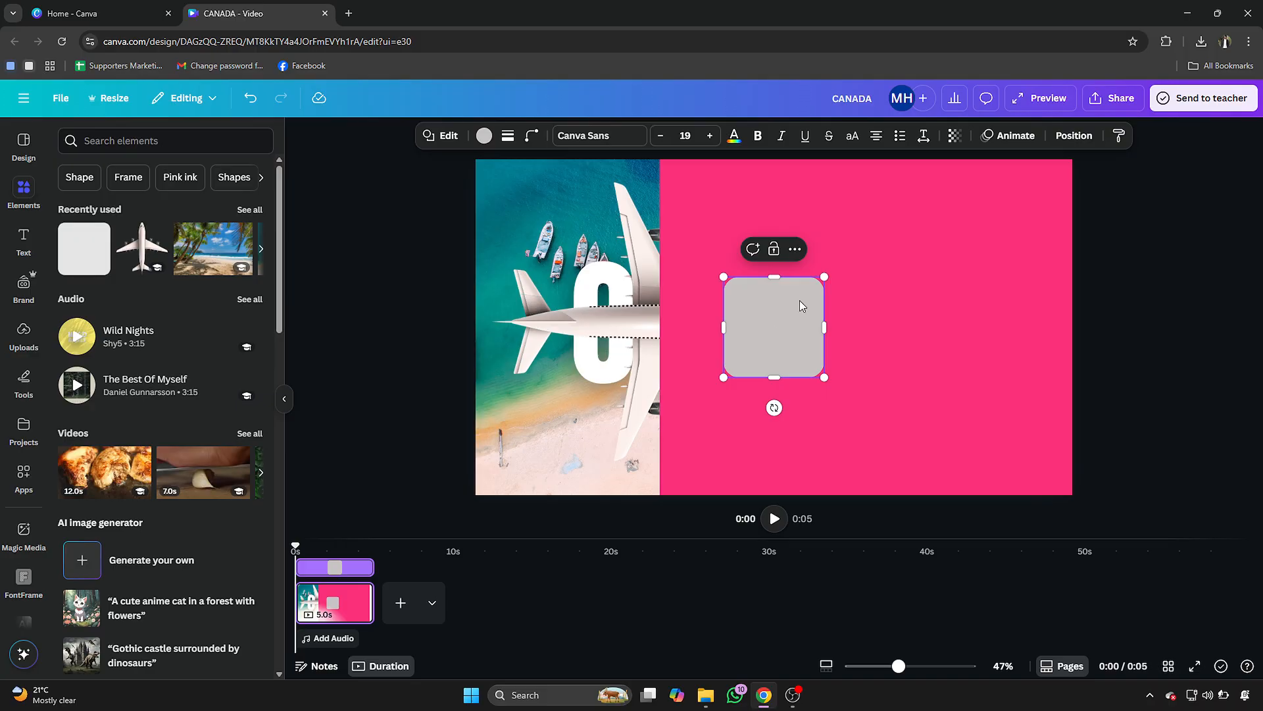
click(845, 302)
drag(787, 305, 641, 186)
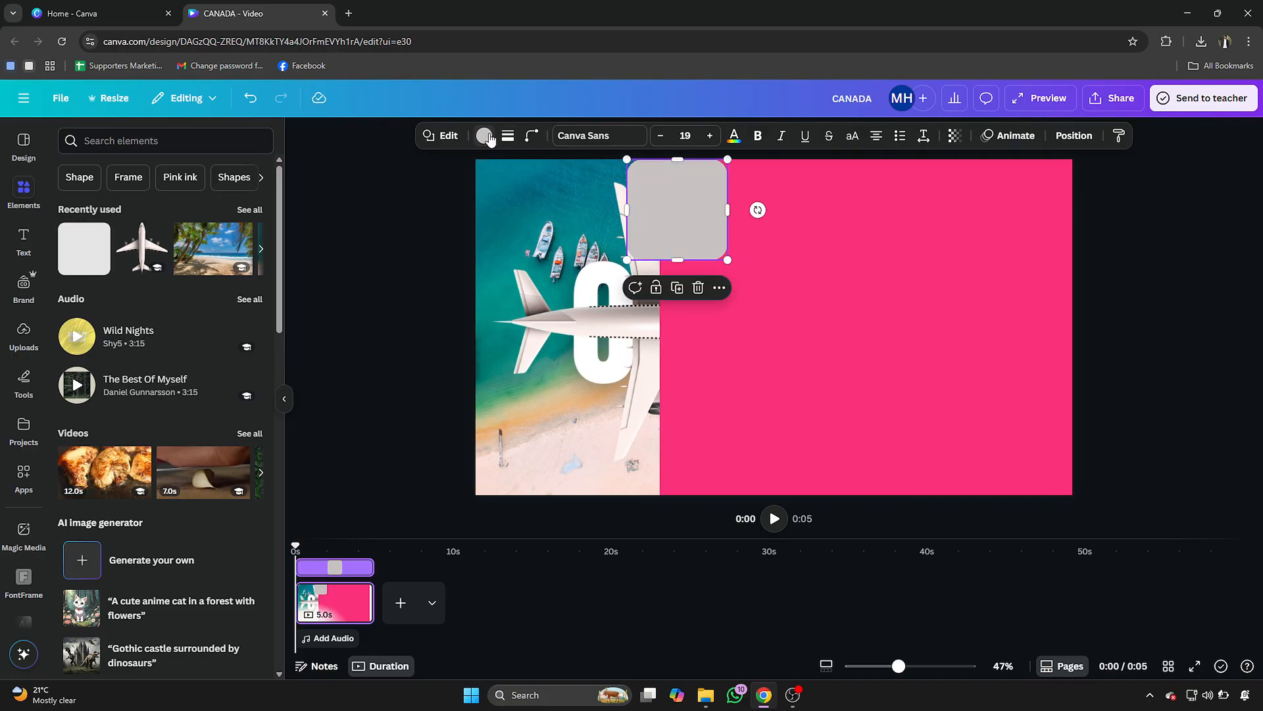
click(485, 137)
click(189, 234)
Tilt and enlarge the pink rounded square so its left side follows the slanted edge of the airplane's upper wing
drag(757, 209, 790, 170)
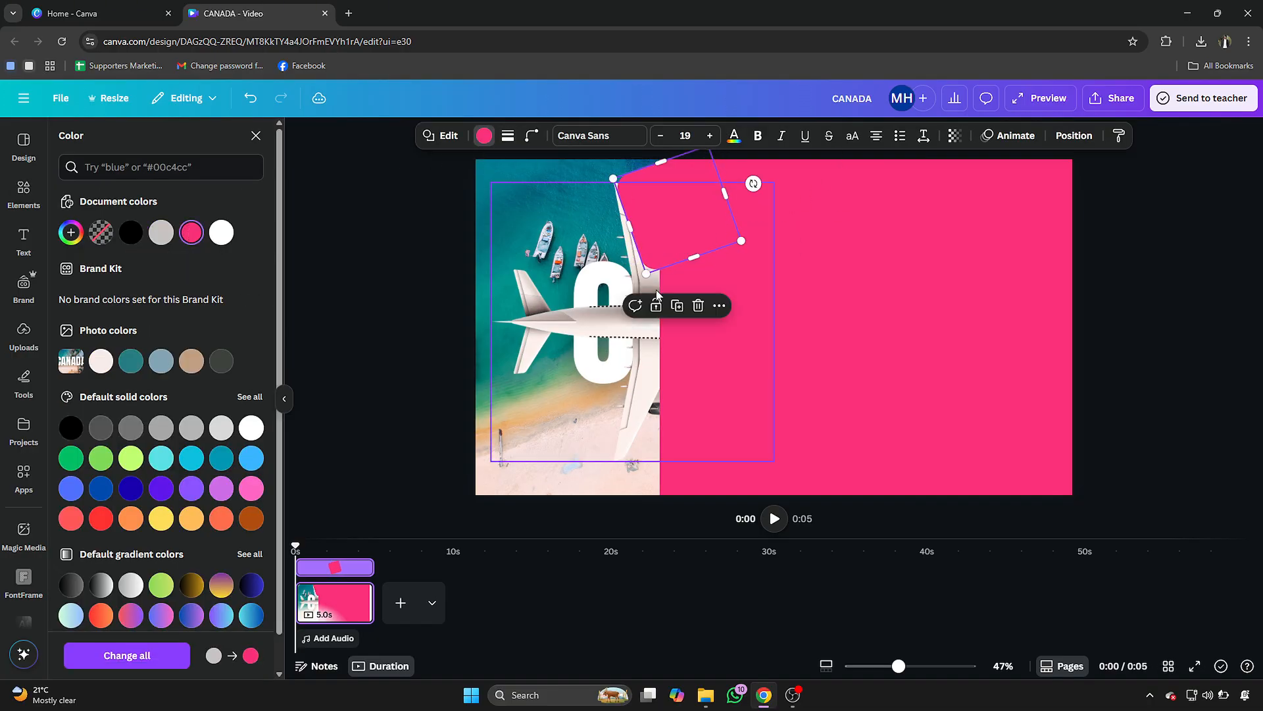
drag(742, 241, 840, 275)
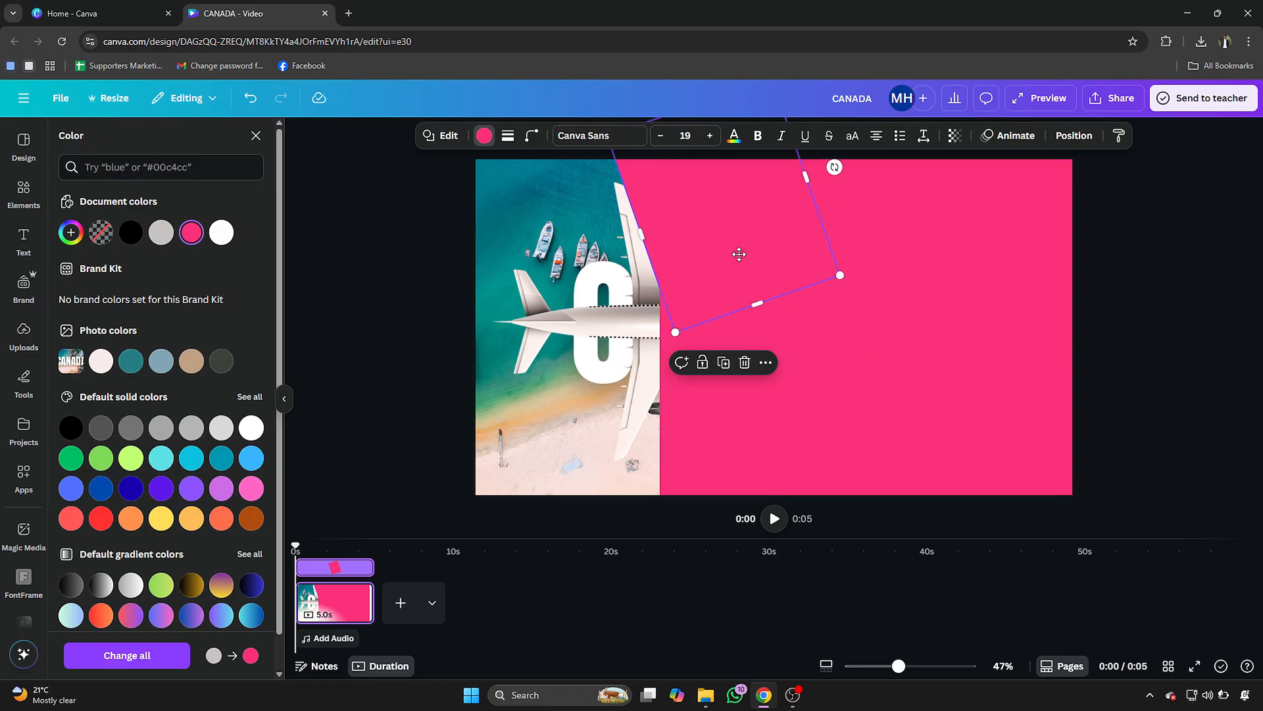
drag(739, 254, 735, 277)
drag(839, 301, 862, 327)
drag(795, 298, 795, 287)
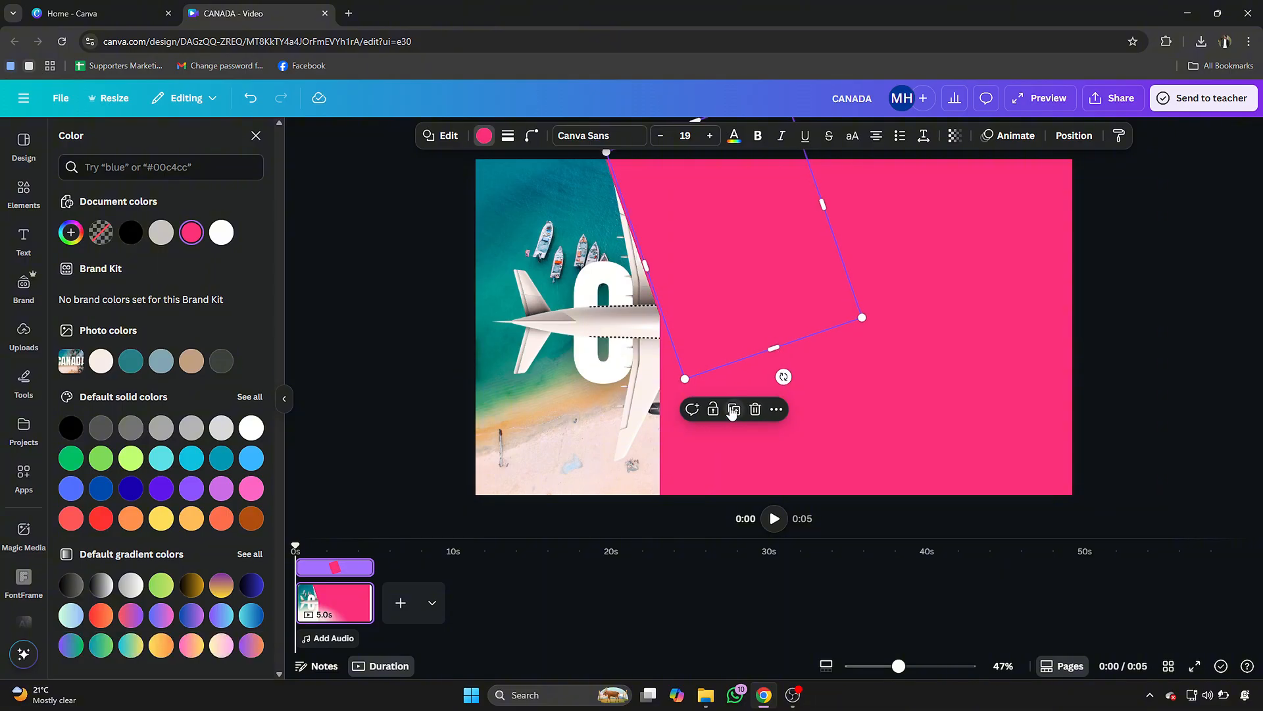
Duplicate the tilted pink square, rotate the copy the opposite way, and align it along the airplane's lower wing
drag(780, 381, 692, 396)
drag(742, 242, 737, 409)
drag(849, 431, 840, 441)
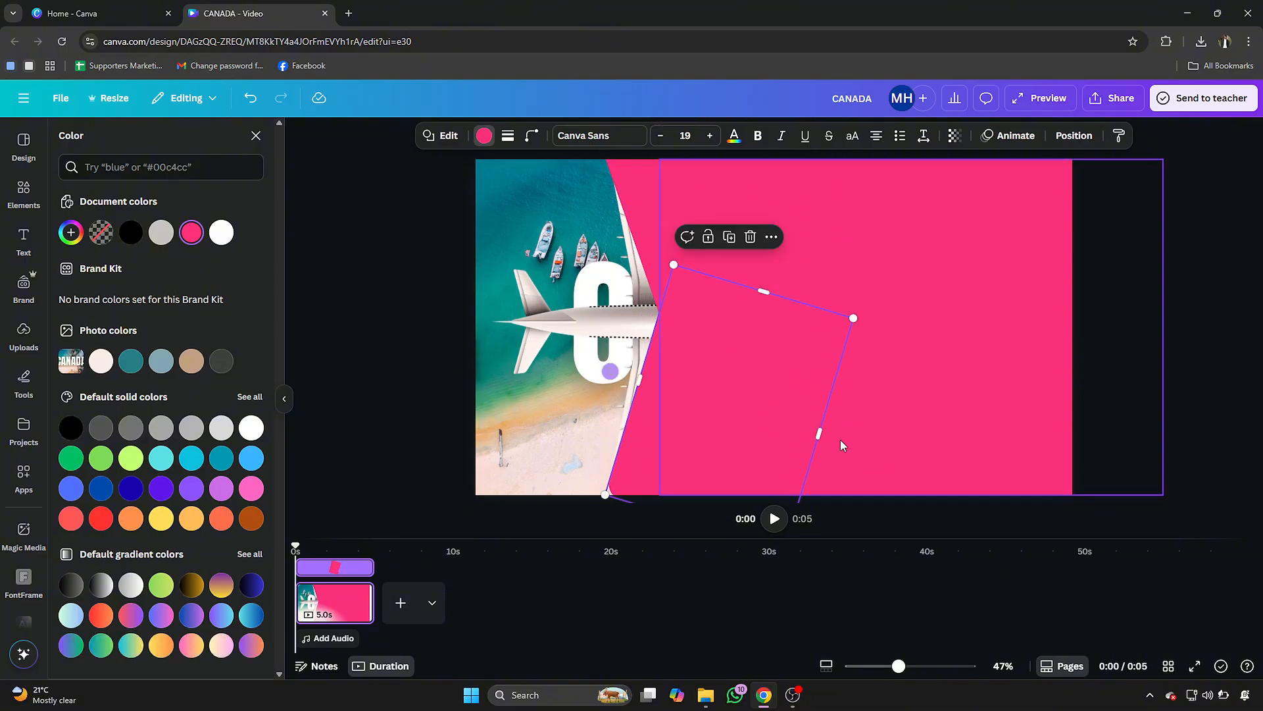
Enlarge the lower tilted pink square and refine its position and 17° rotation along the edge of the airplane's lower wing
drag(760, 410, 757, 409)
drag(854, 318, 880, 304)
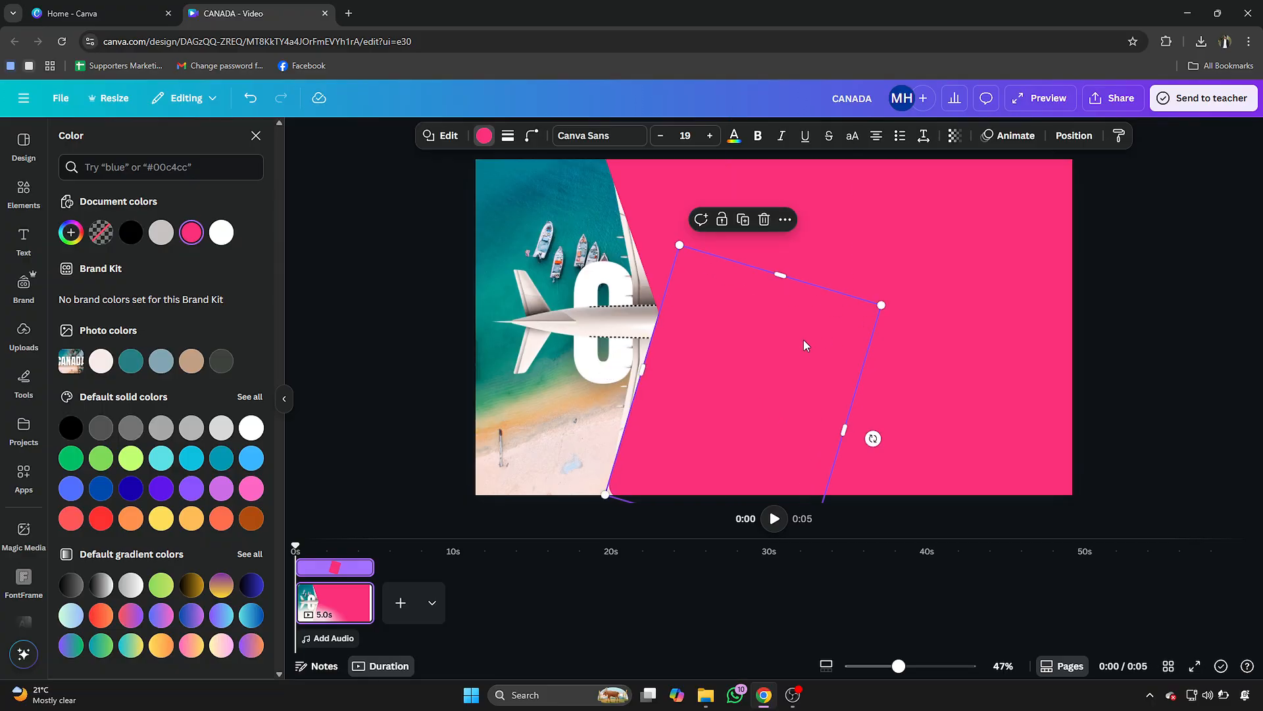
drag(804, 341, 802, 353)
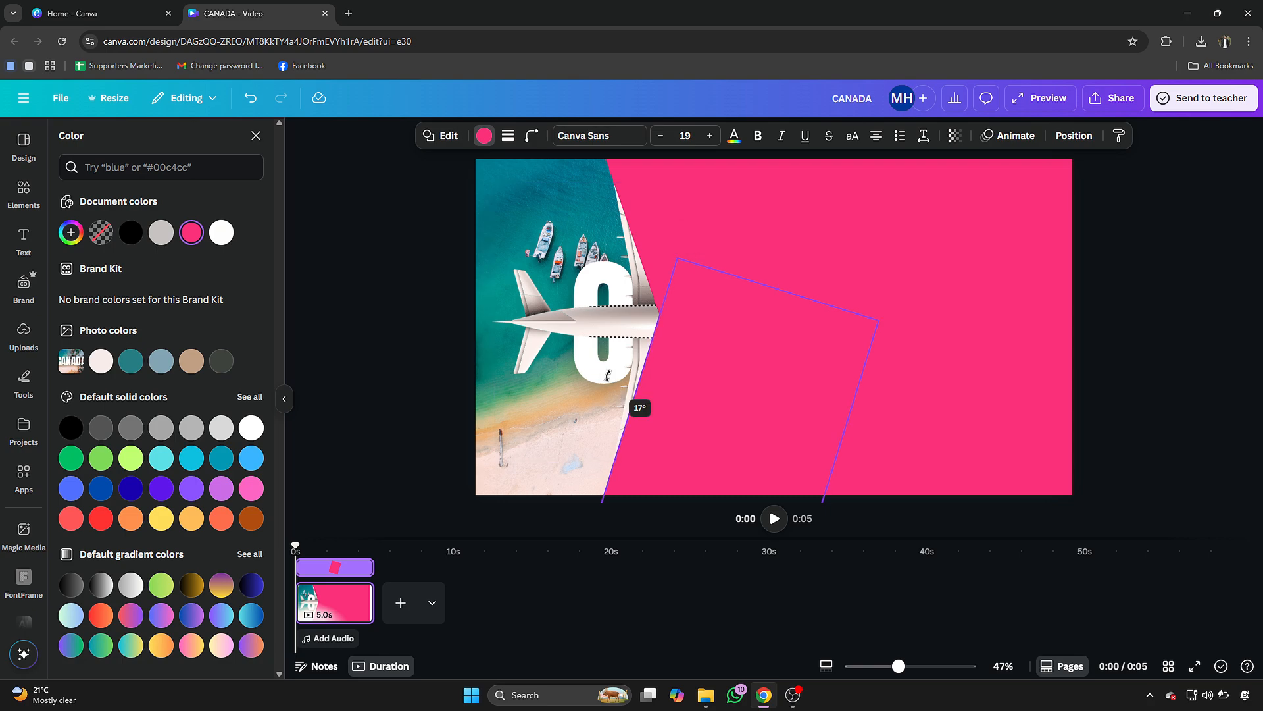
Bring the airplane to the front so it sits above the pink shapes
click(594, 326)
click(674, 209)
mouse_move(809, 385)
click(872, 390)
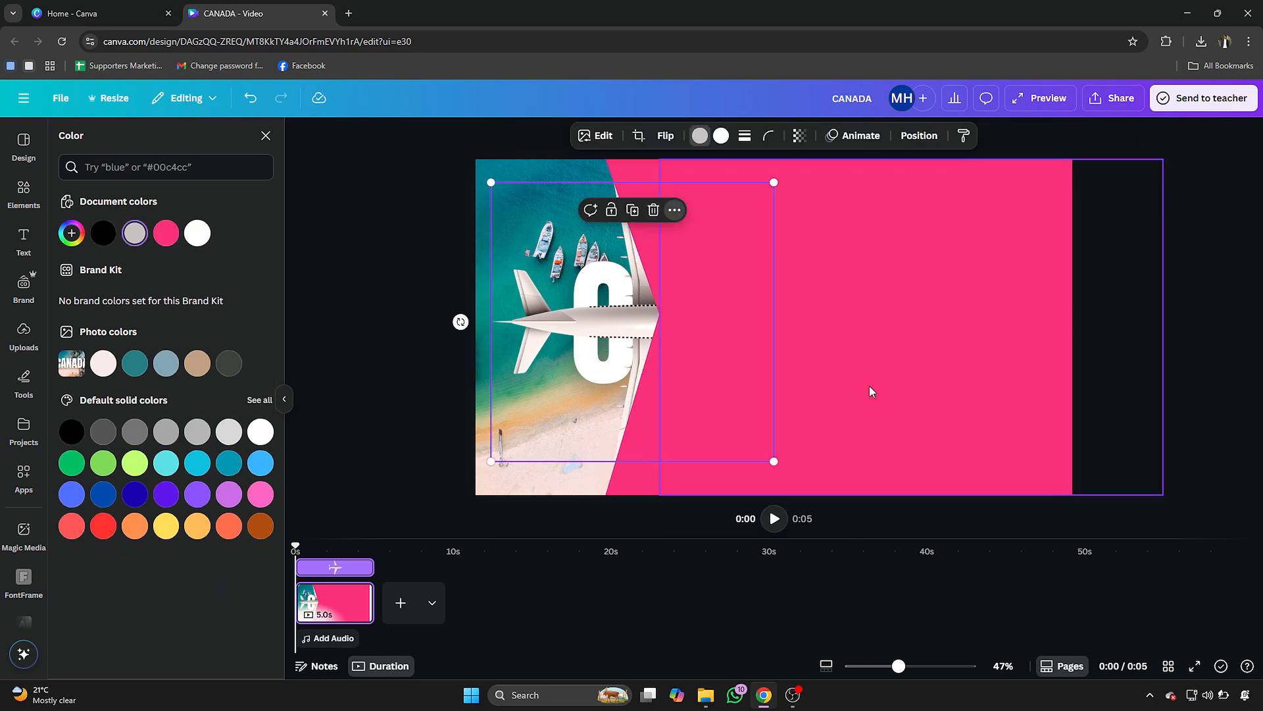
click(674, 210)
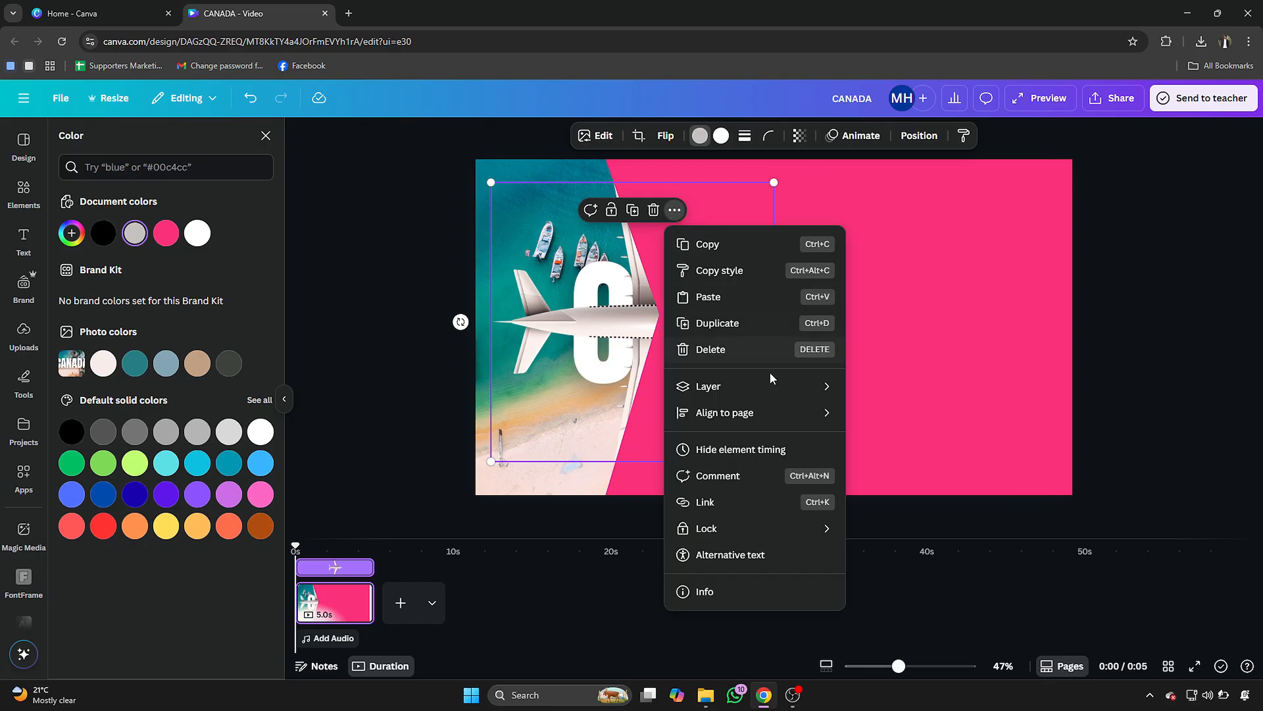
mouse_move(773, 386)
click(880, 409)
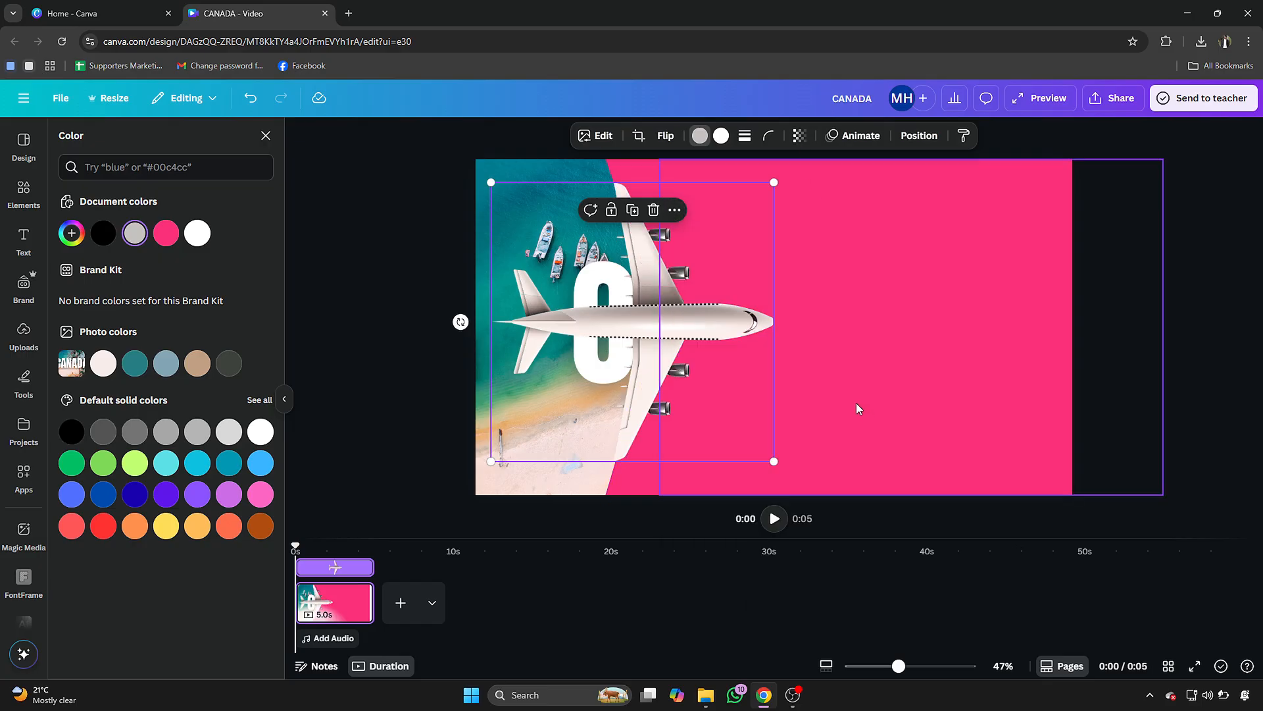
Group the airplane with the three pink shapes and move the group left across the page
drag(493, 169, 945, 445)
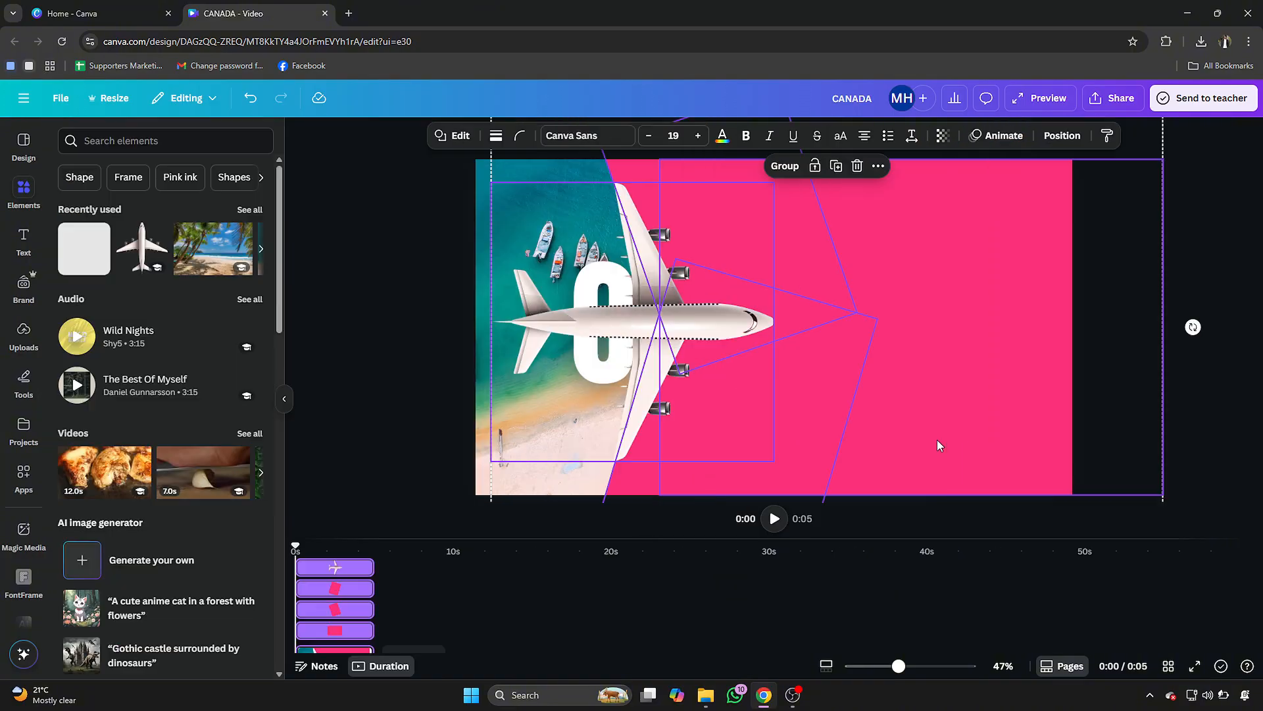
click(783, 165)
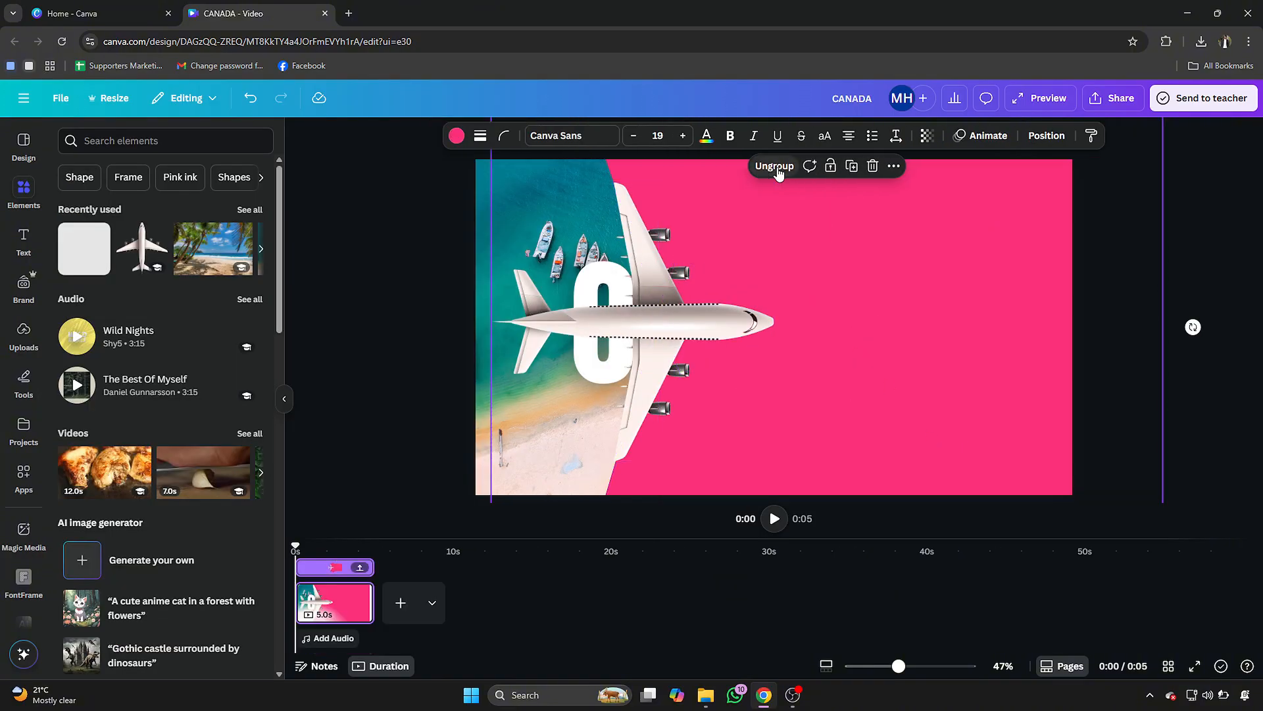
drag(804, 236, 510, 237)
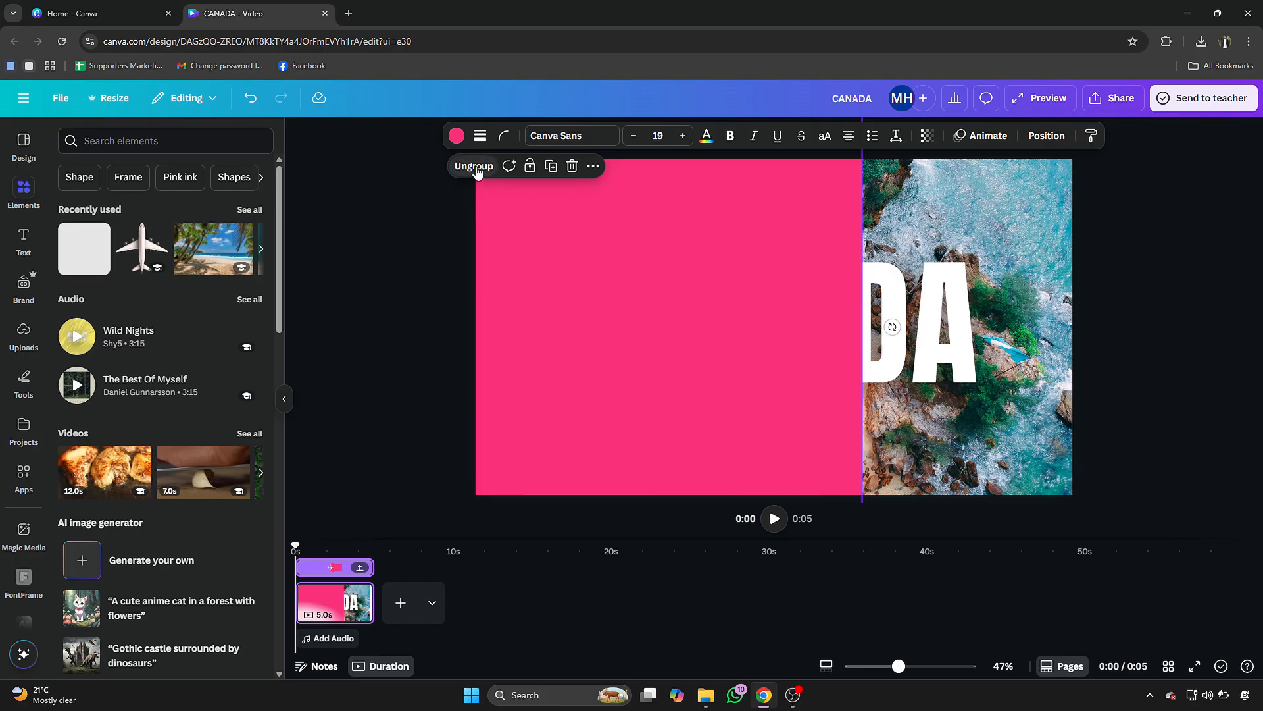
Ungroup the airplane and pink shapes, and stretch the large pink rectangle well past the page's right edge
click(479, 168)
click(484, 185)
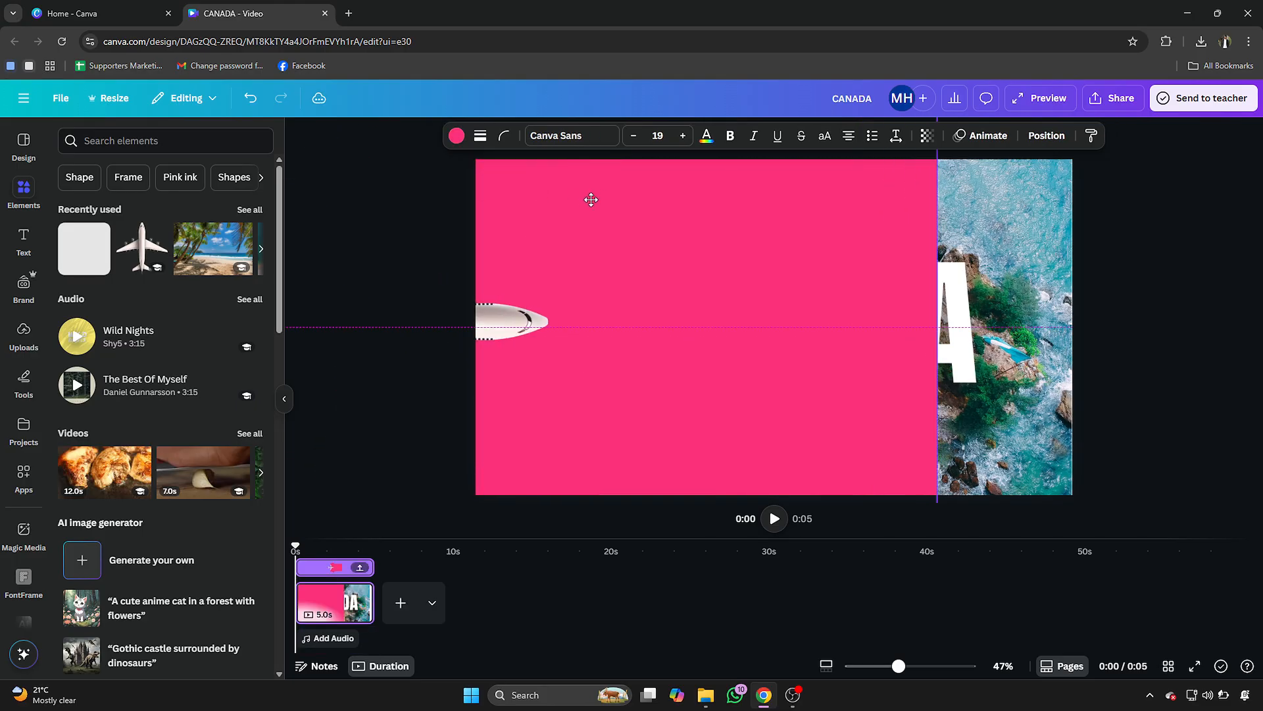
key(ctrl+a)
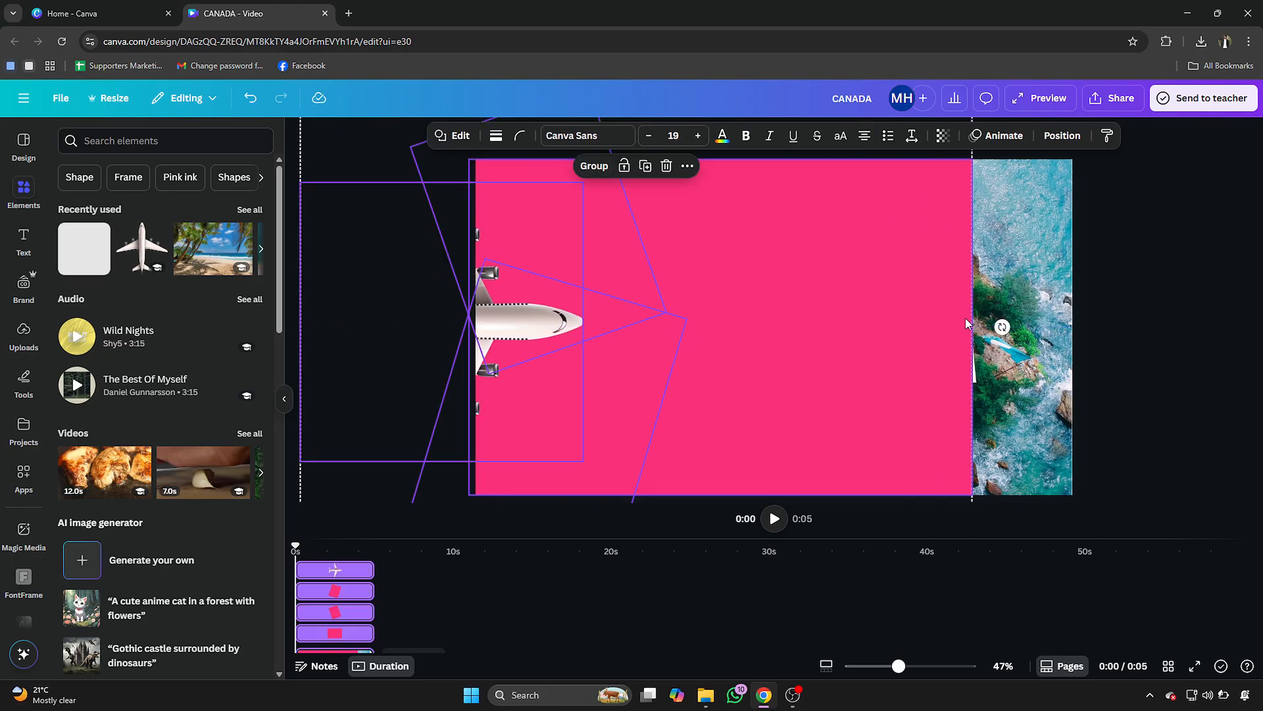
click(953, 297)
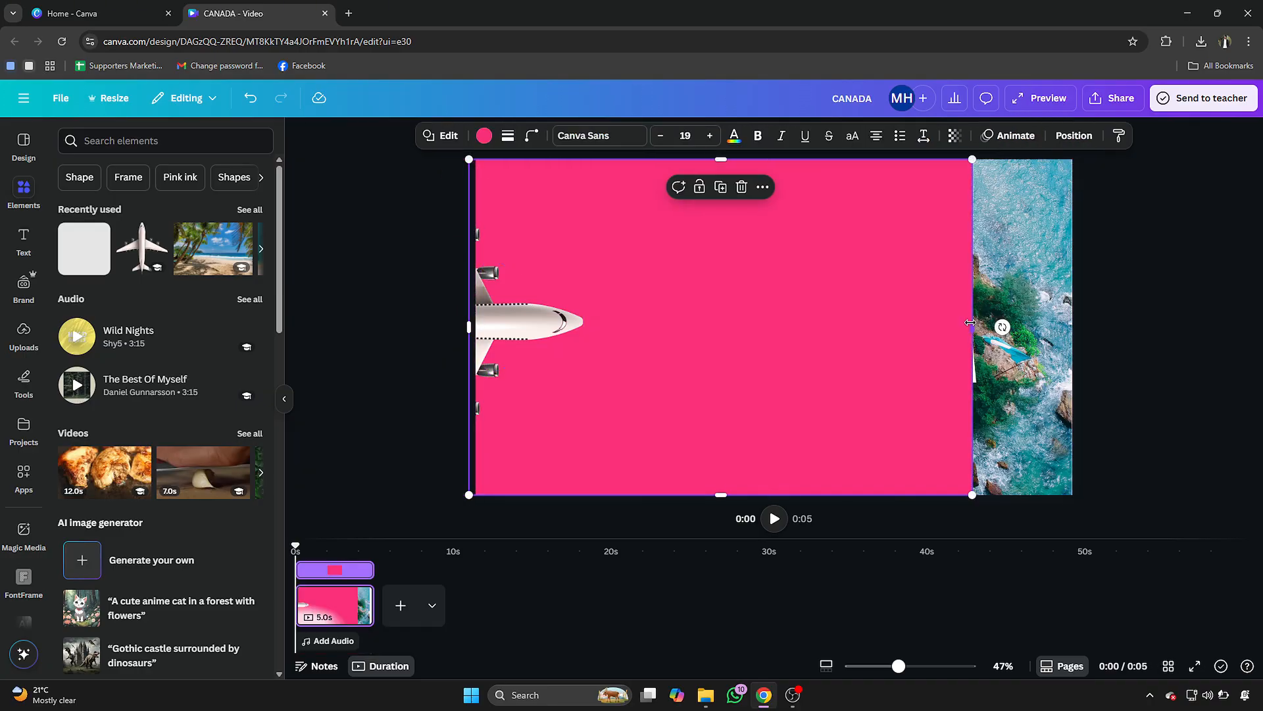
drag(970, 323, 1259, 314)
Regroup the airplane and pink shapes and slide the group left until the airplane leaves the page and pink fills it
drag(410, 162, 820, 443)
click(747, 170)
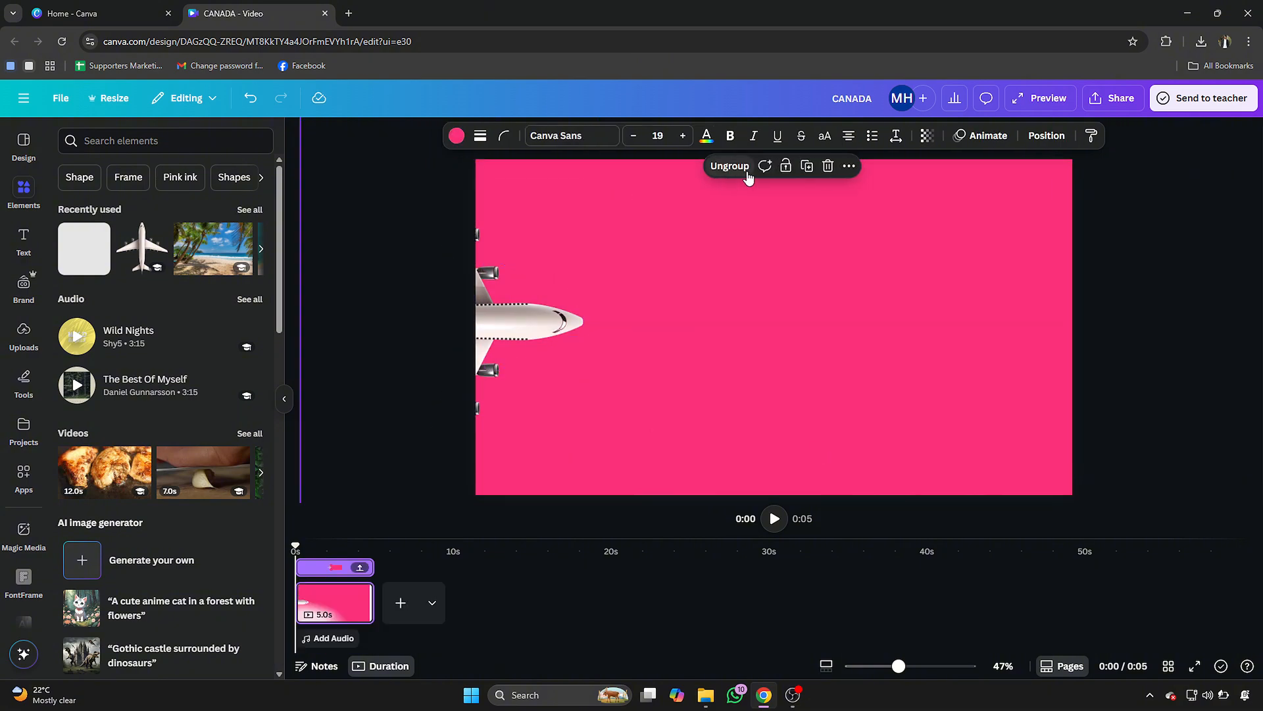
drag(296, 546, 334, 548)
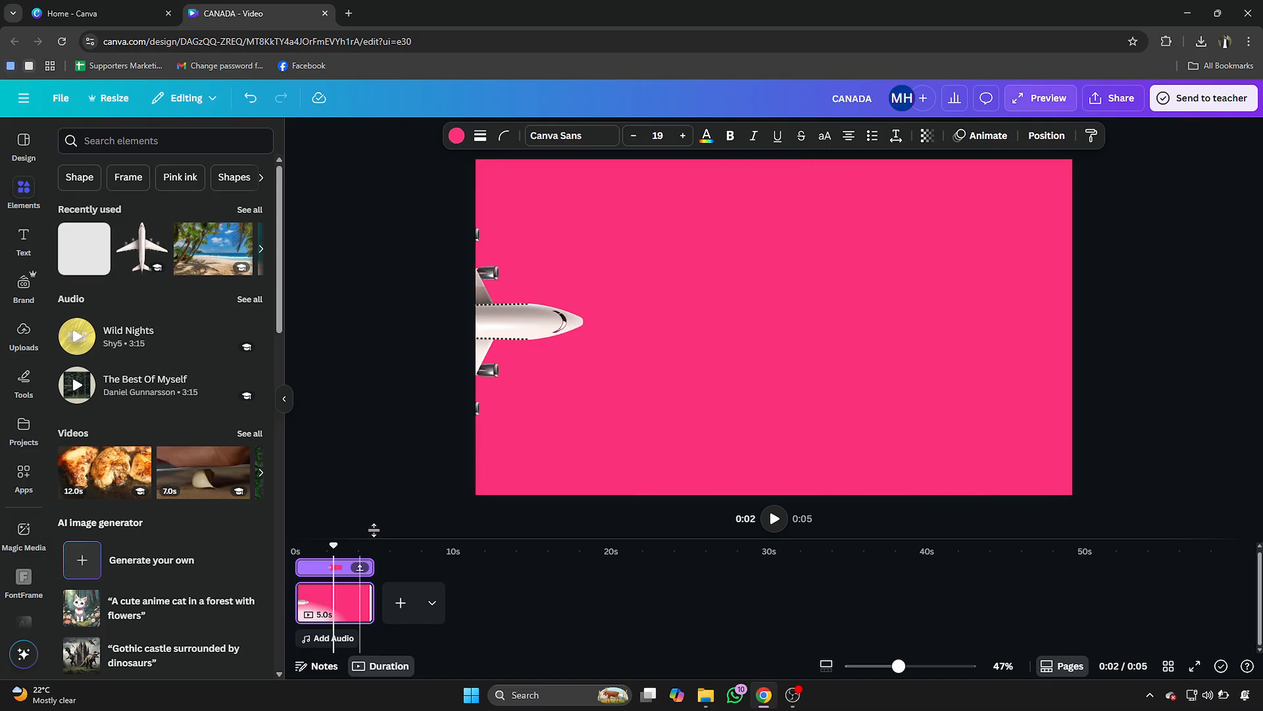
click(551, 395)
drag(728, 304, 615, 304)
Duplicate the fully pink page and return the playhead to about one second on the first page
click(356, 593)
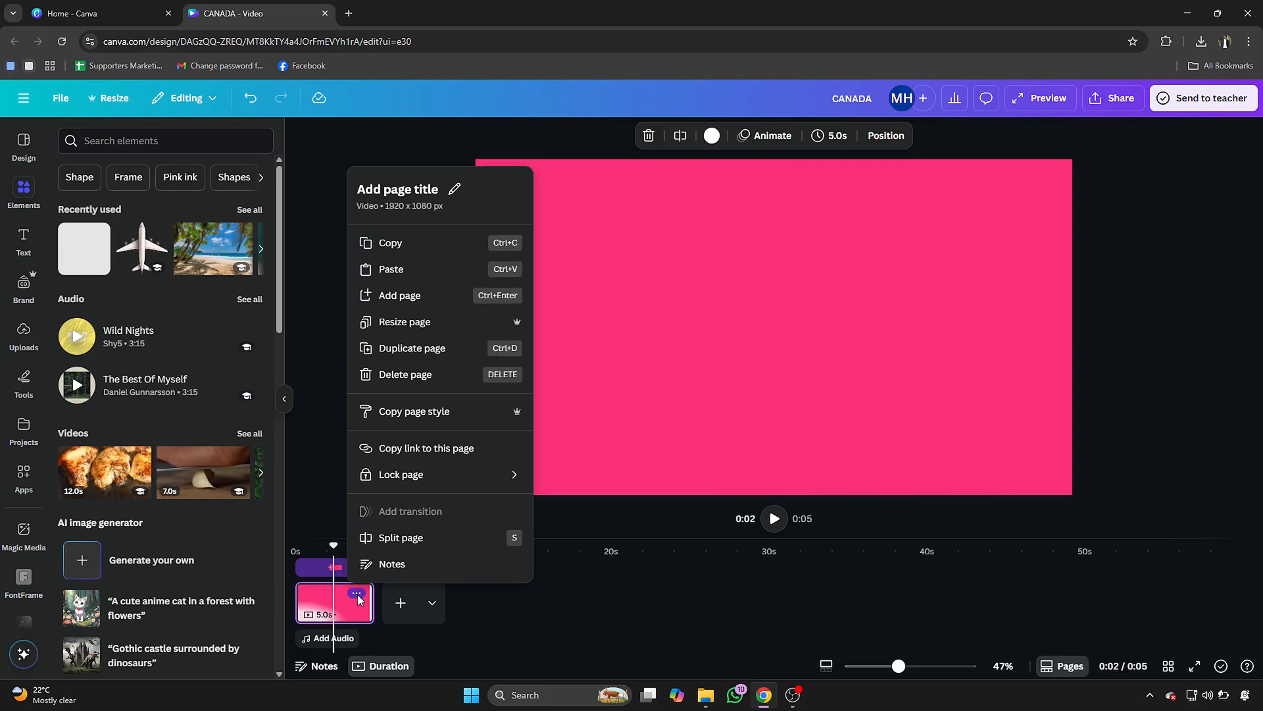
click(421, 347)
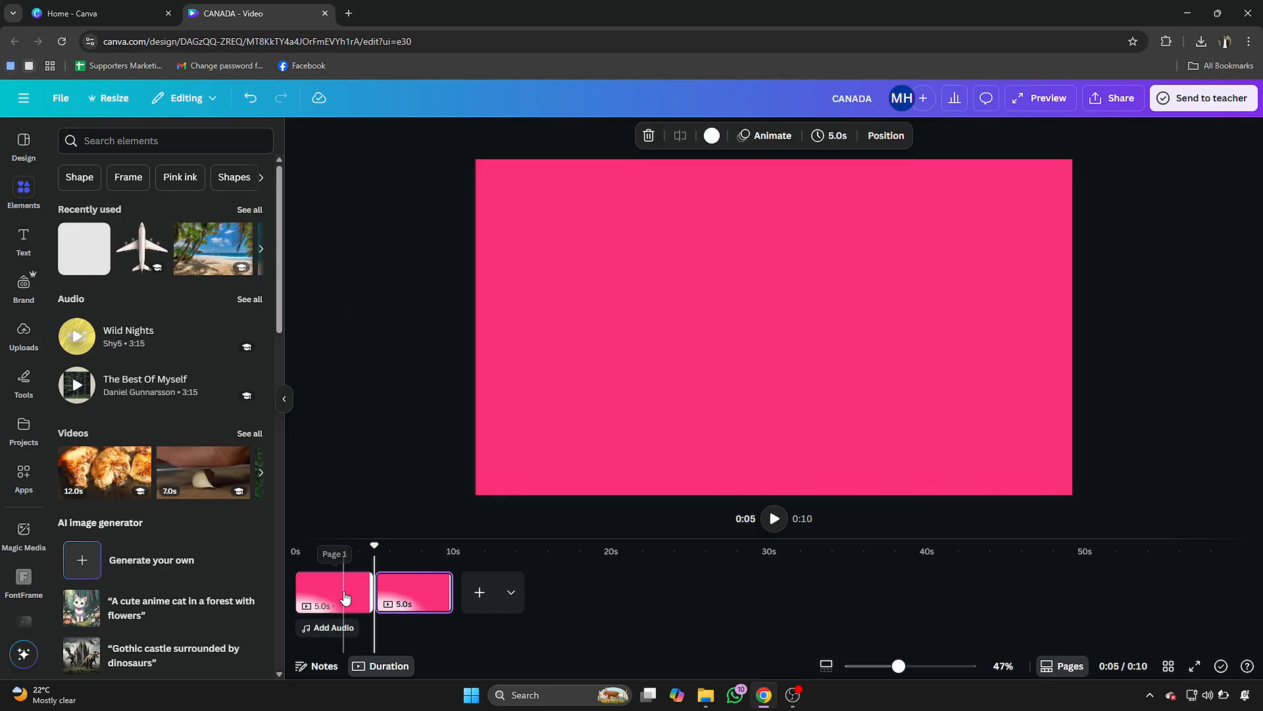
drag(356, 559, 315, 559)
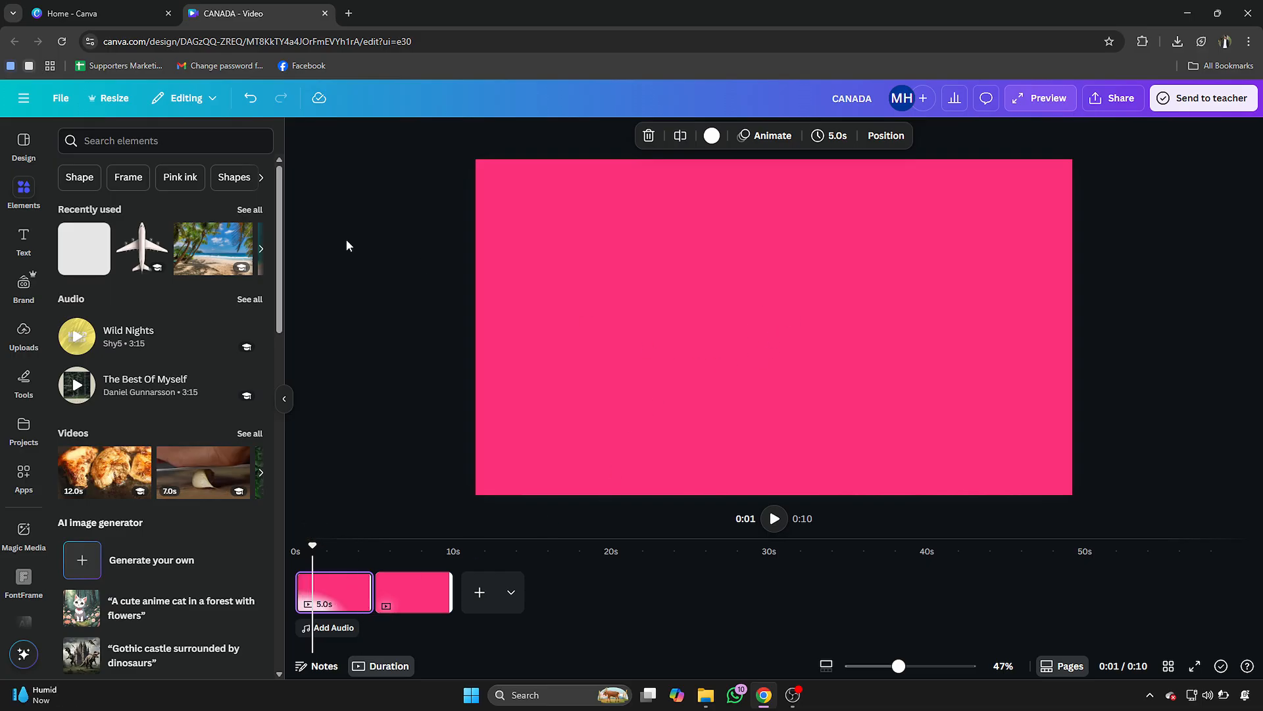
Add the heading "Travel" to the first page and enlarge it to font size 387
click(23, 242)
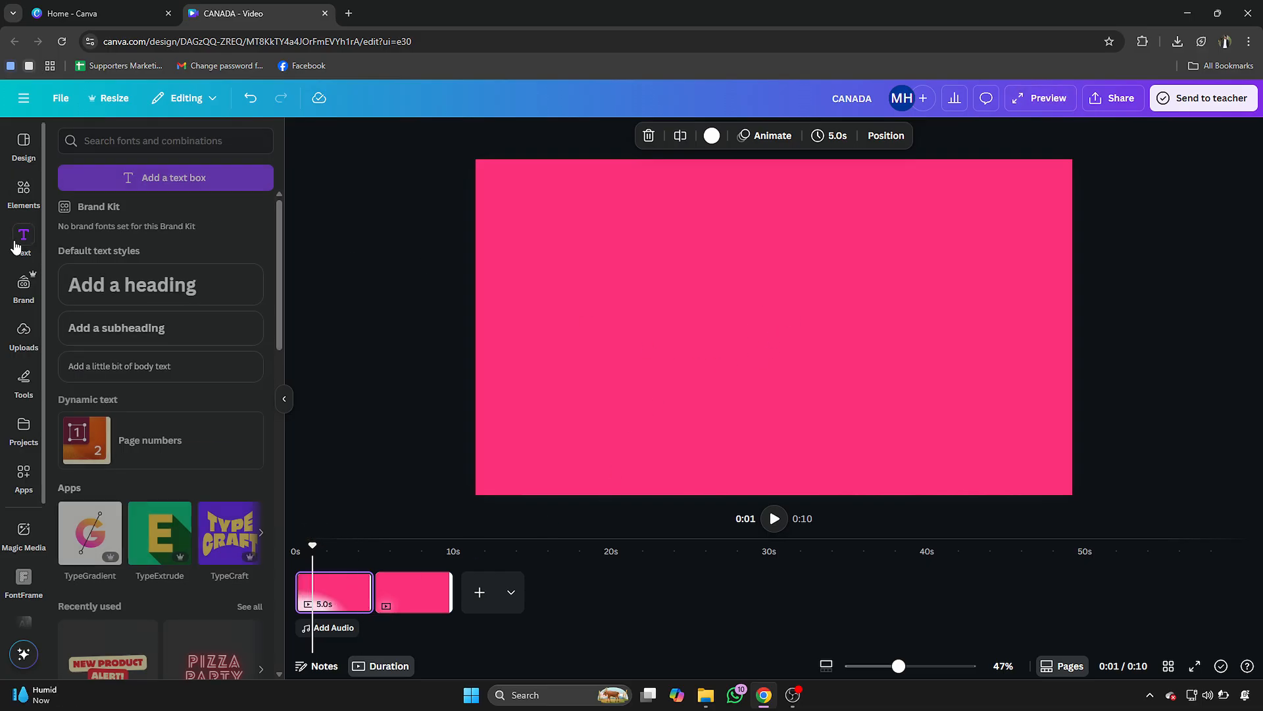
click(185, 271)
text(T)
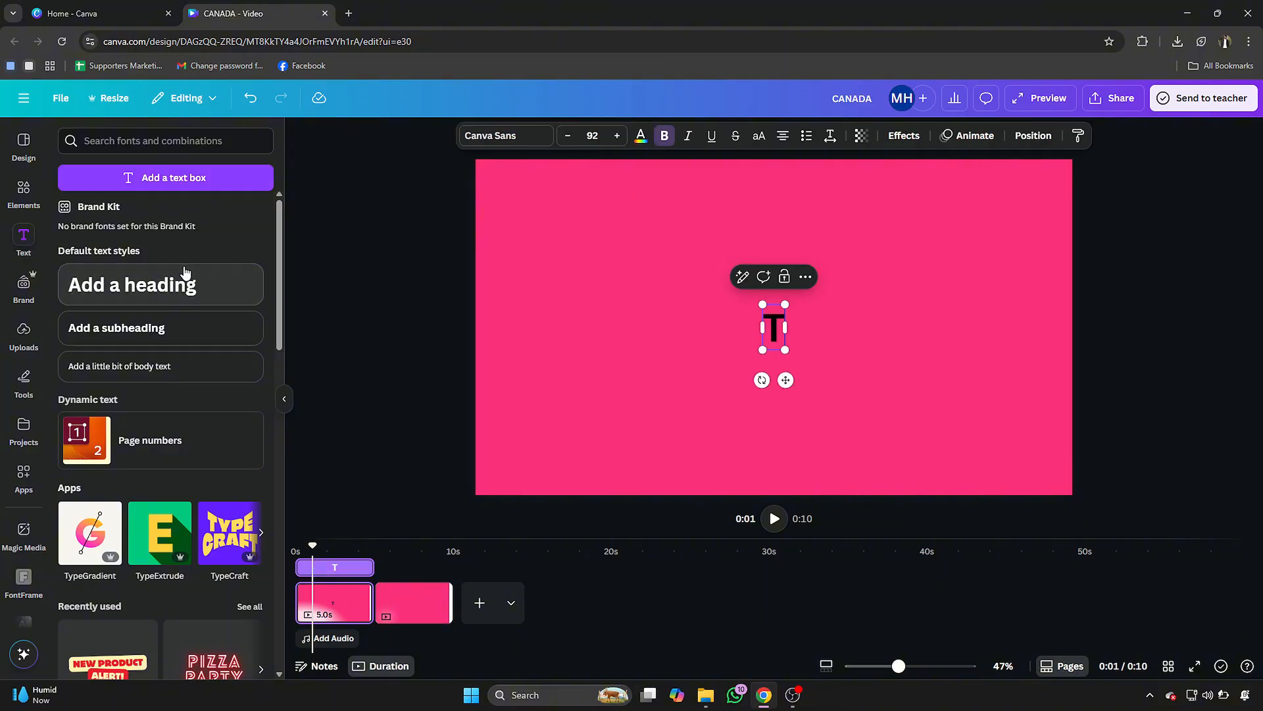
text(ravel)
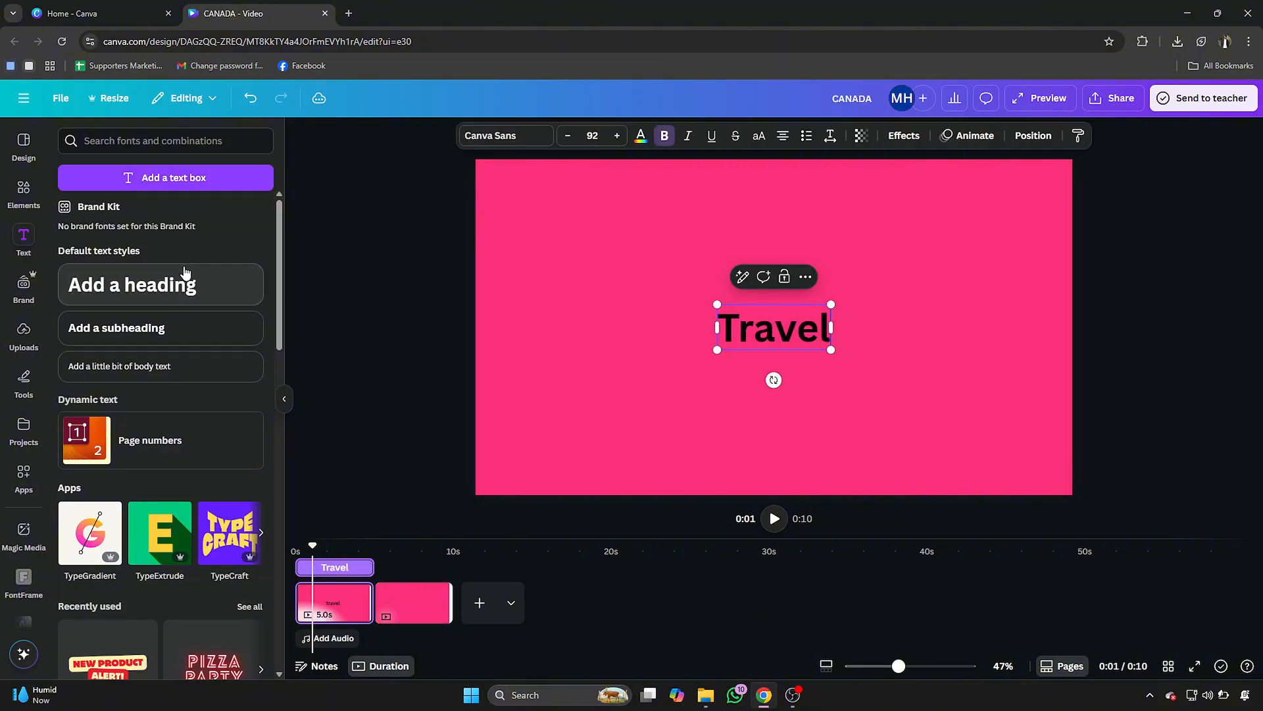
drag(831, 304, 1008, 232)
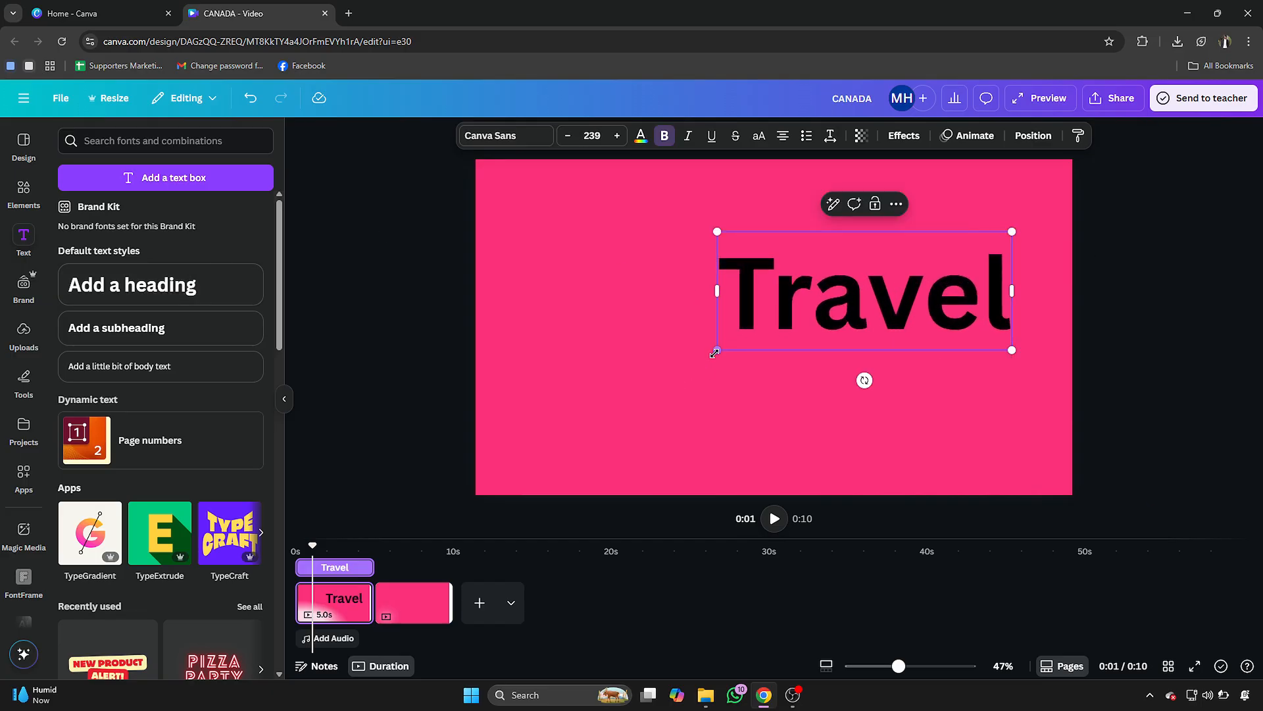
drag(720, 346, 535, 423)
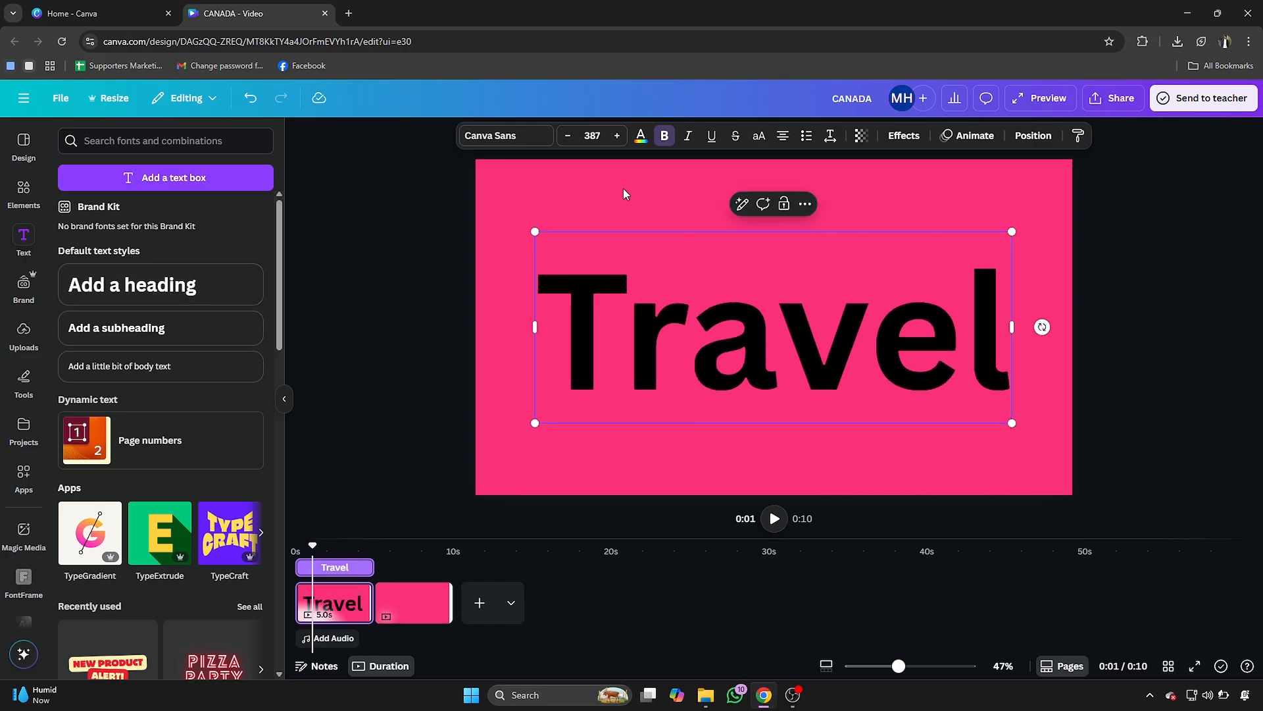
Set the Travel heading's font to Feeling Passionate and its text color to white
click(528, 139)
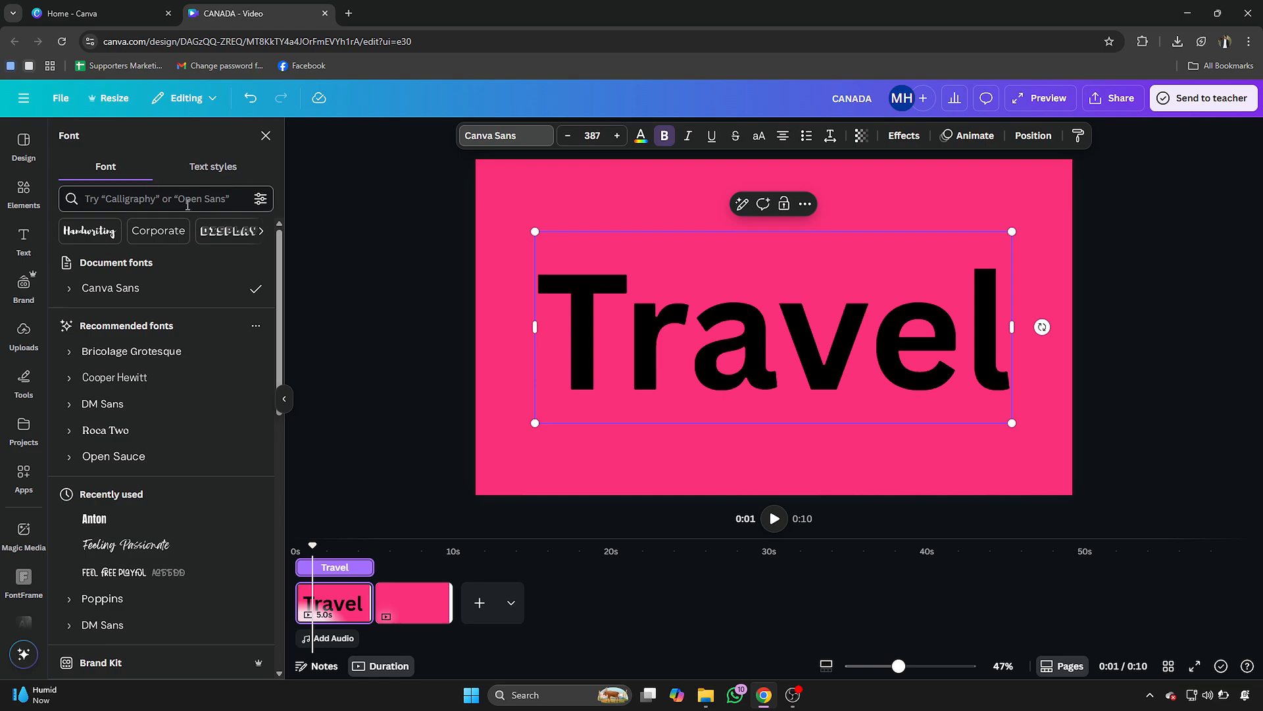
text(fee)
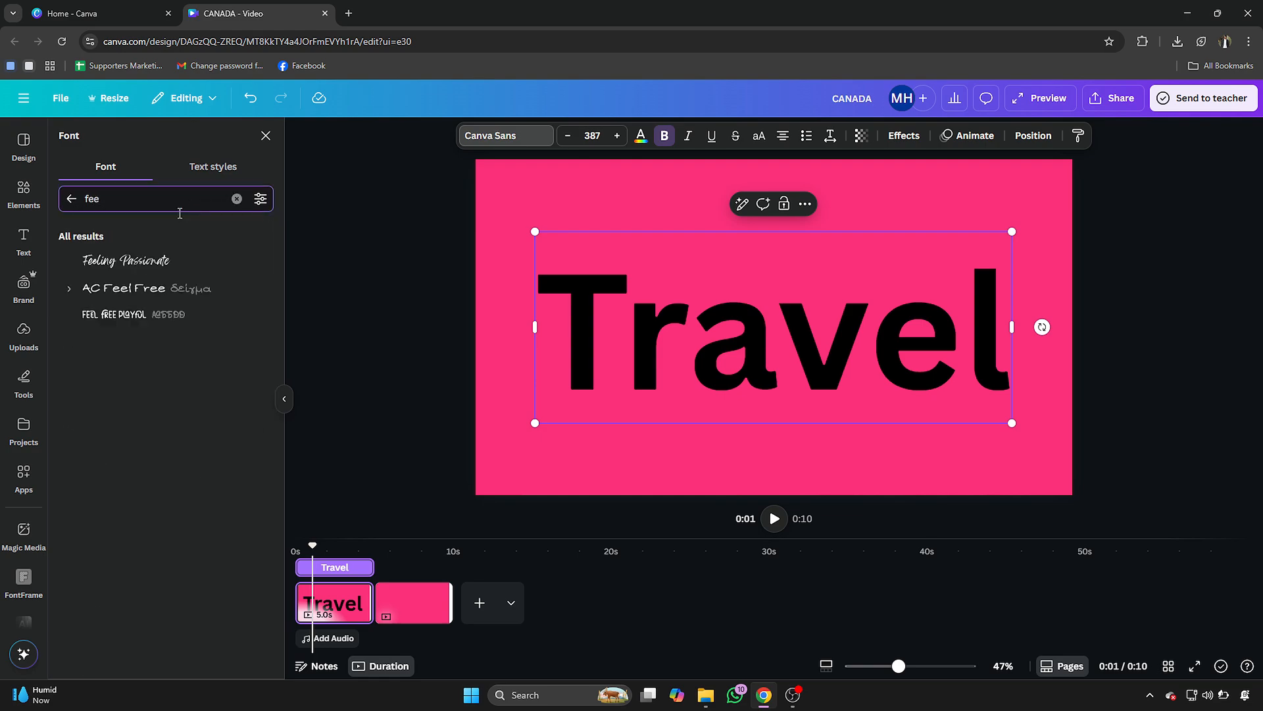
click(135, 271)
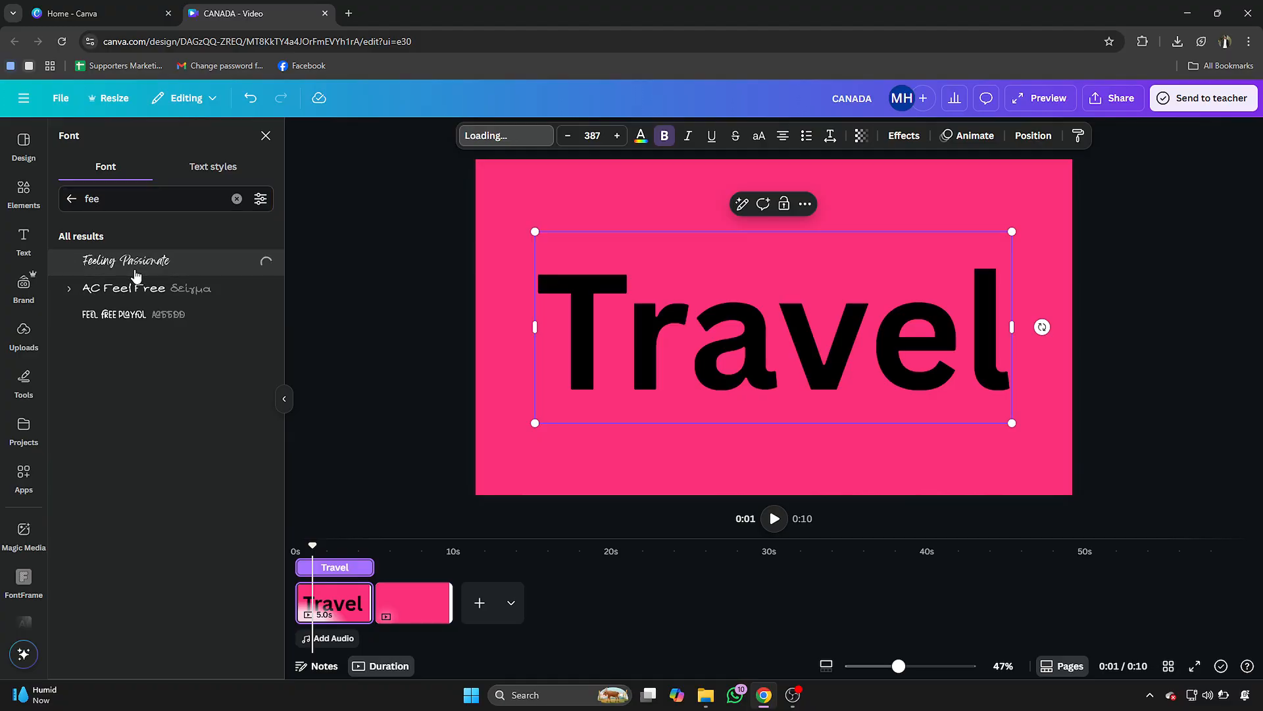
double_click(674, 189)
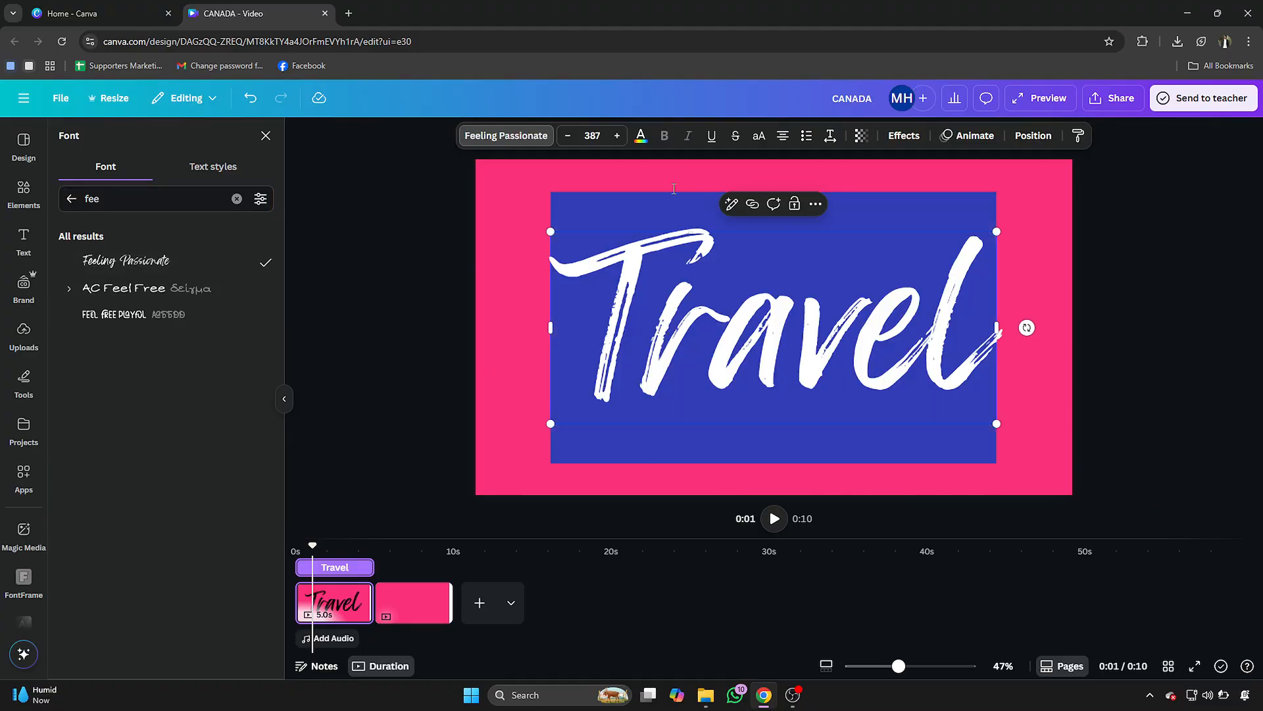
click(642, 144)
click(198, 234)
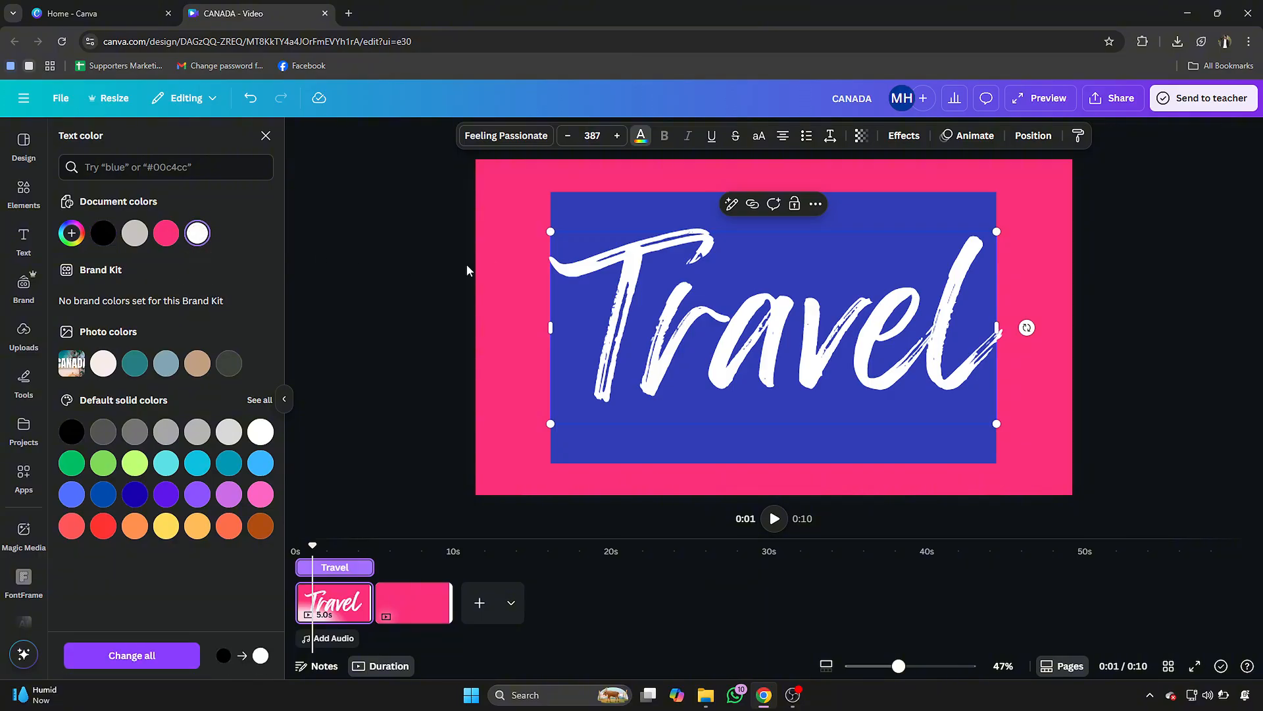
Reduce the Travel text to font size 351 centered on the page, and trim its timing to about the first 2 seconds
click(530, 269)
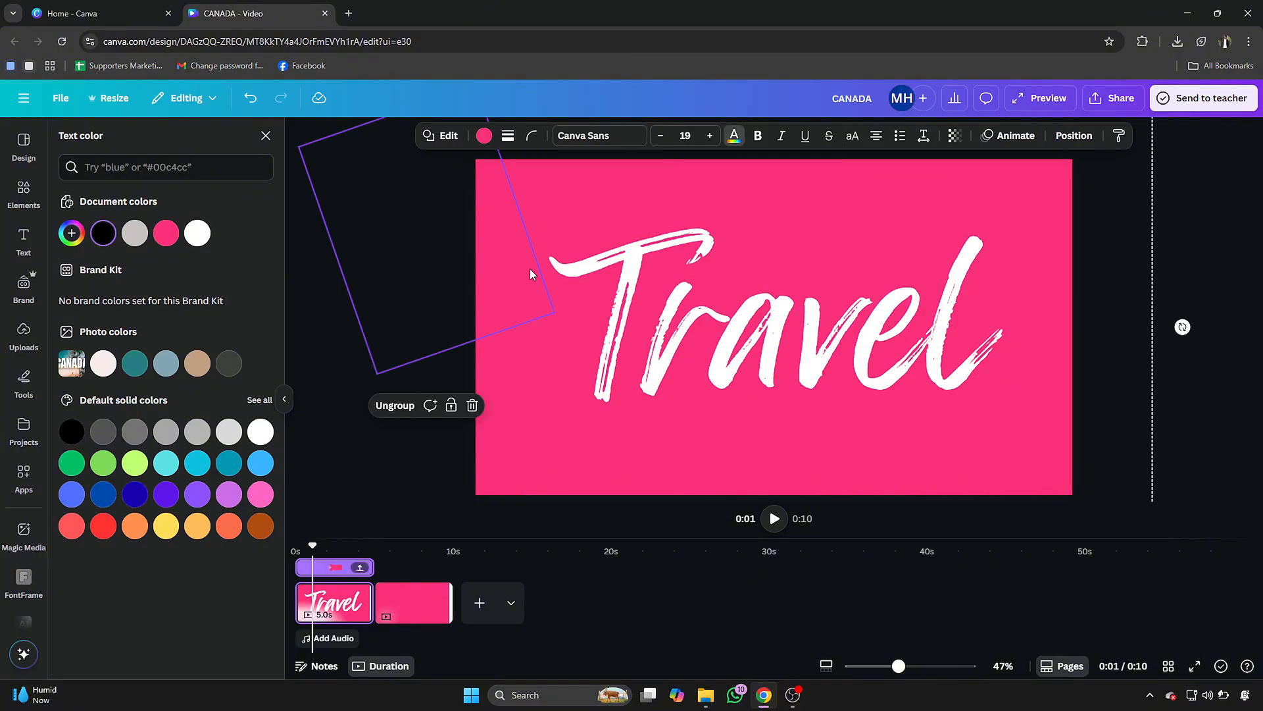
click(942, 261)
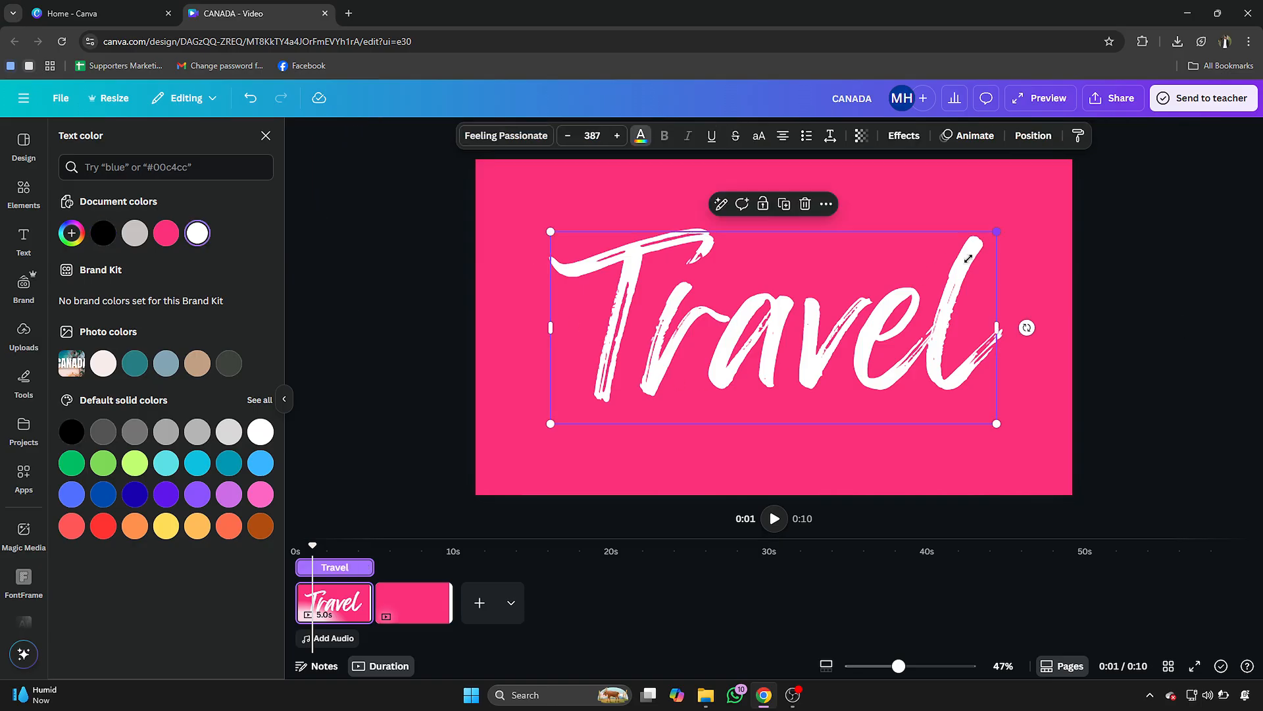
drag(968, 258, 956, 249)
drag(862, 299, 885, 291)
click(361, 568)
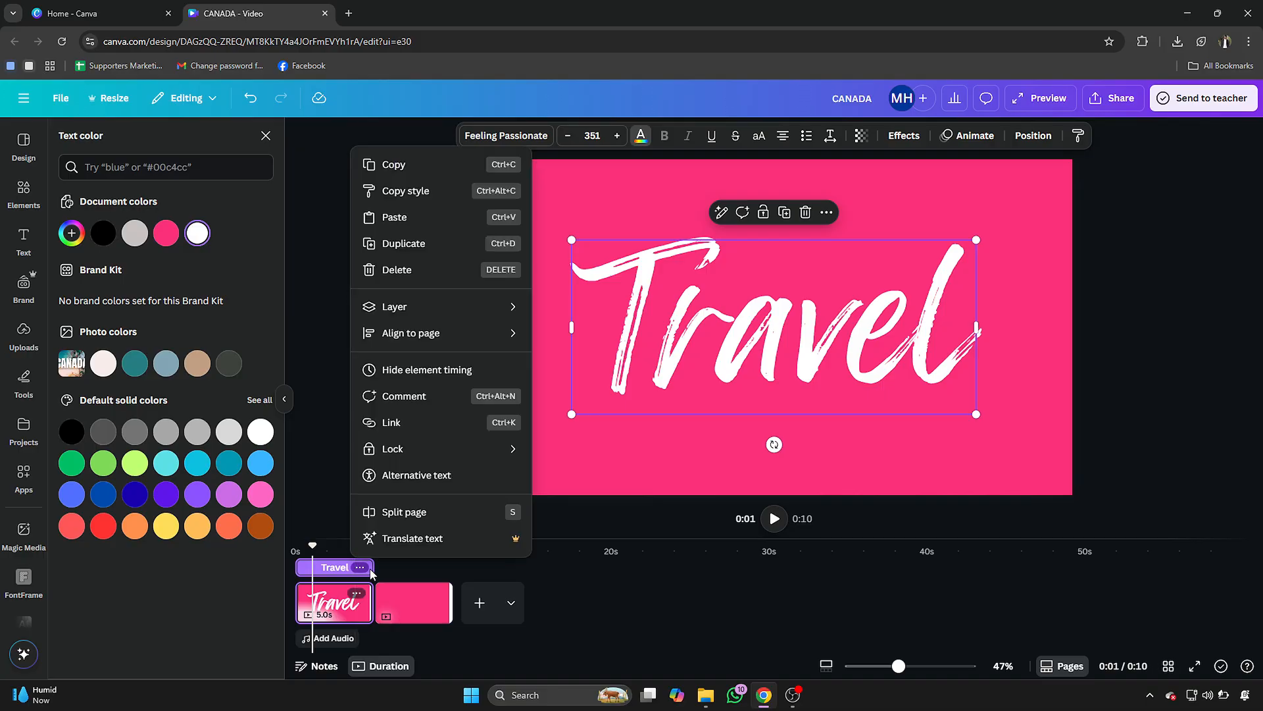
drag(374, 568, 324, 567)
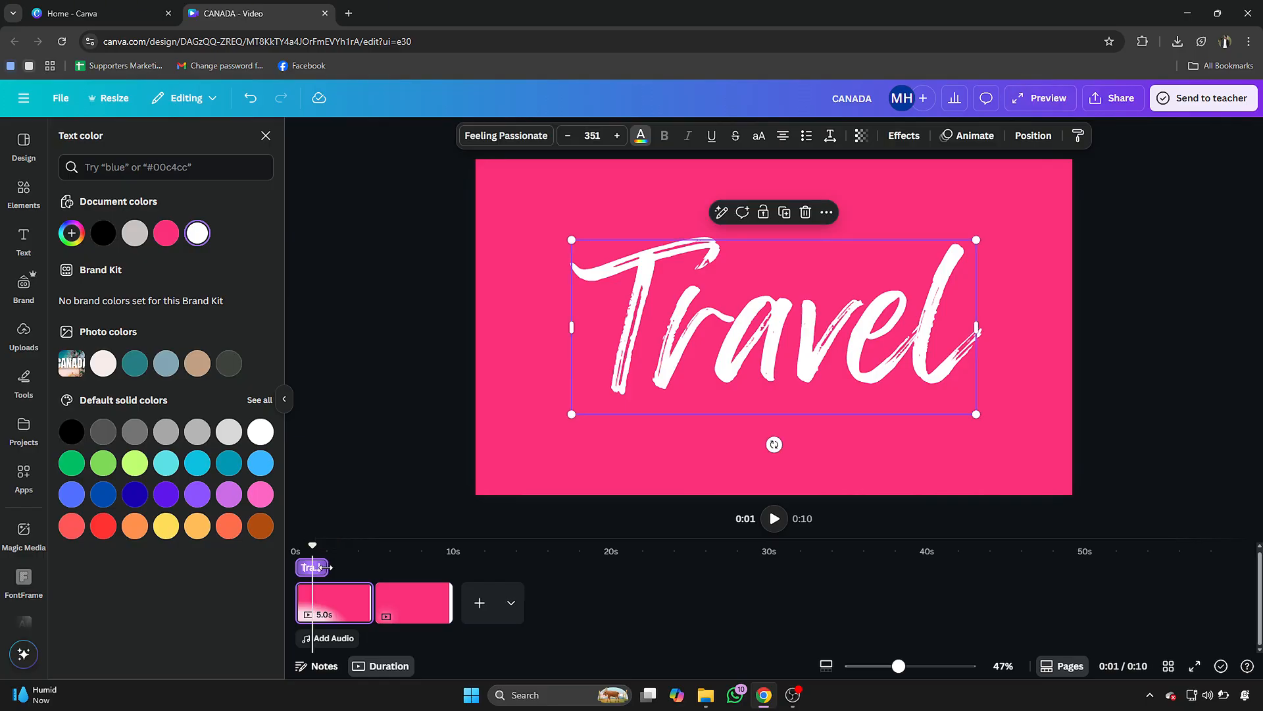
Apply the Baseline animation to the Travel text with a slightly faster speed, and play the video from the start to preview it
click(968, 136)
scroll(99, 375, down, 4)
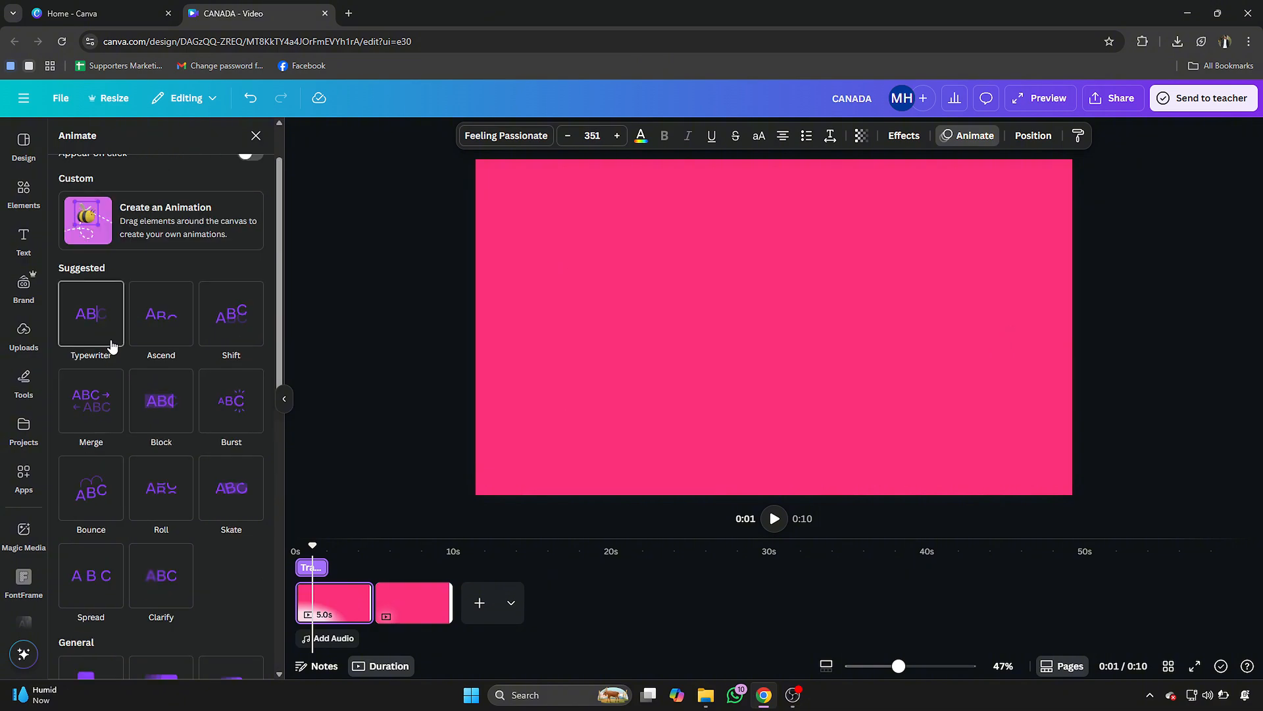
scroll(174, 453, down, 5)
scroll(174, 452, down, 3)
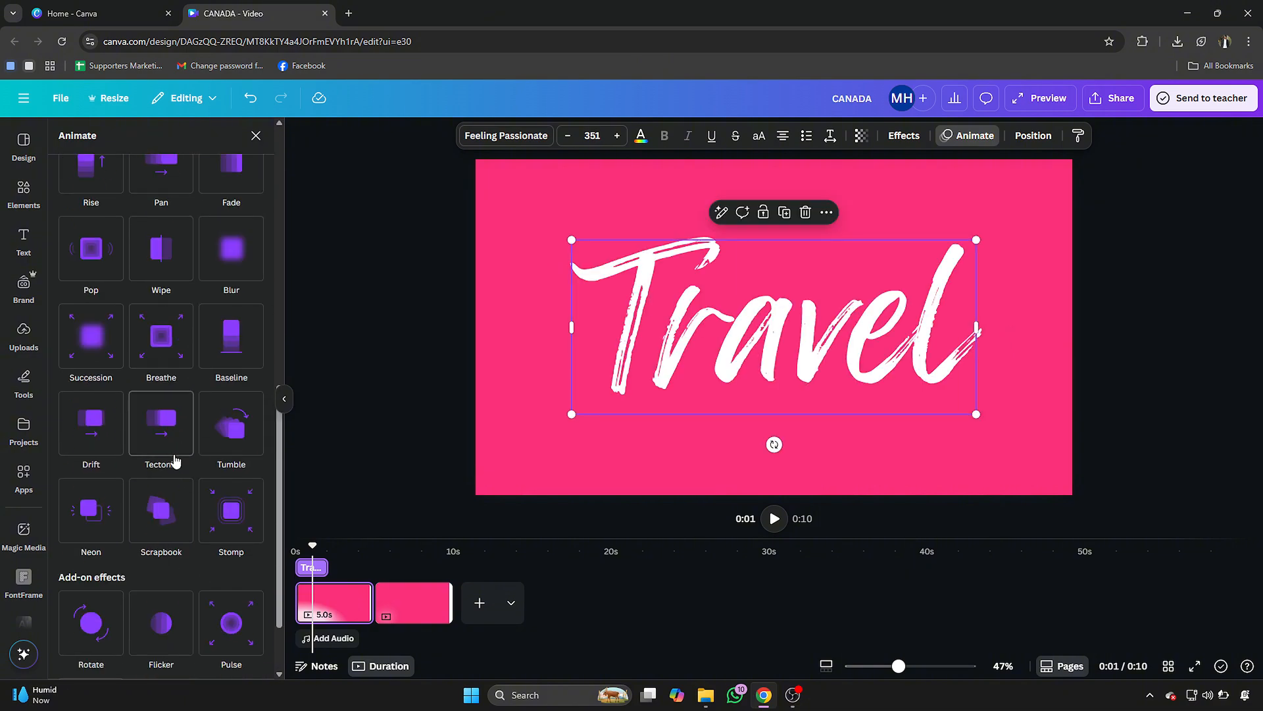
click(230, 347)
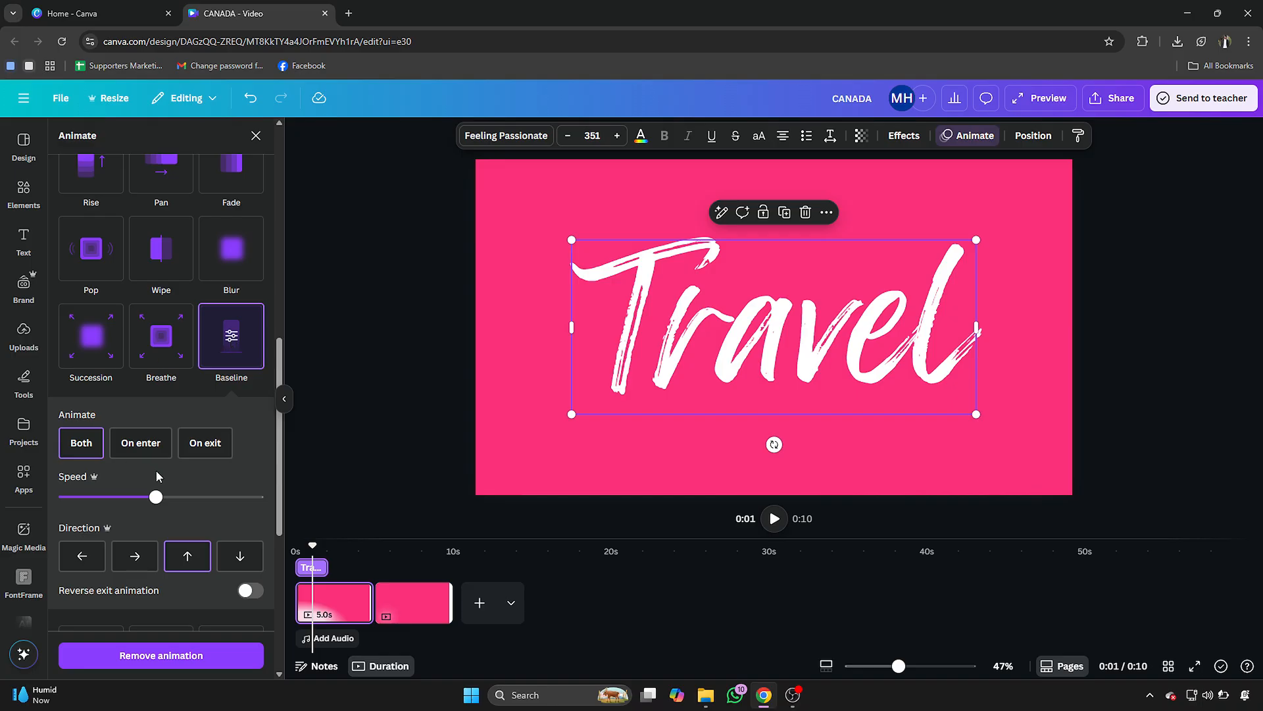
drag(157, 498, 182, 502)
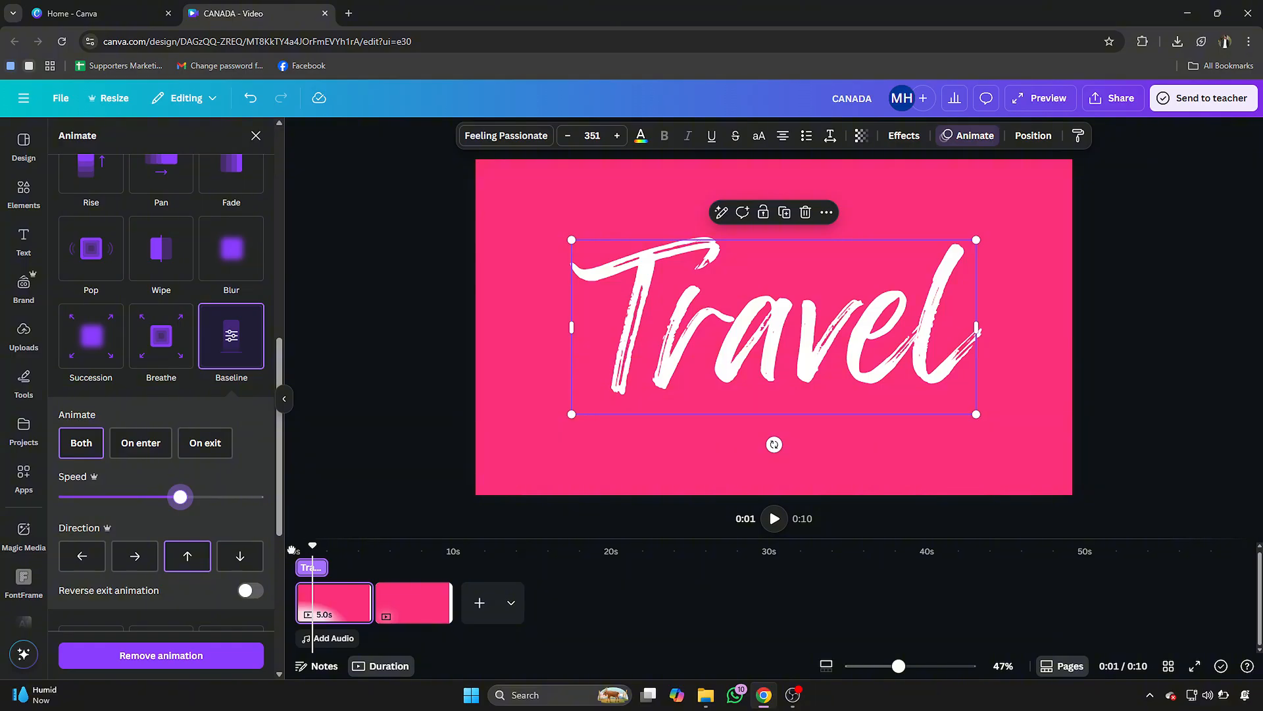
click(291, 550)
click(775, 518)
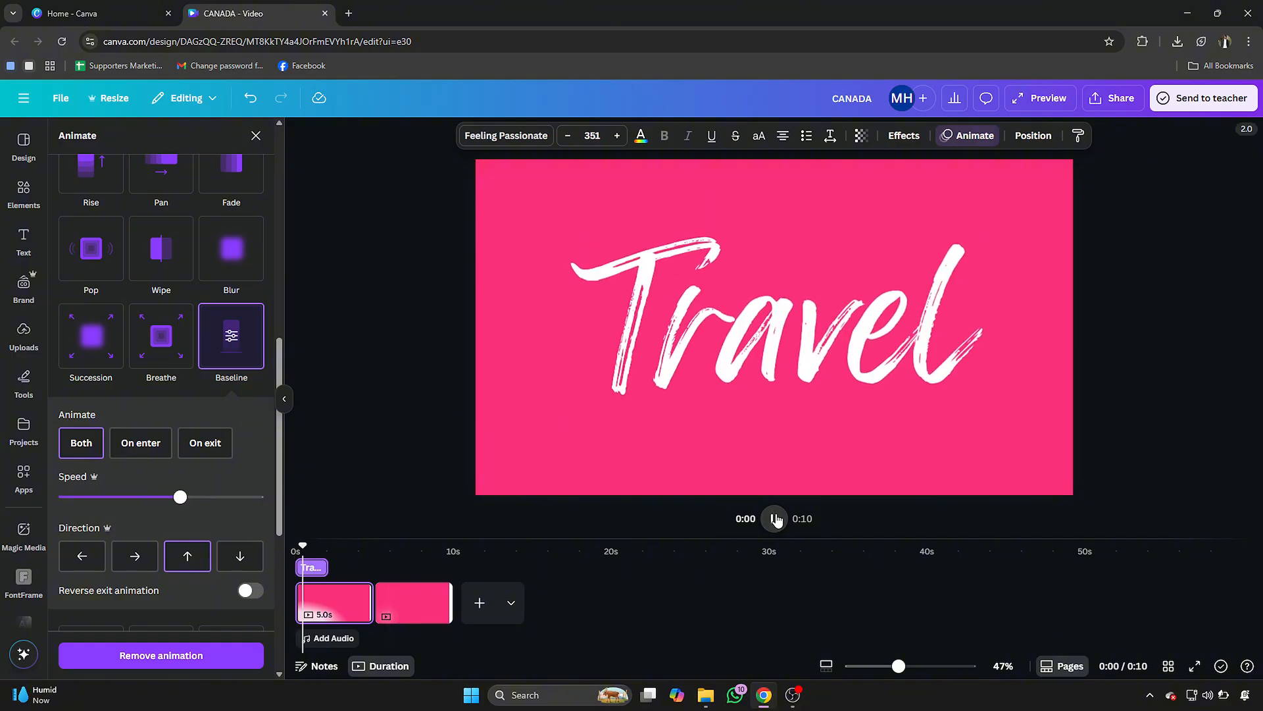
Reduce the speed of the Travel text's Baseline animation and scrub the timeline to just after the text ends
drag(326, 547, 308, 552)
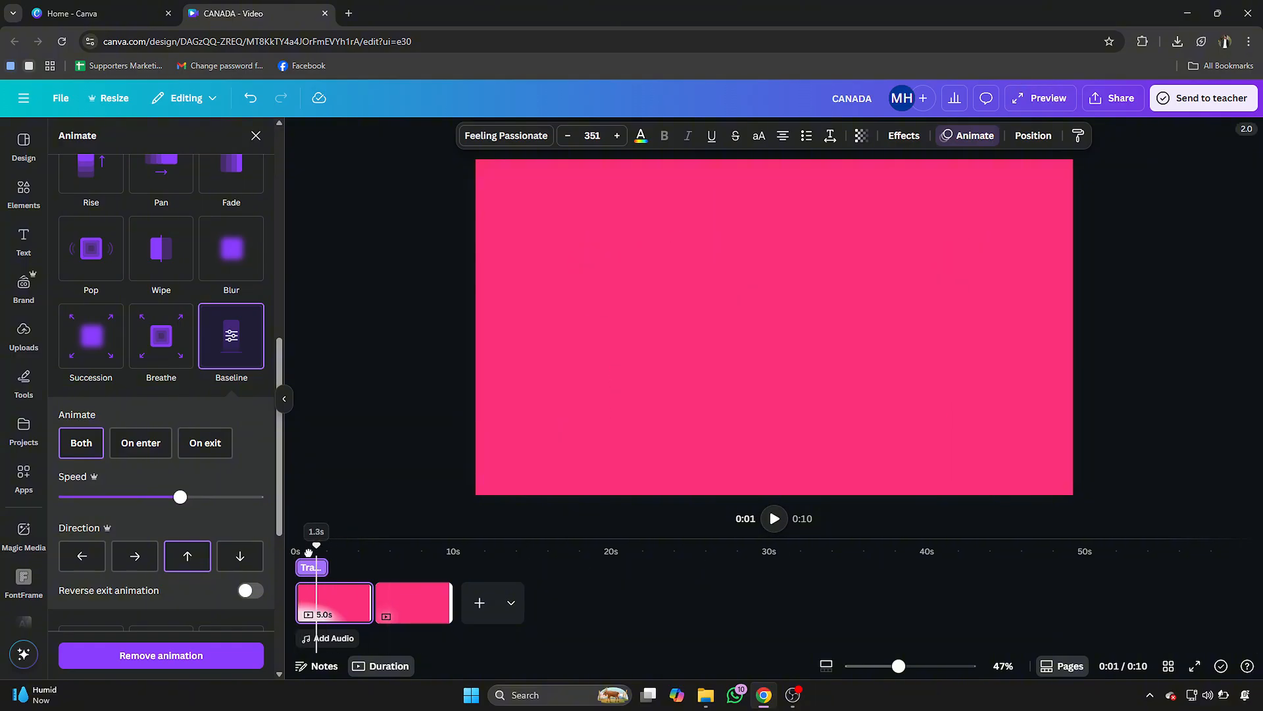
drag(180, 497, 167, 500)
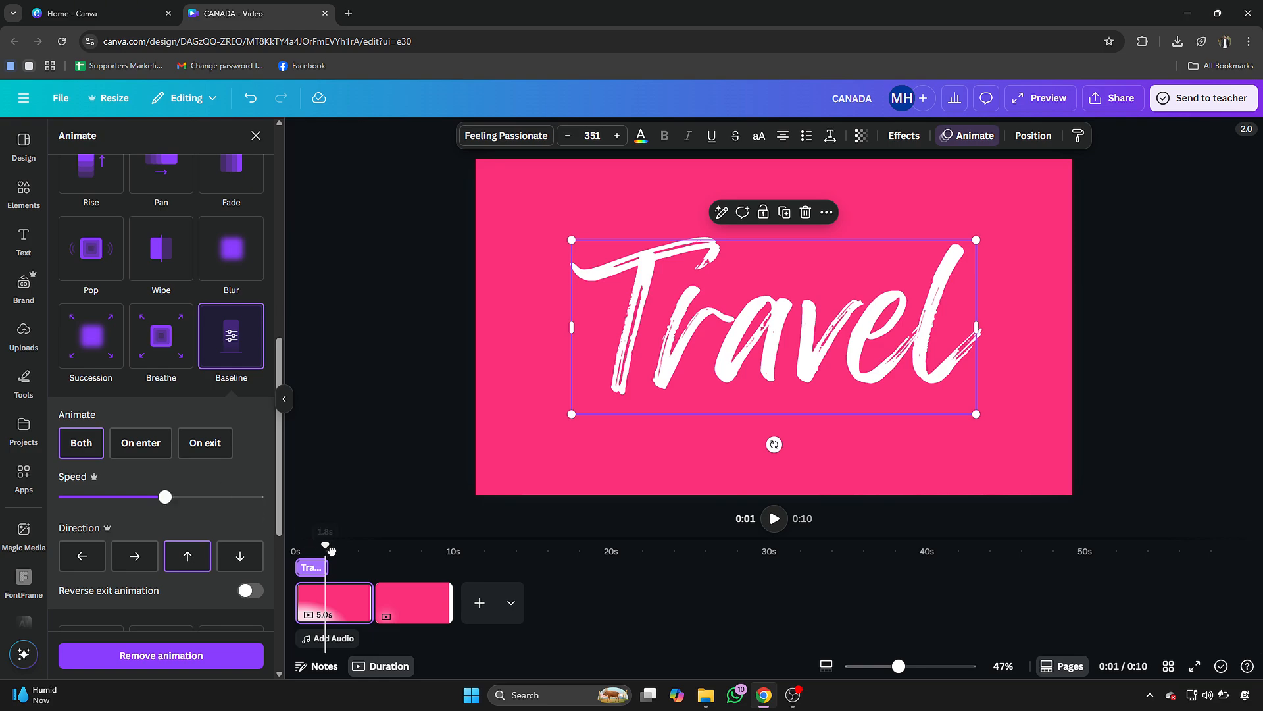
drag(326, 547, 335, 552)
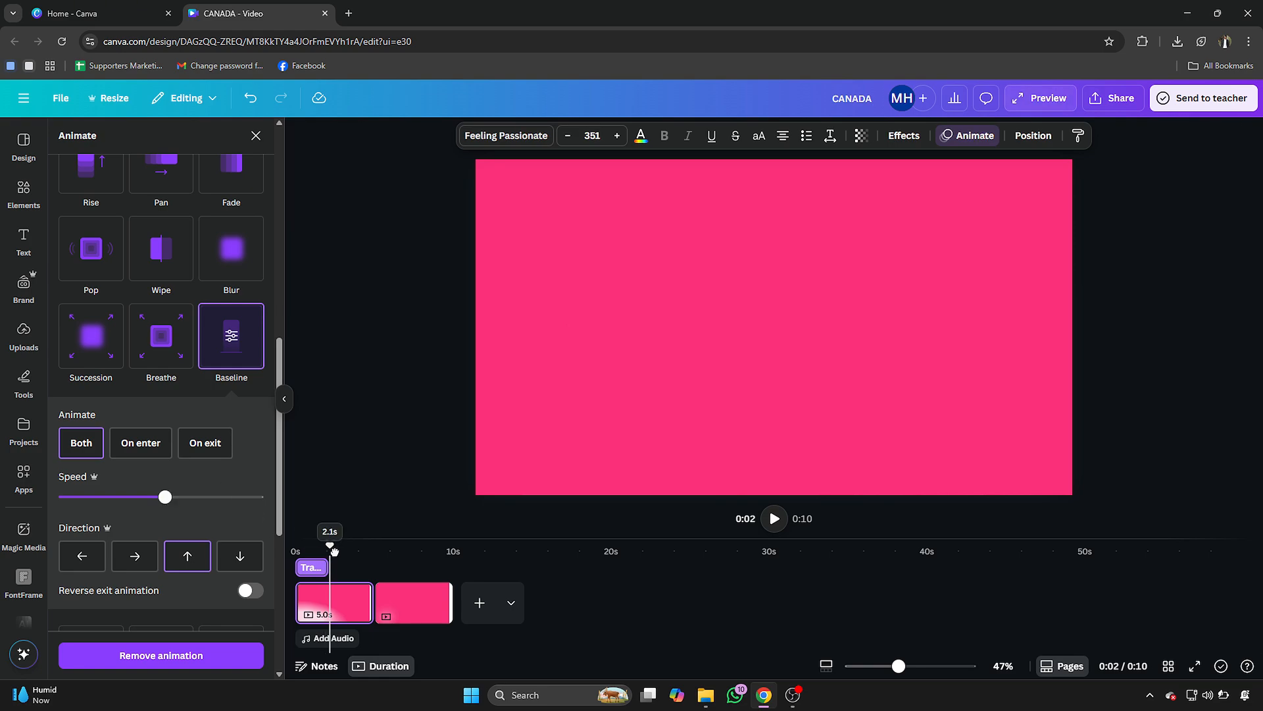
Add a heading reading "TO" to the first page and set its font to Feeling Passionate
click(25, 238)
click(125, 291)
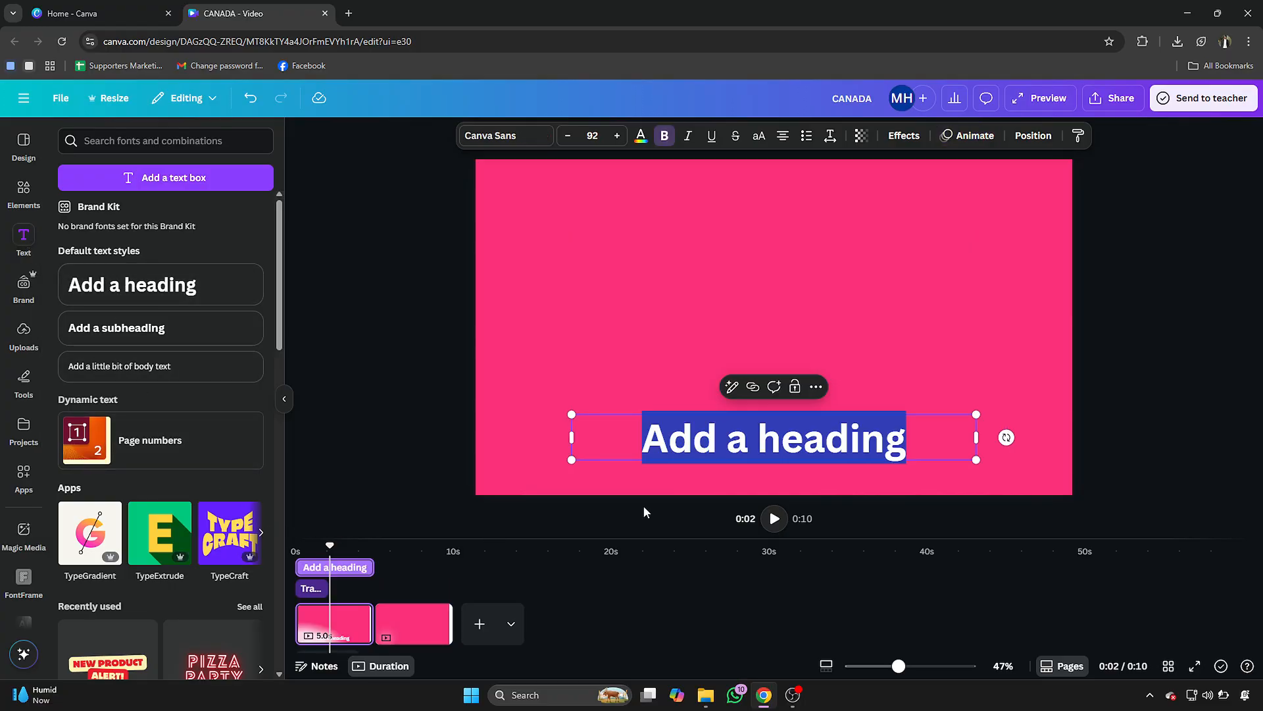
text(TO)
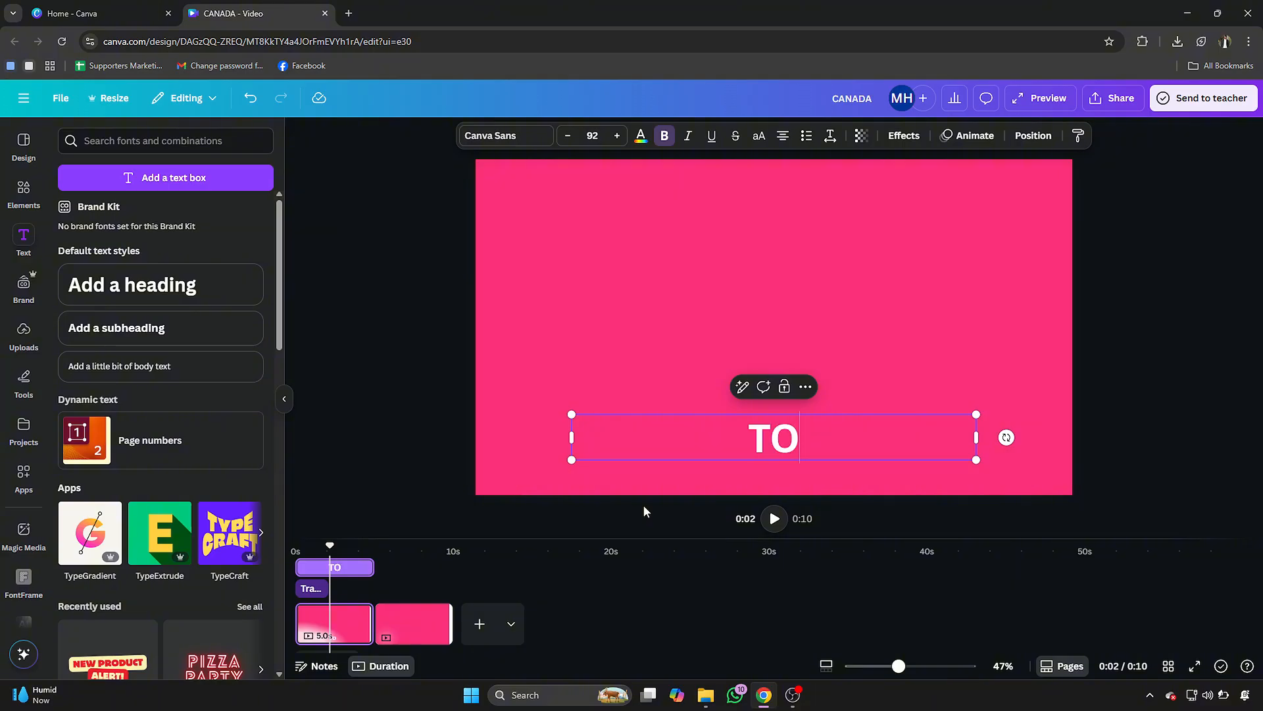
click(327, 548)
drag(327, 549, 318, 546)
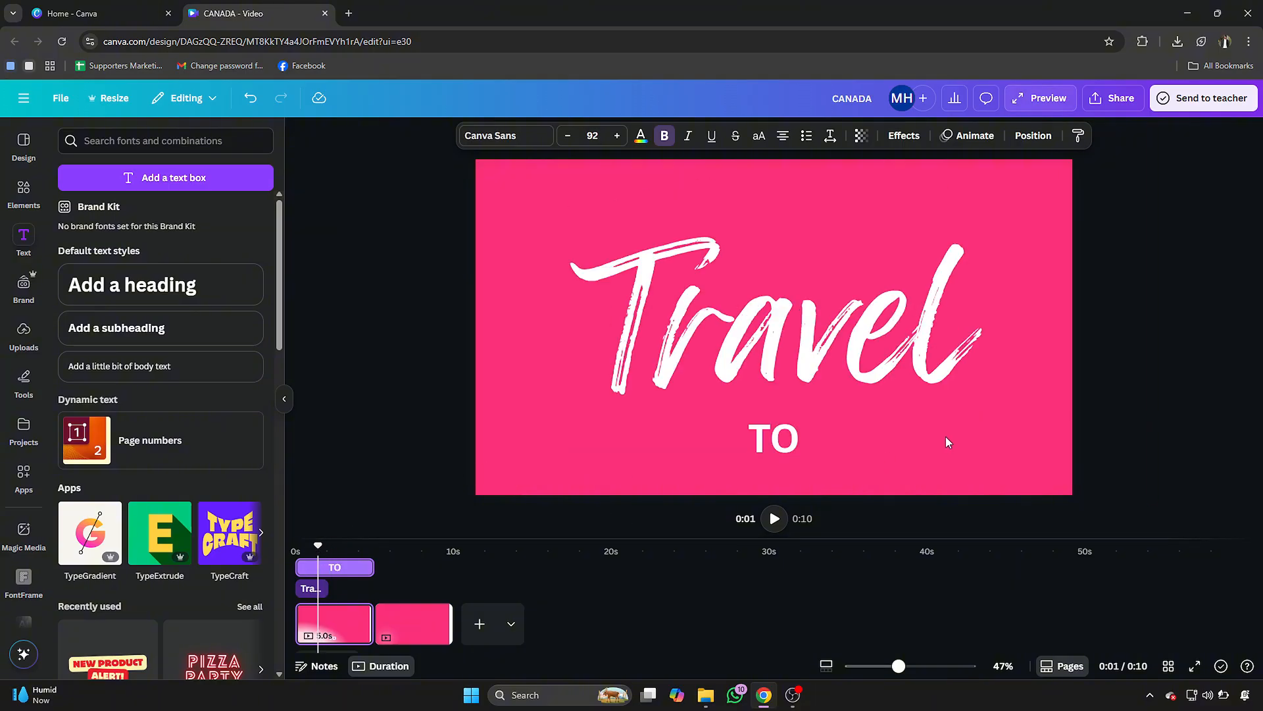
click(779, 434)
double_click(778, 435)
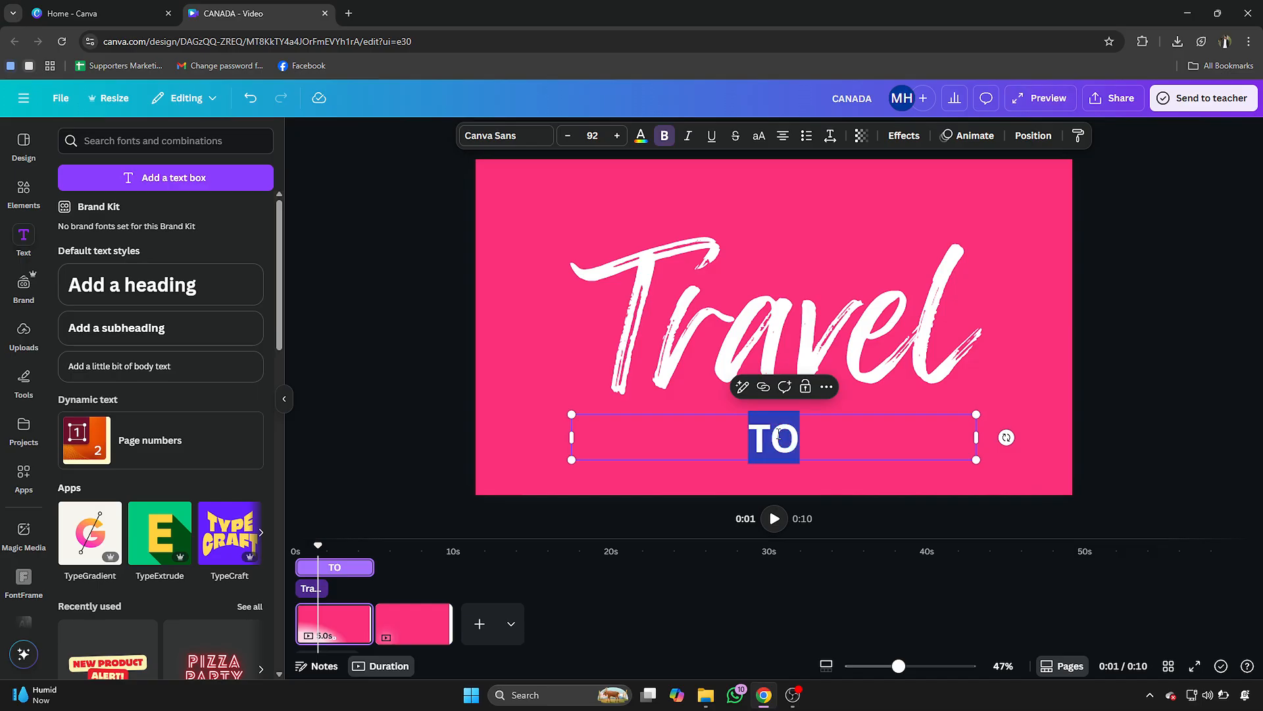
click(524, 135)
click(147, 258)
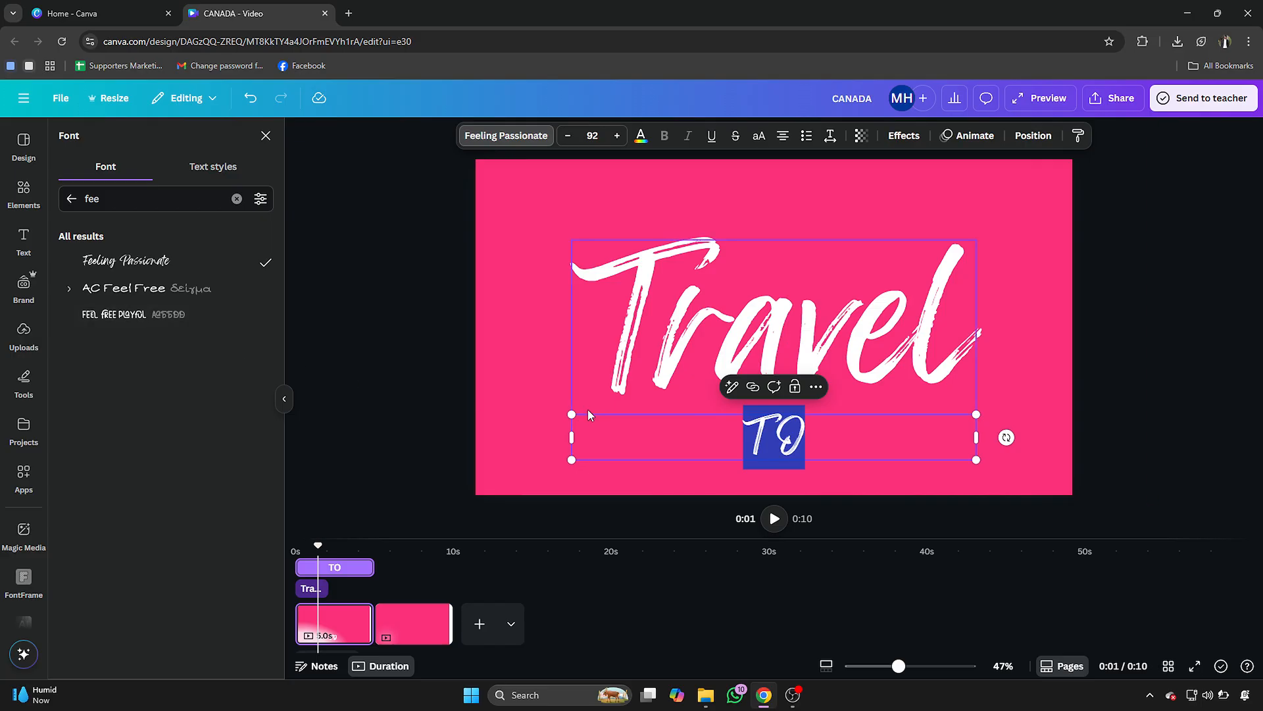
Enlarge the TO text to font size 297 and center it on the page over the Travel text
click(551, 409)
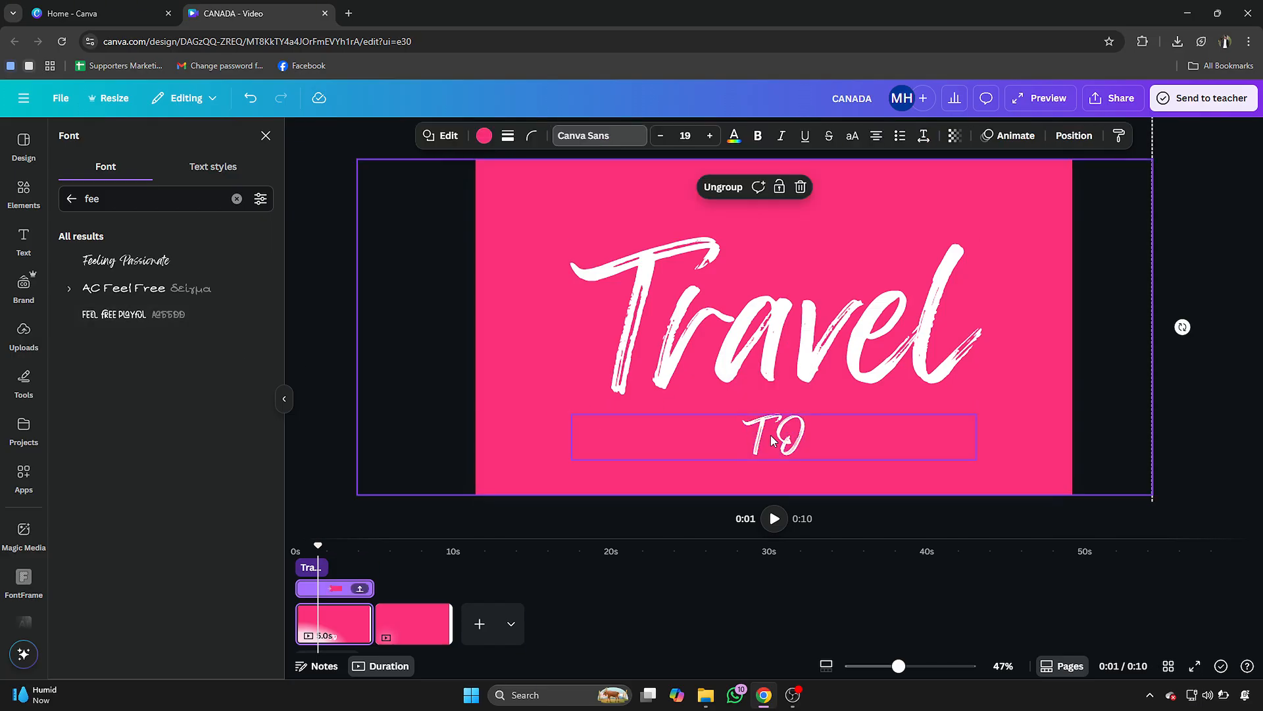
drag(773, 434, 773, 295)
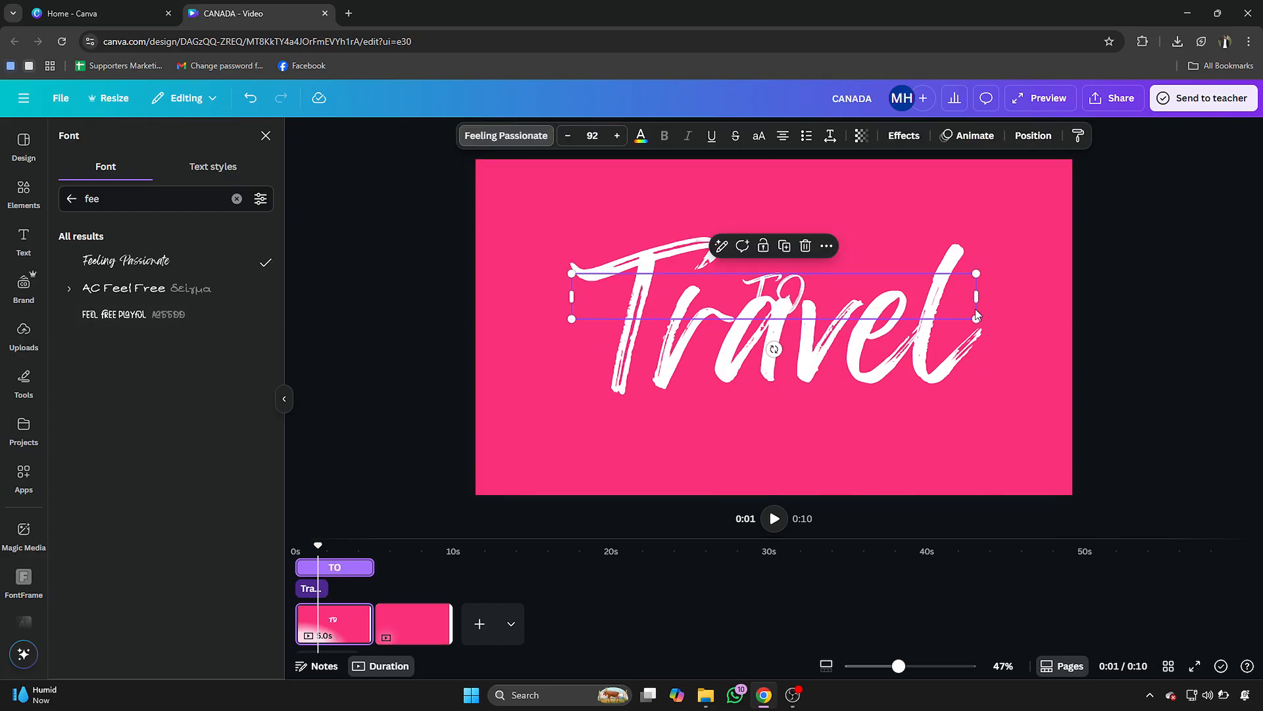
drag(975, 310, 700, 296)
drag(666, 299, 1027, 257)
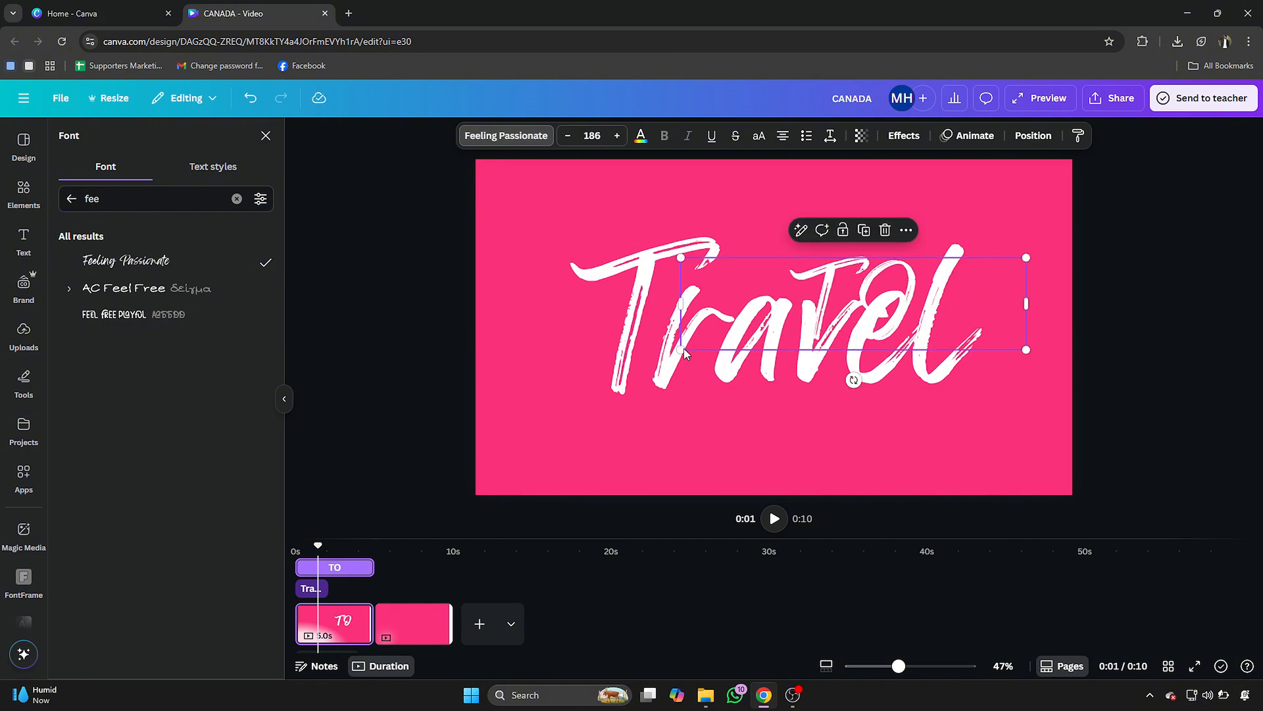
drag(684, 348, 477, 403)
drag(724, 366, 752, 361)
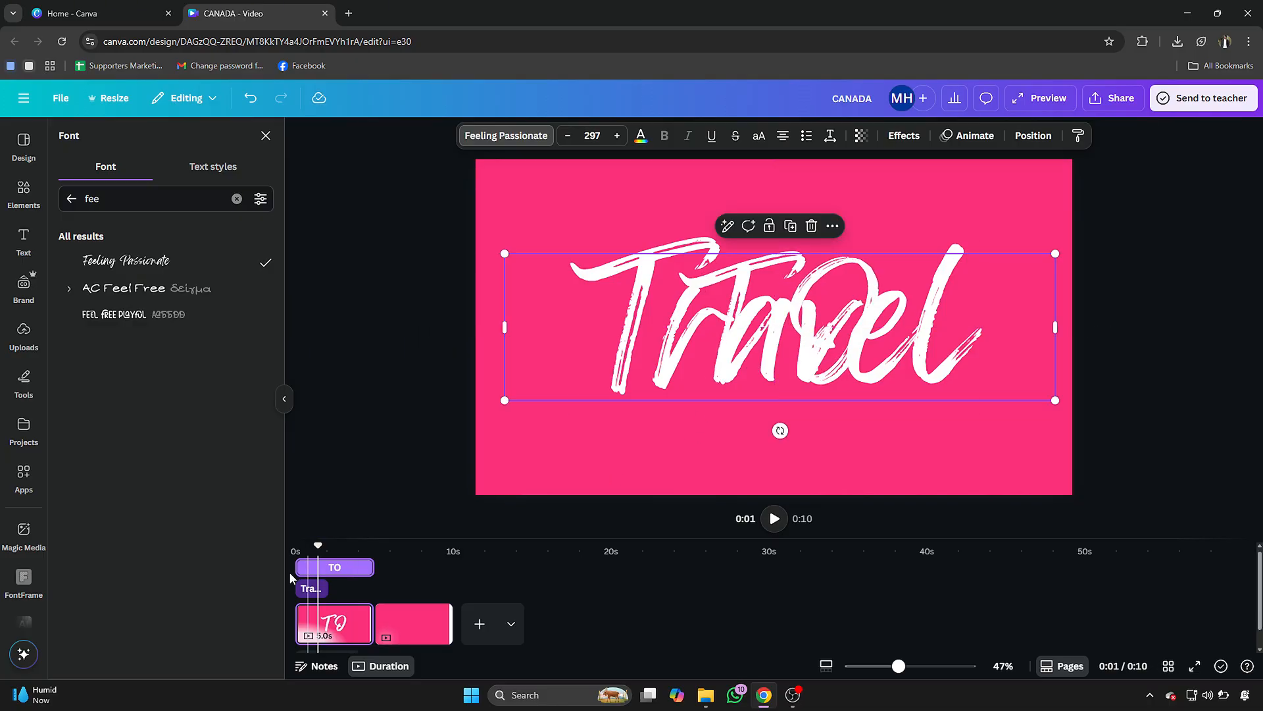
Trim the TO text to follow Travel, from about 2 to 4.4 seconds, and apply the Baseline animation to it
drag(303, 568, 333, 568)
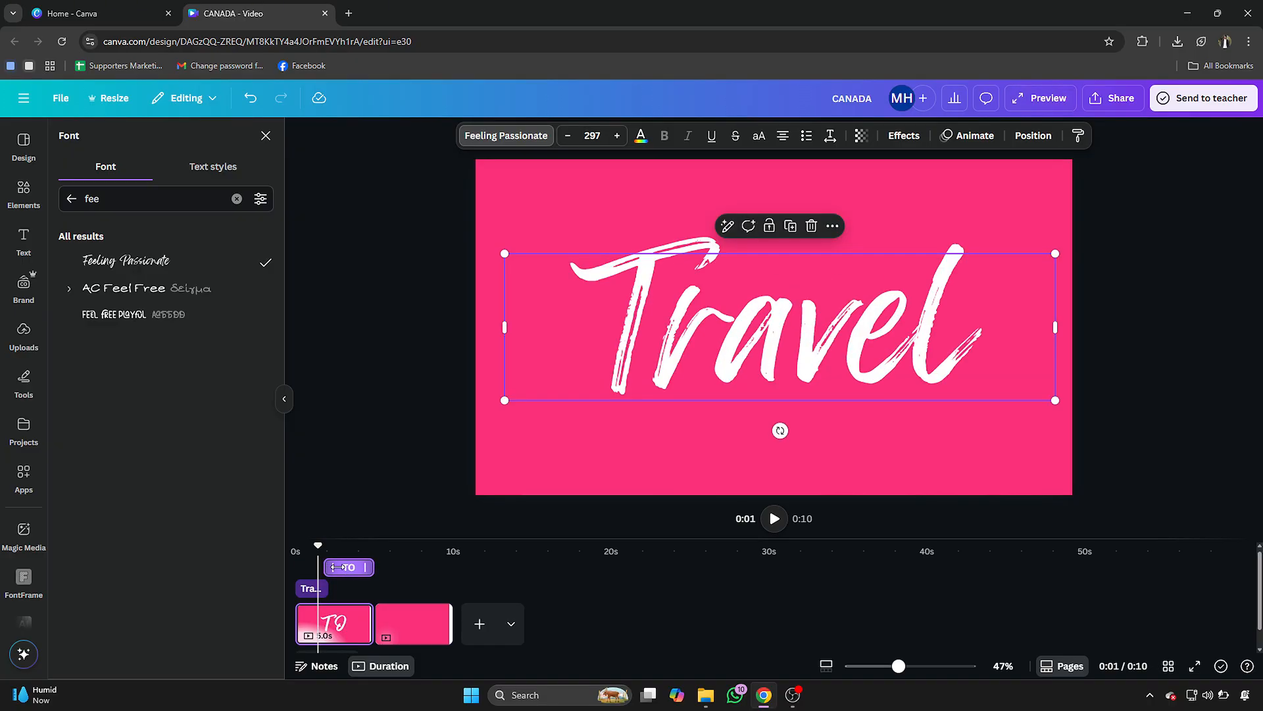
click(338, 567)
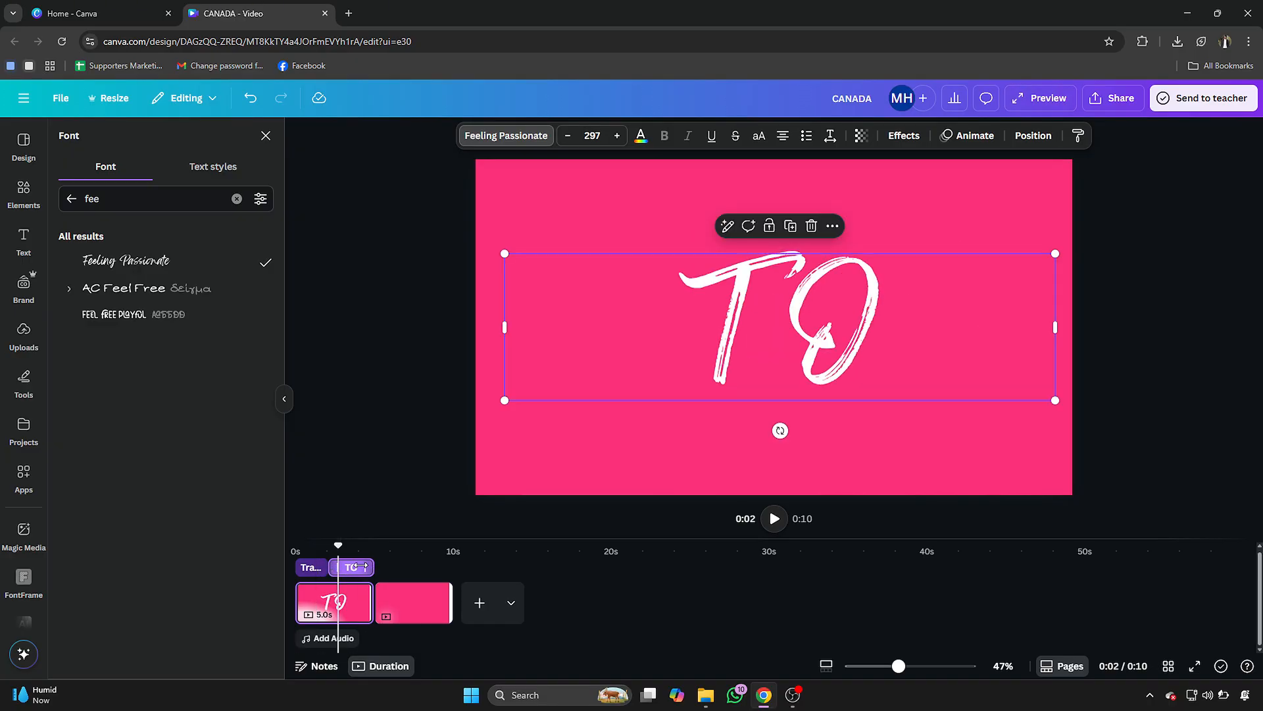
click(948, 138)
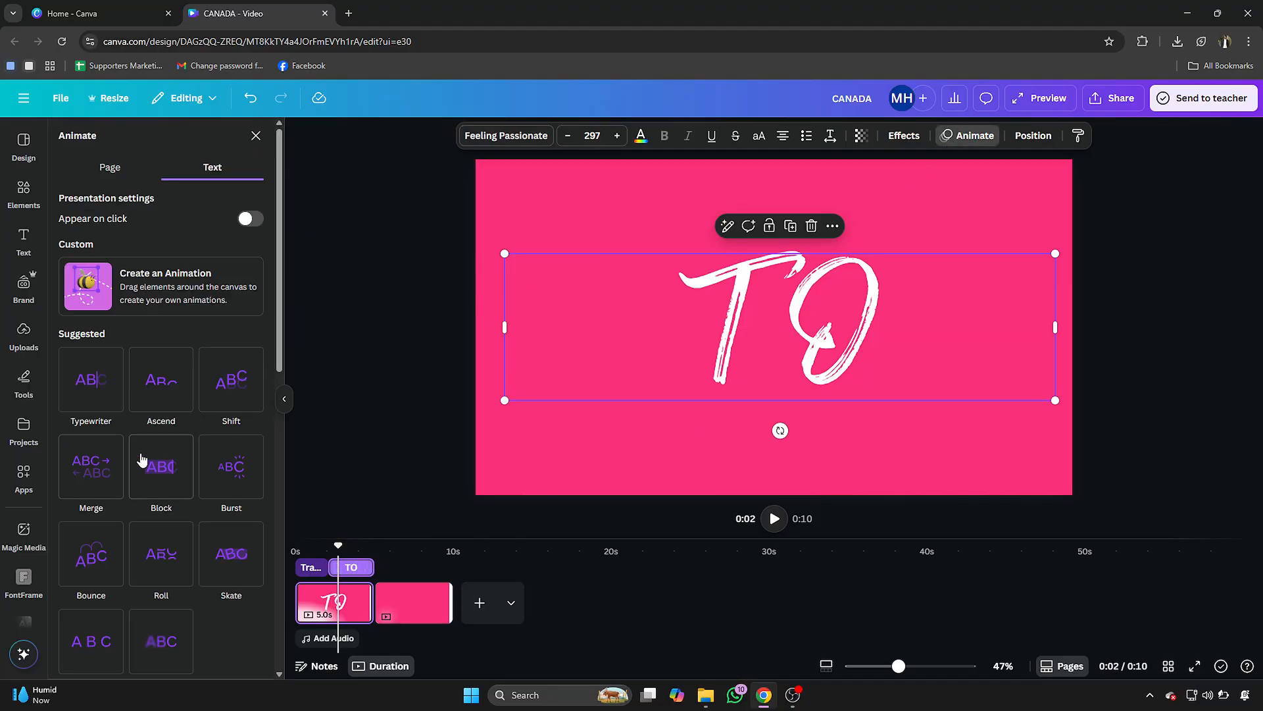
scroll(141, 458, down, 5)
click(231, 598)
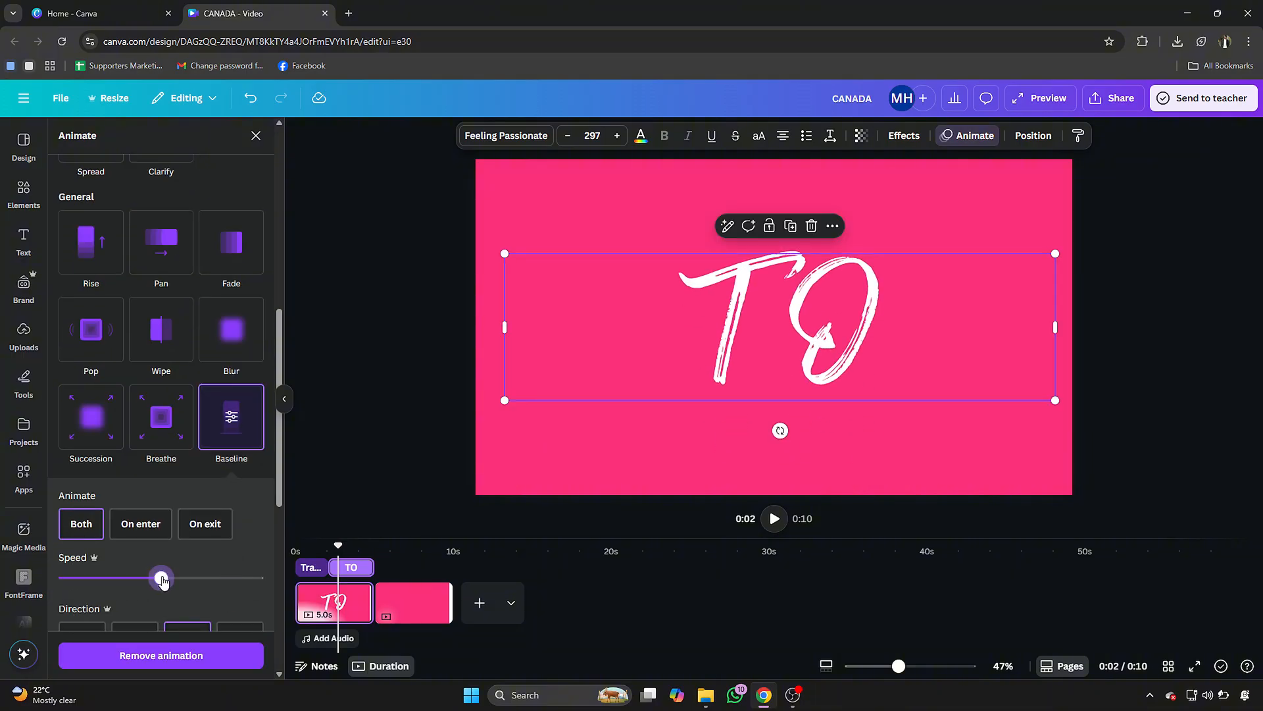
drag(372, 566, 357, 566)
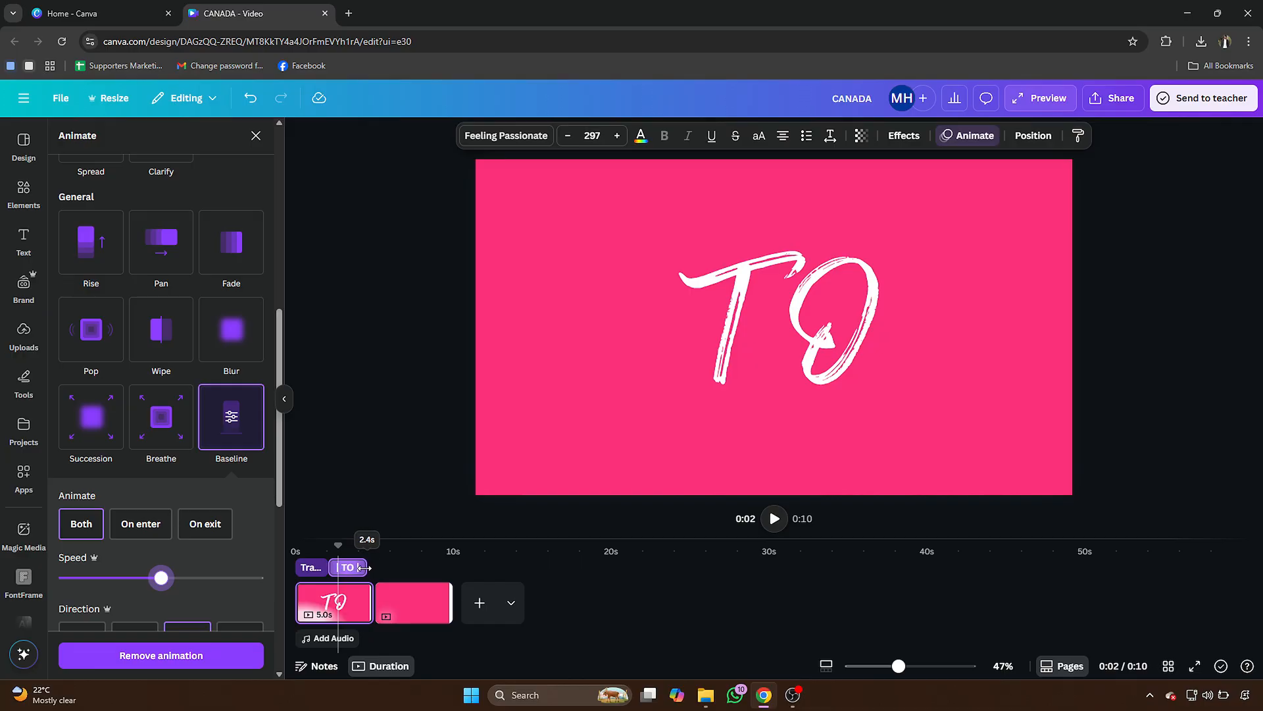
drag(363, 567, 364, 567)
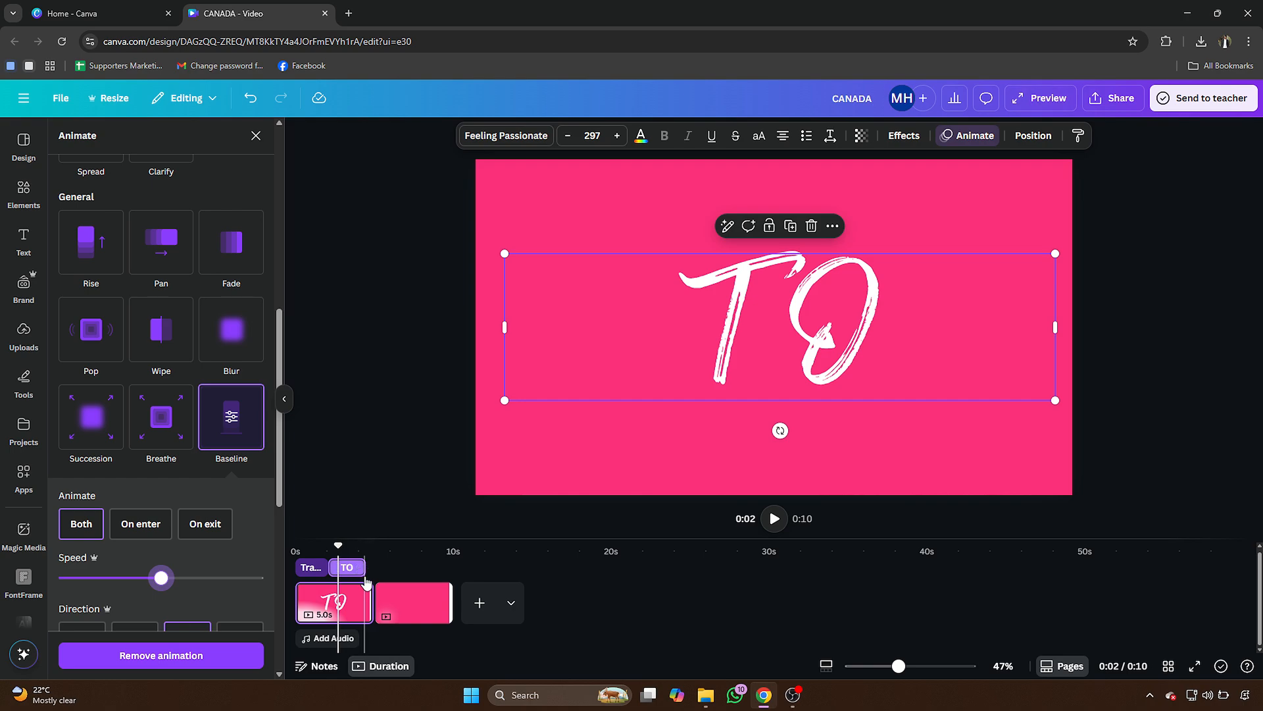
Add a Match & Move transition between the two pages with a duration of 2.5 seconds
click(375, 612)
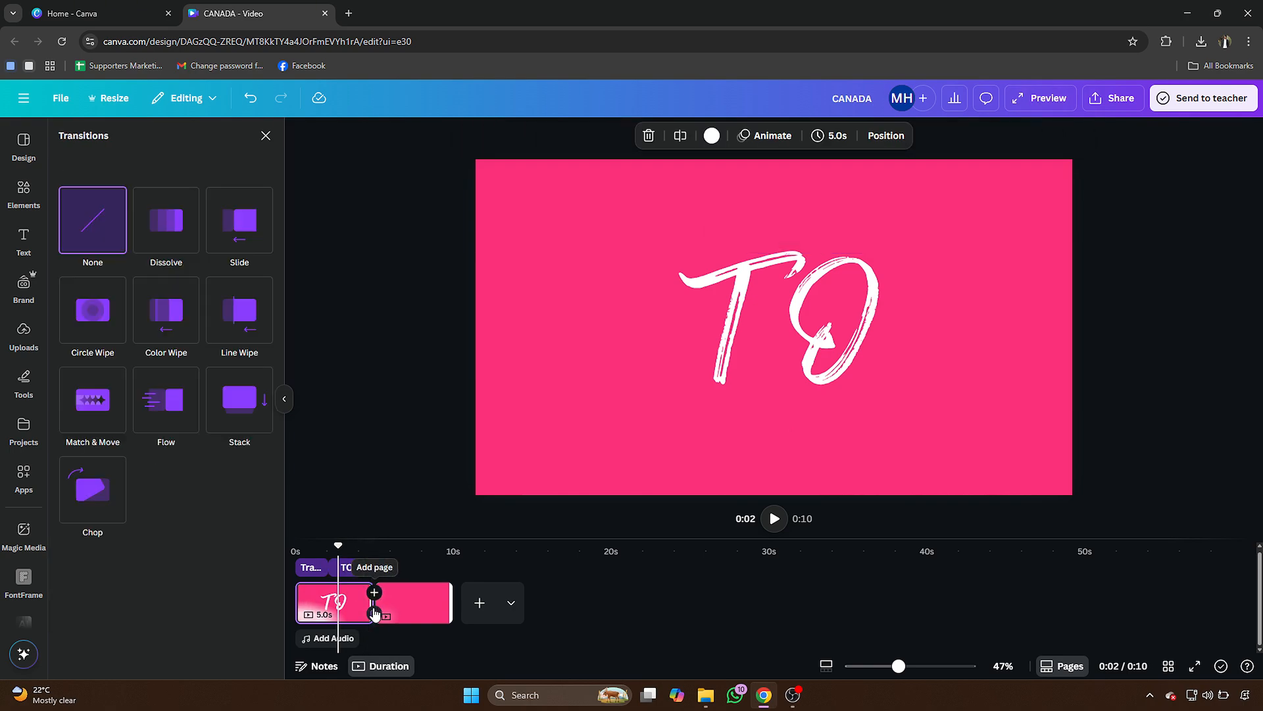
click(108, 434)
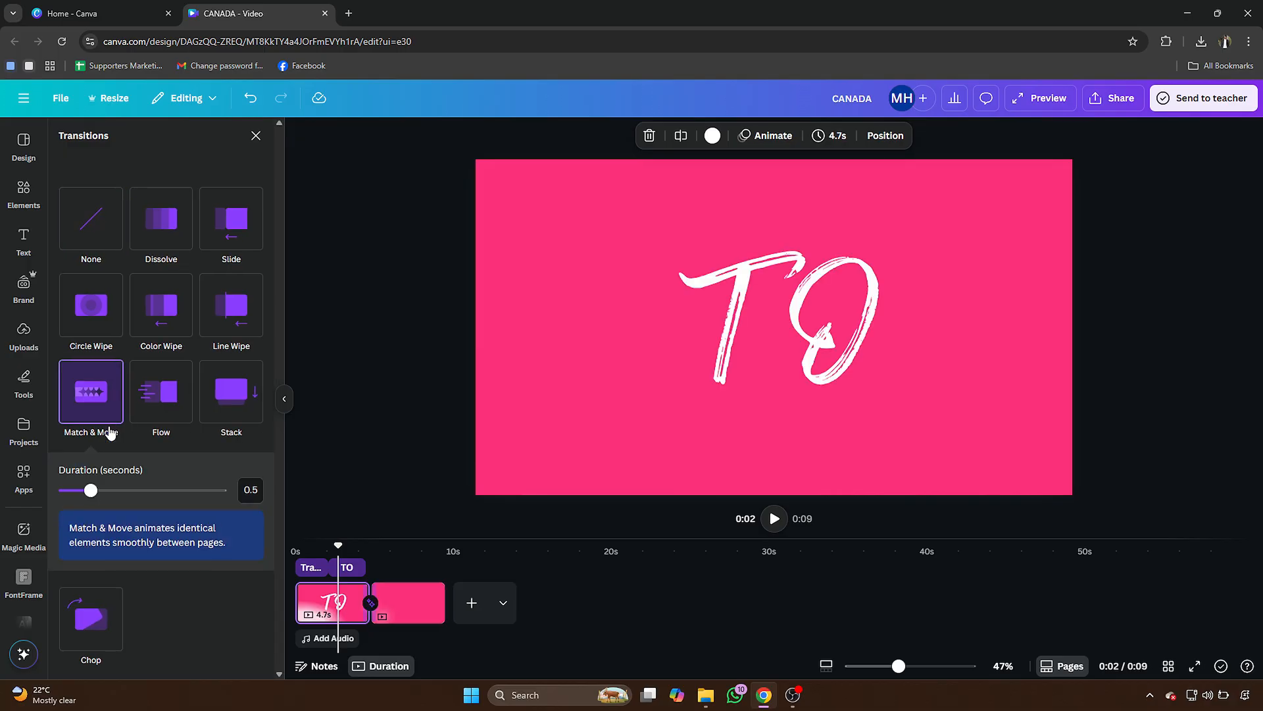
drag(86, 499, 225, 504)
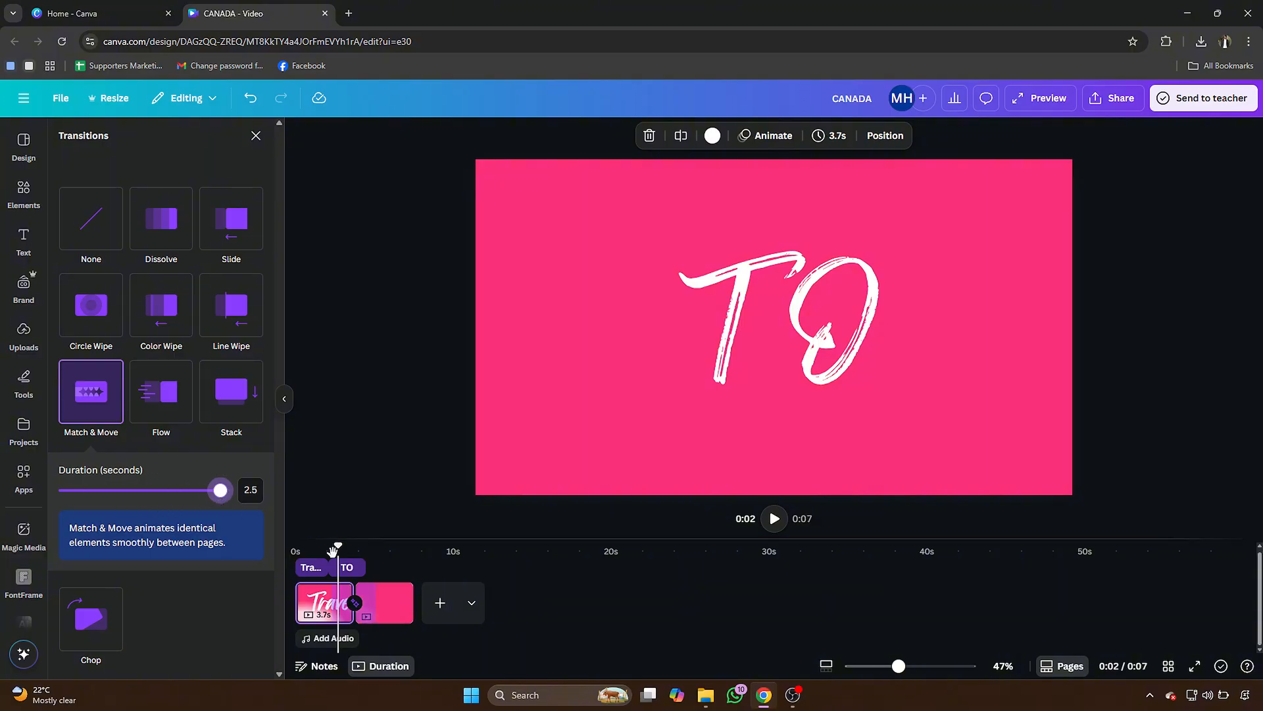
Move the airplane and pink shape group on the second page completely beyond the page's right edge, uncovering the CANADA design
drag(333, 550, 386, 565)
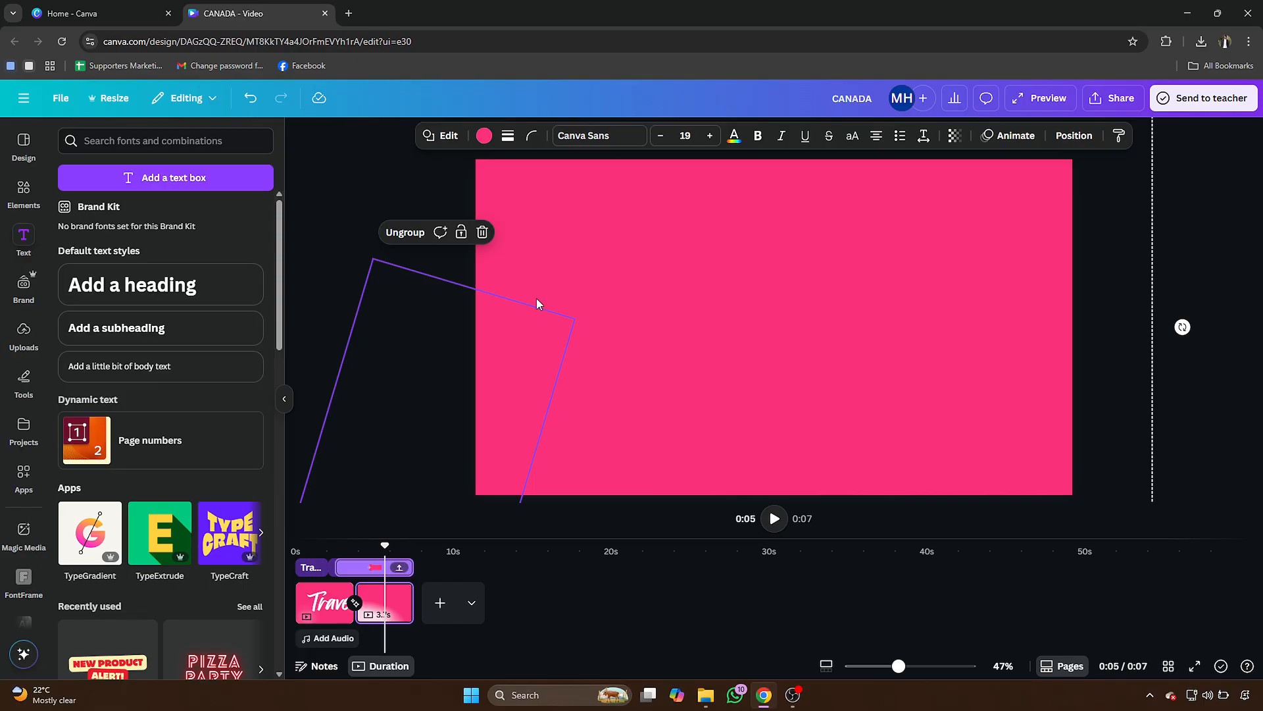
click(532, 262)
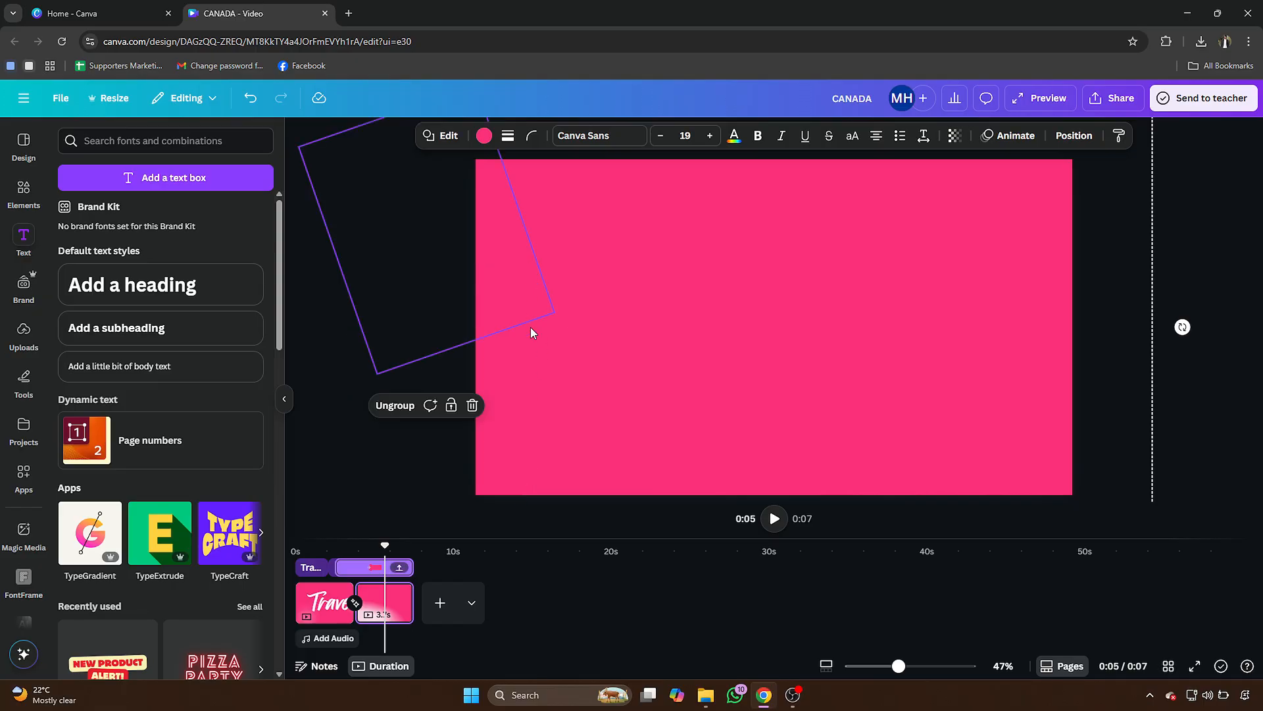
drag(531, 329, 1258, 330)
drag(1022, 340, 1109, 327)
drag(1133, 326, 1151, 326)
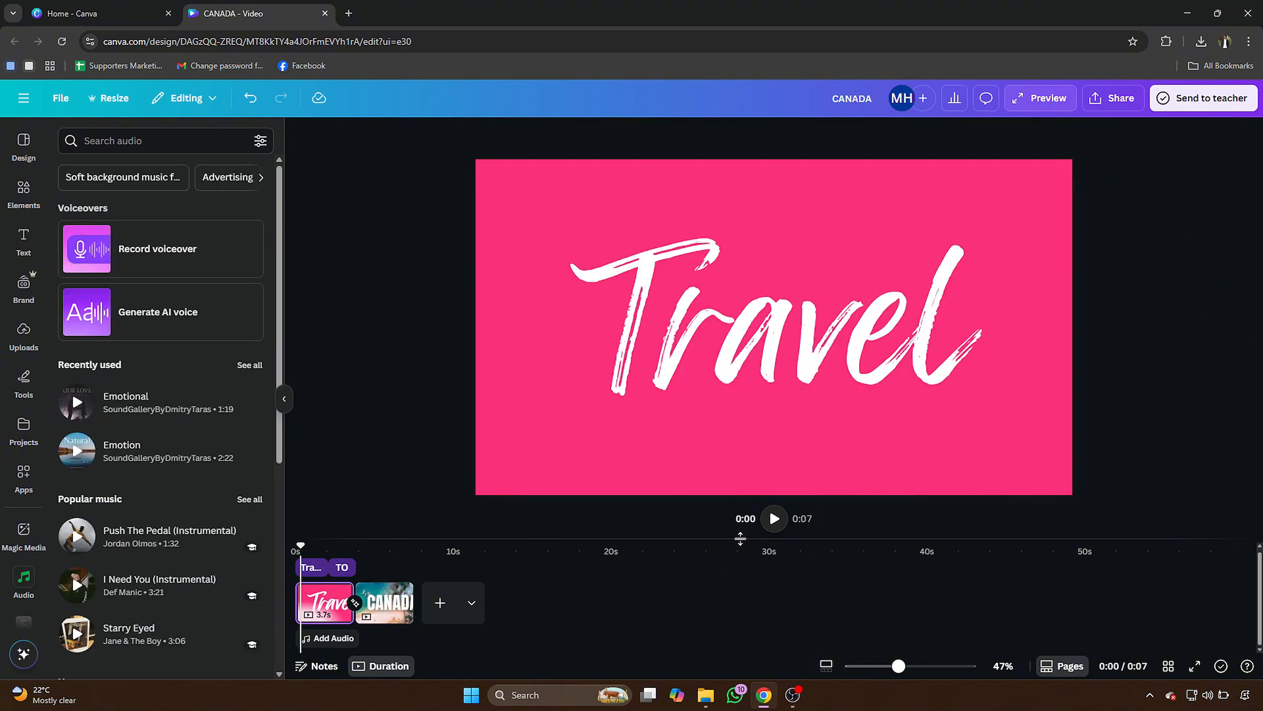
Play the video from the start and preview it in full screen
click(773, 519)
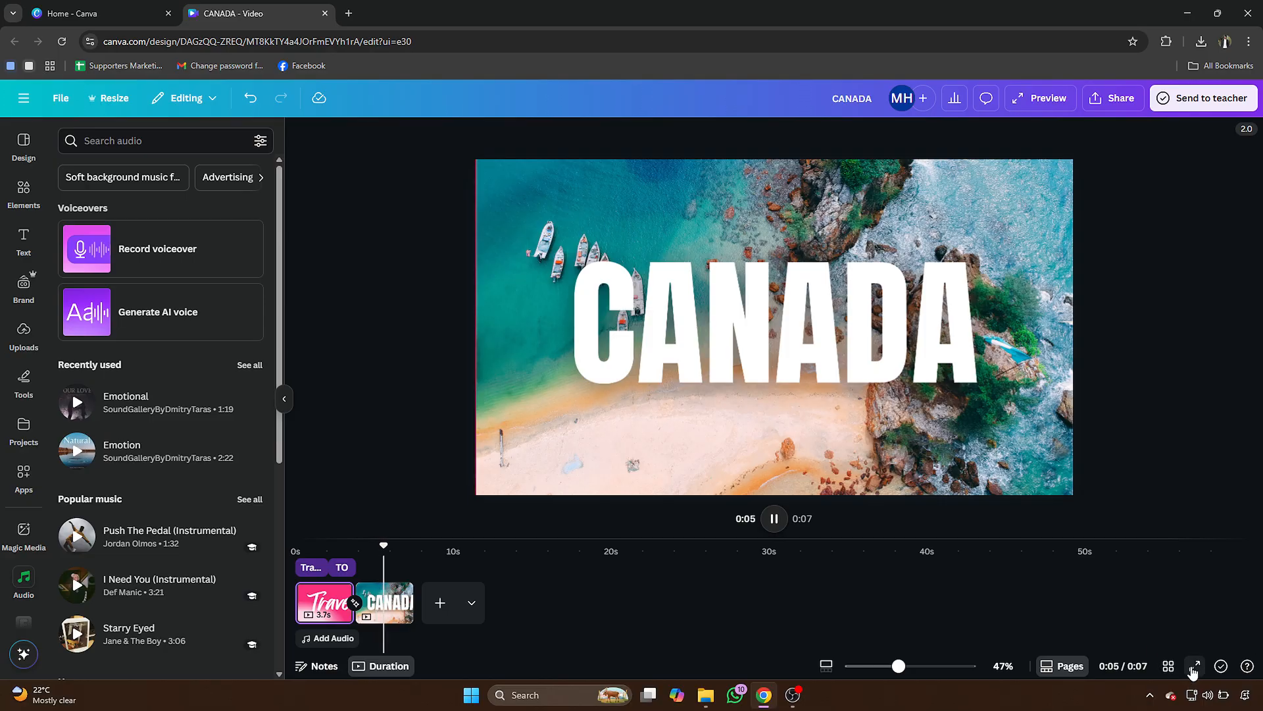
click(1195, 666)
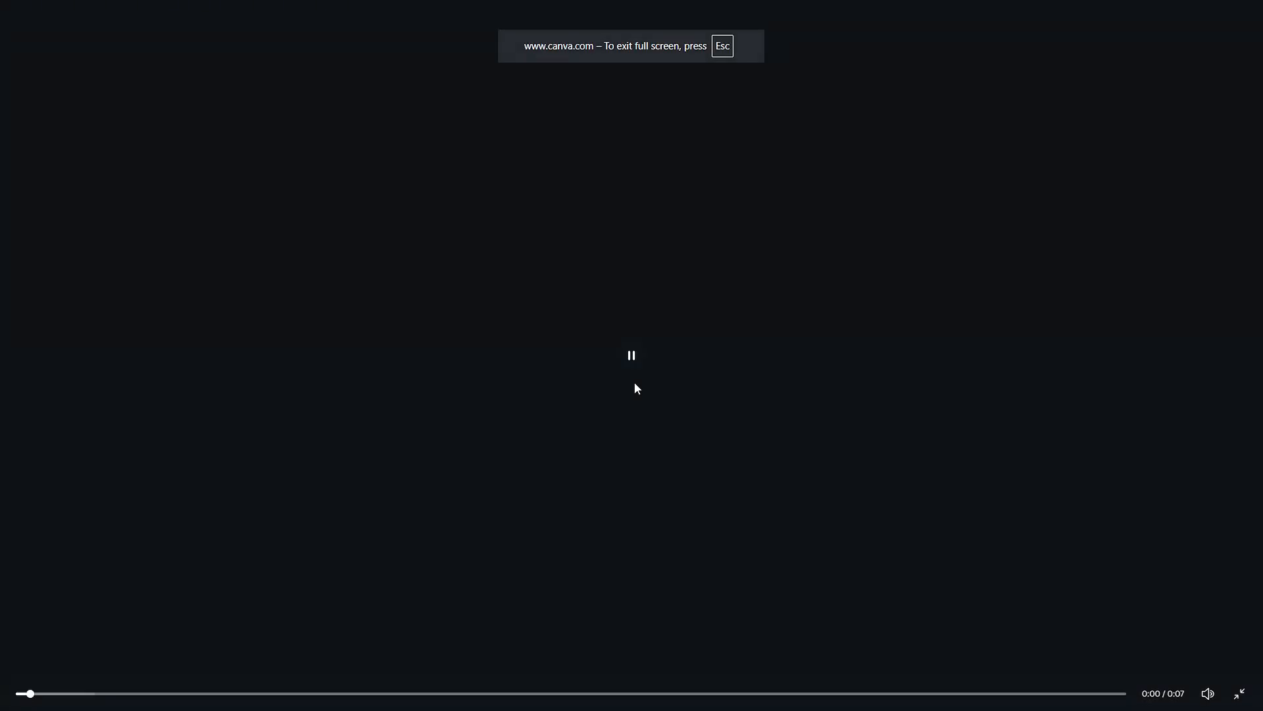